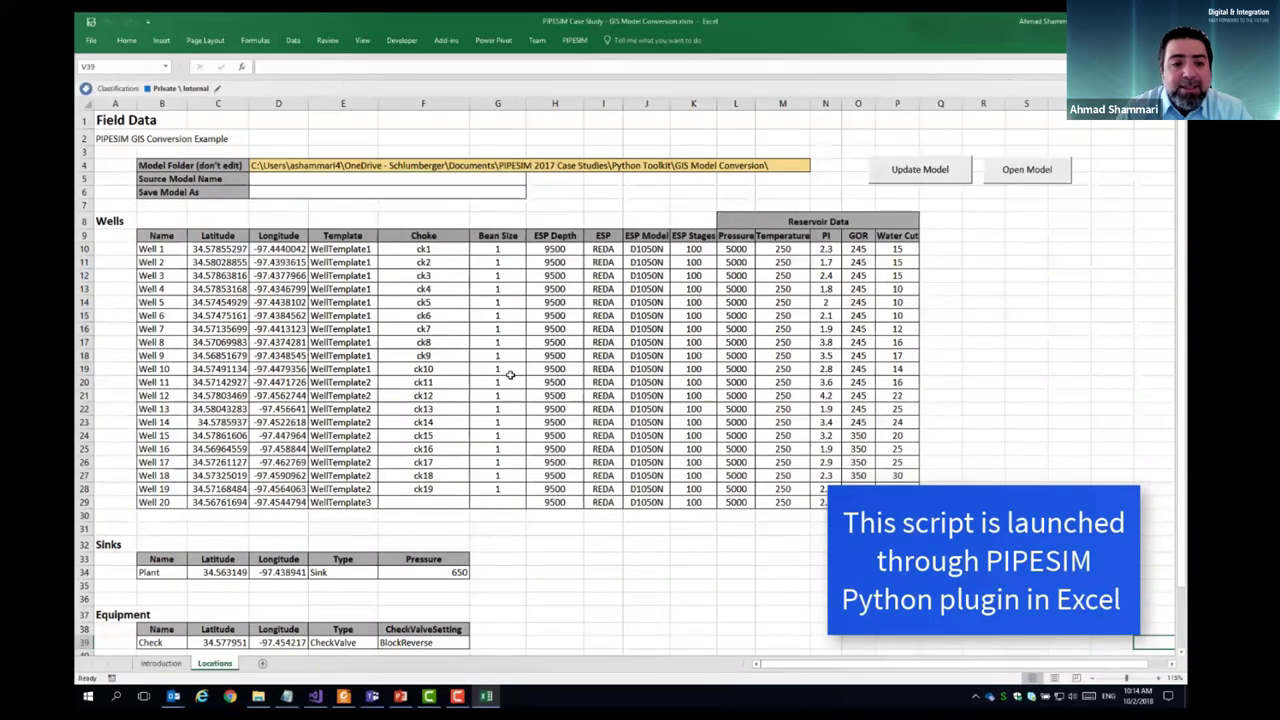
# - Examine the well names, latitude and longitude coordinates, and template assignments in the Wells table
pyautogui.click(166, 258)
pyautogui.moveTo(166, 258); pyautogui.dragTo(171, 506)
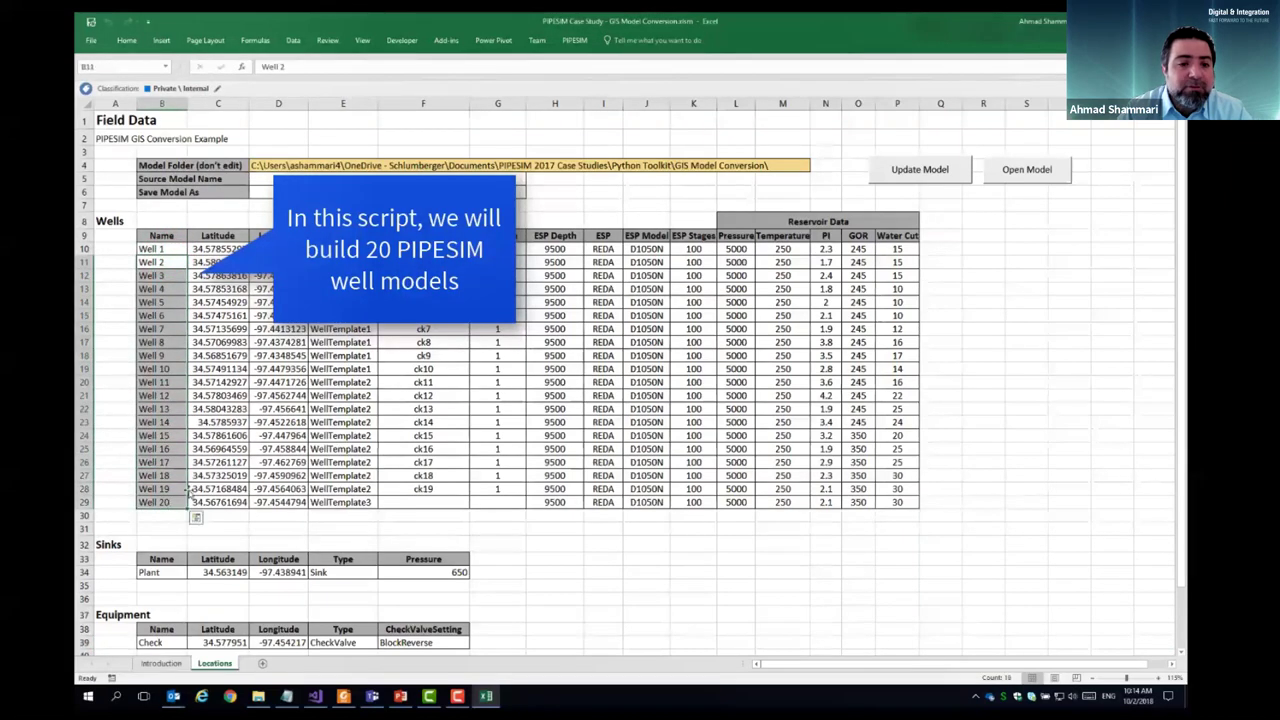
pyautogui.click(222, 248)
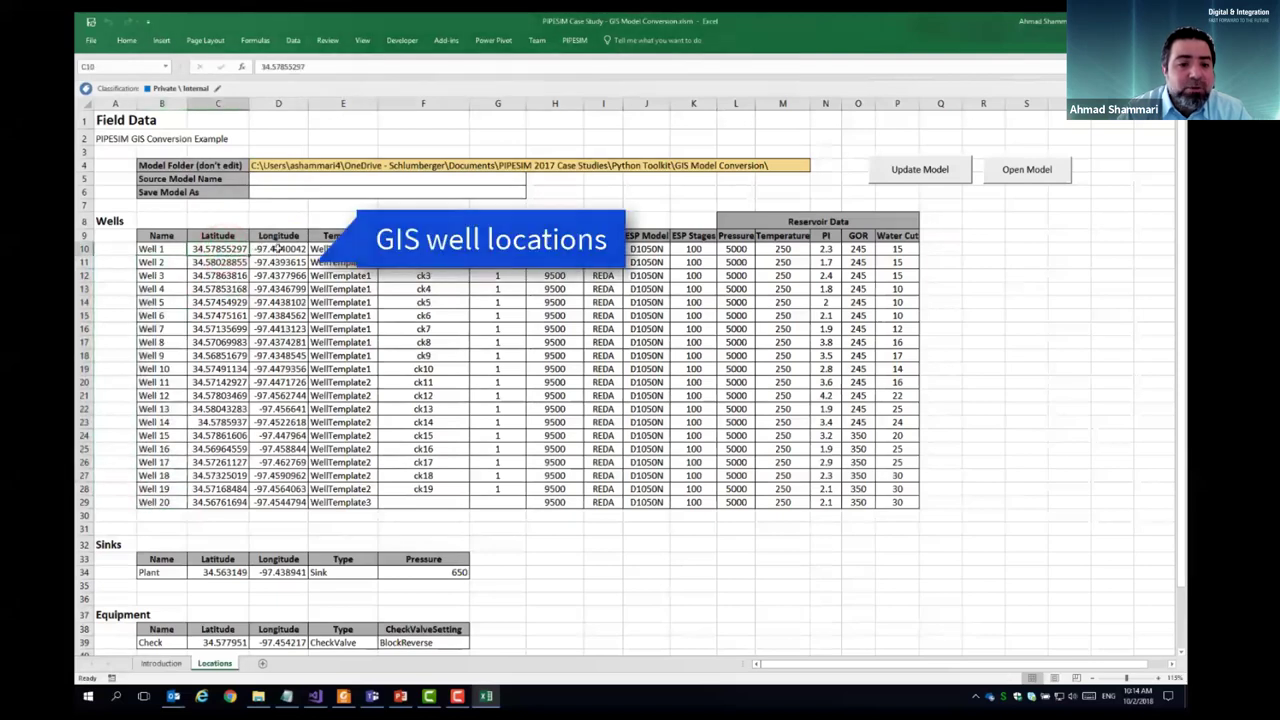
pyautogui.click(277, 249)
pyautogui.moveTo(337, 249); pyautogui.dragTo(340, 308)
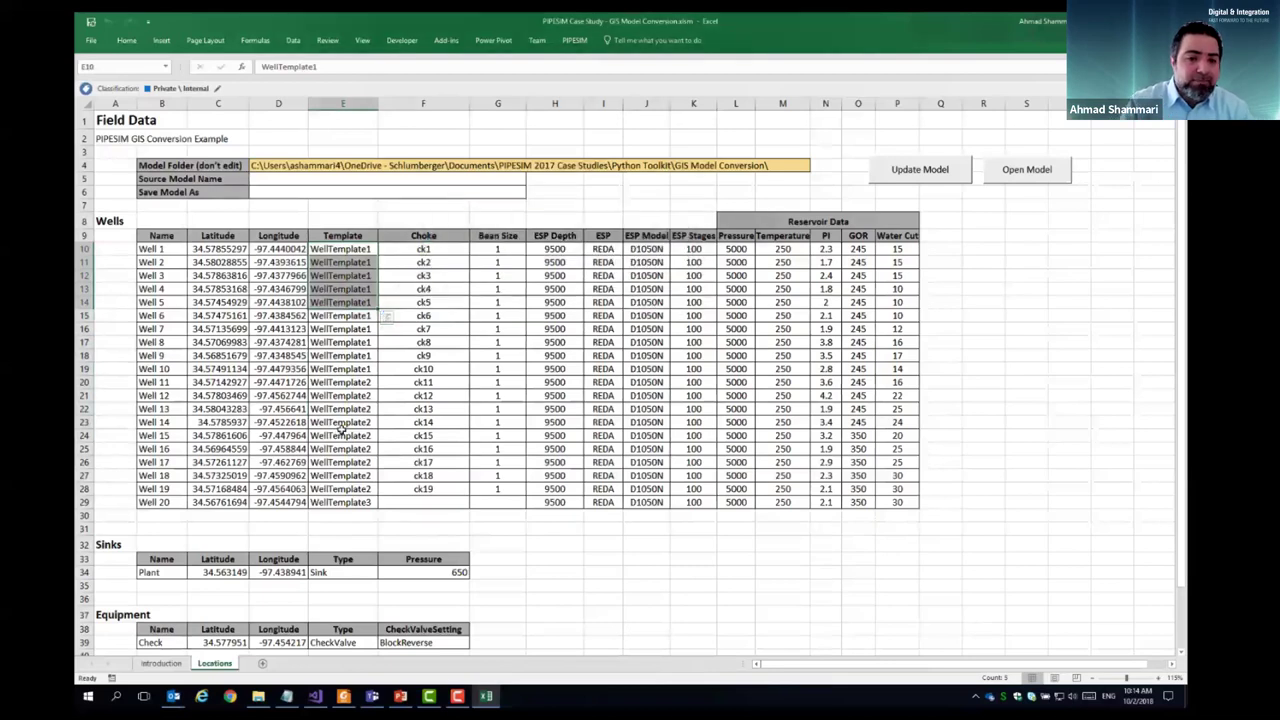
# - Switch to PIPESIM by opening WellTemplate1.pips from the GIS Model Conversion folder, inspect its completion data, and close it without saving
pyautogui.click(258, 696)
pyautogui.doubleClick(498, 340)
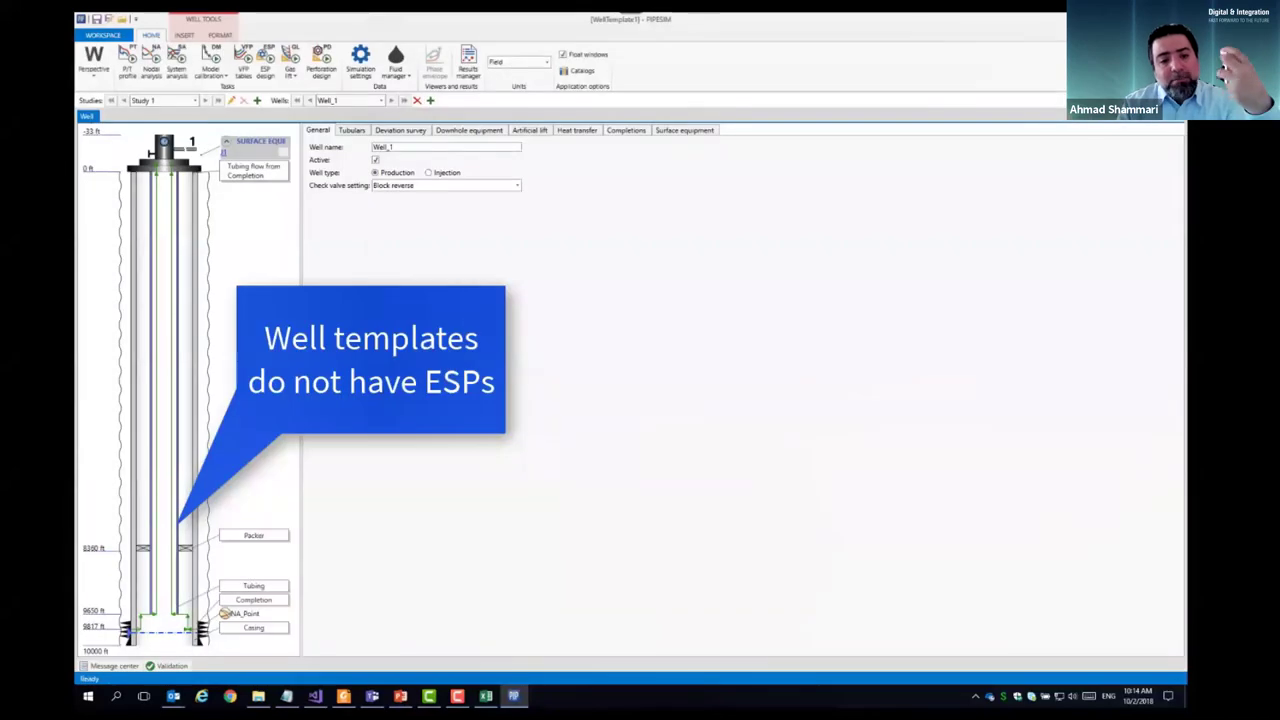
pyautogui.click(626, 131)
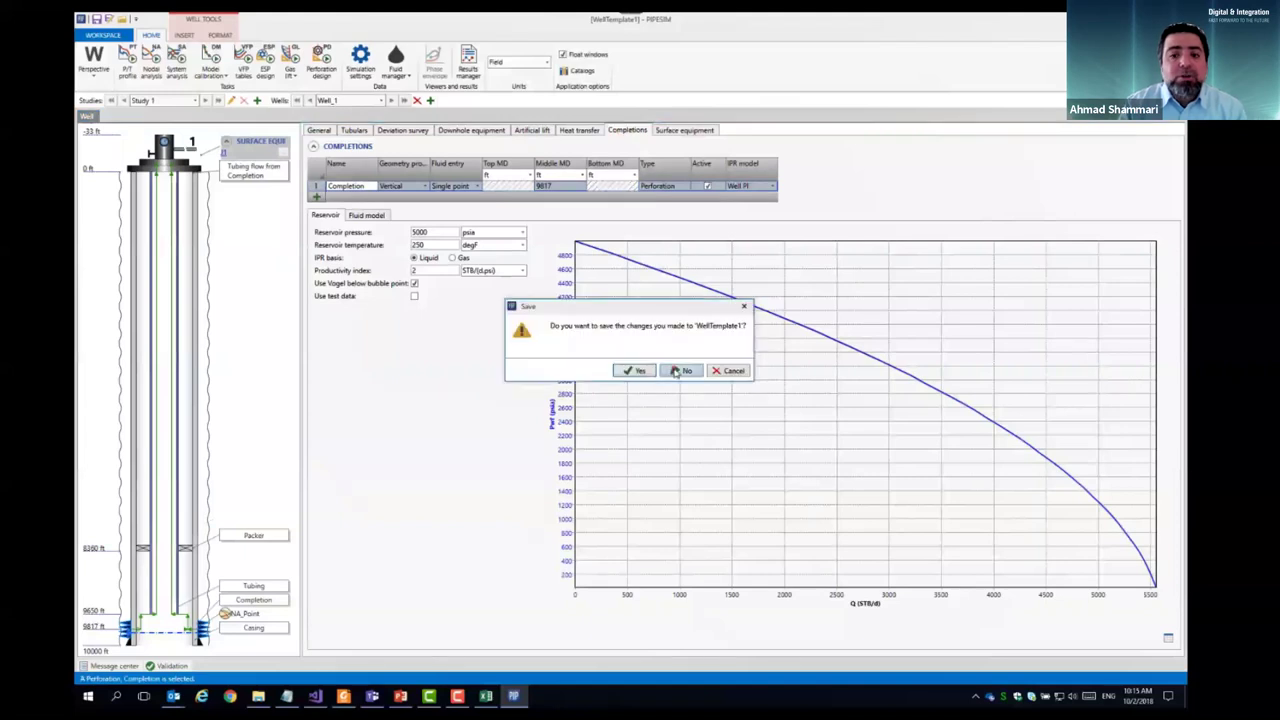
pyautogui.click(674, 367)
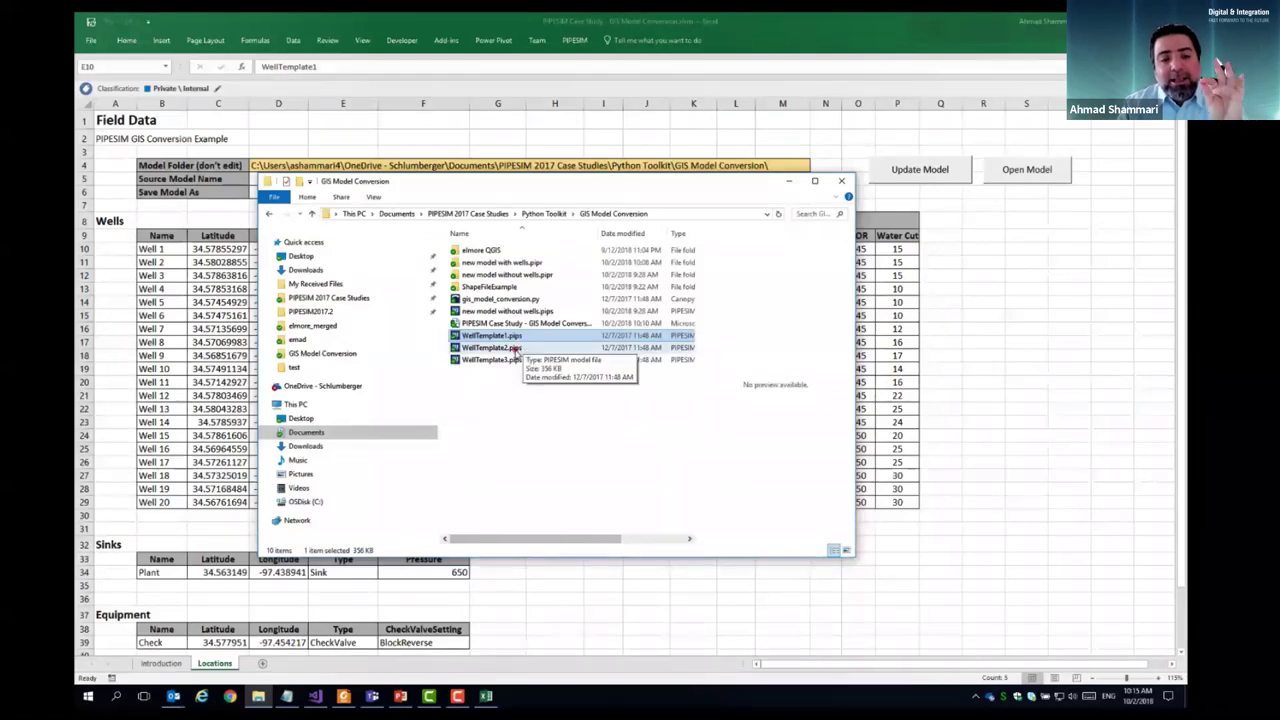
# - Look over the ESP properties, the wells' reservoir data and the Plant sink entry in the Excel field data
pyautogui.click(505, 360)
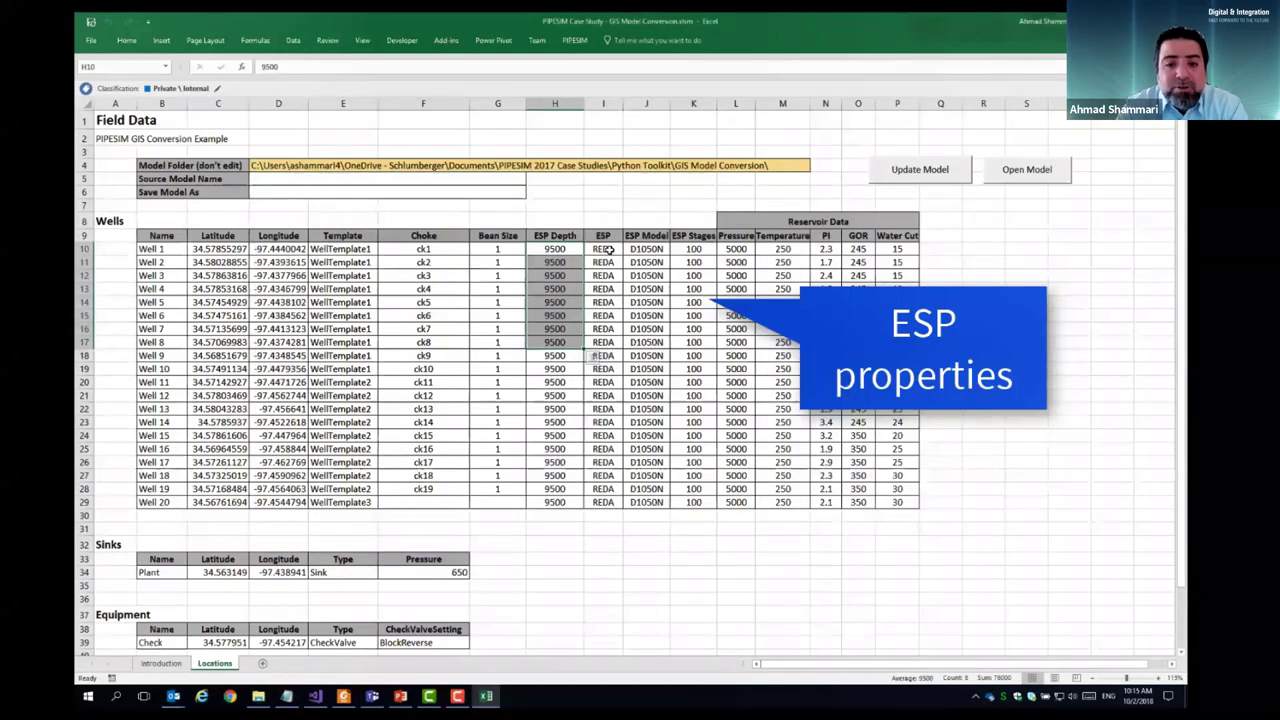
pyautogui.moveTo(826, 249); pyautogui.dragTo(903, 352)
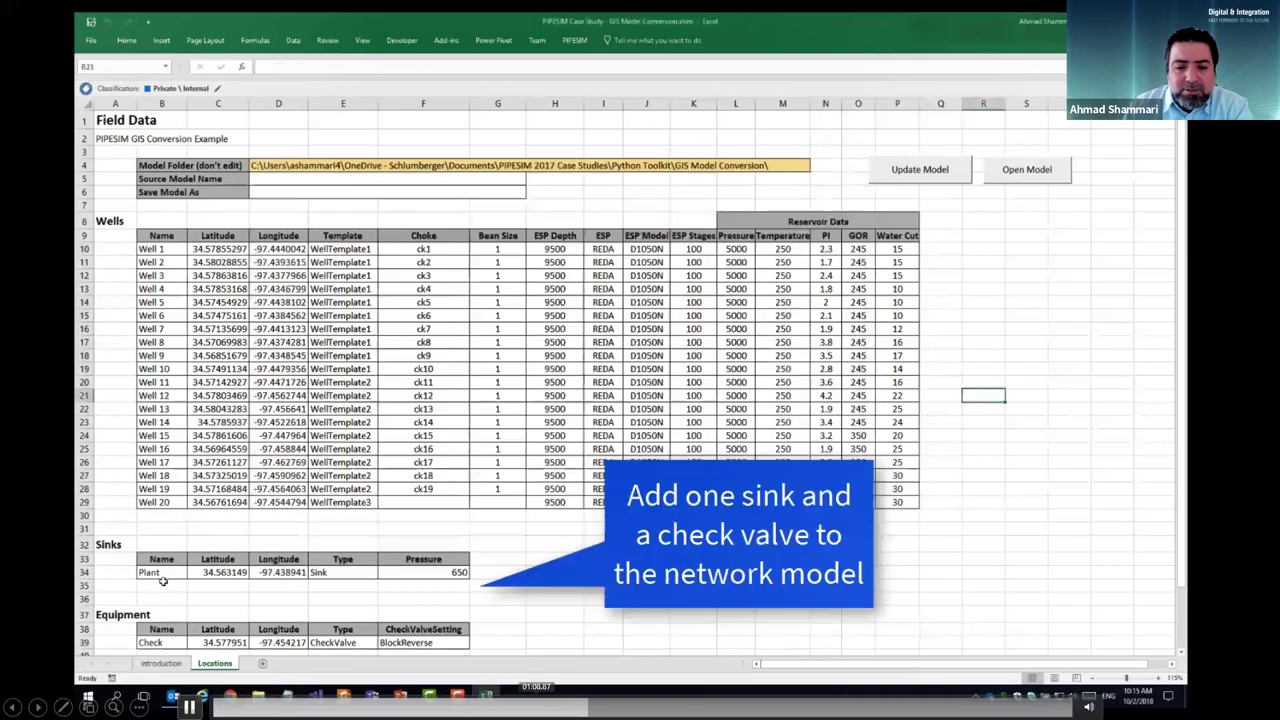
pyautogui.click(168, 573)
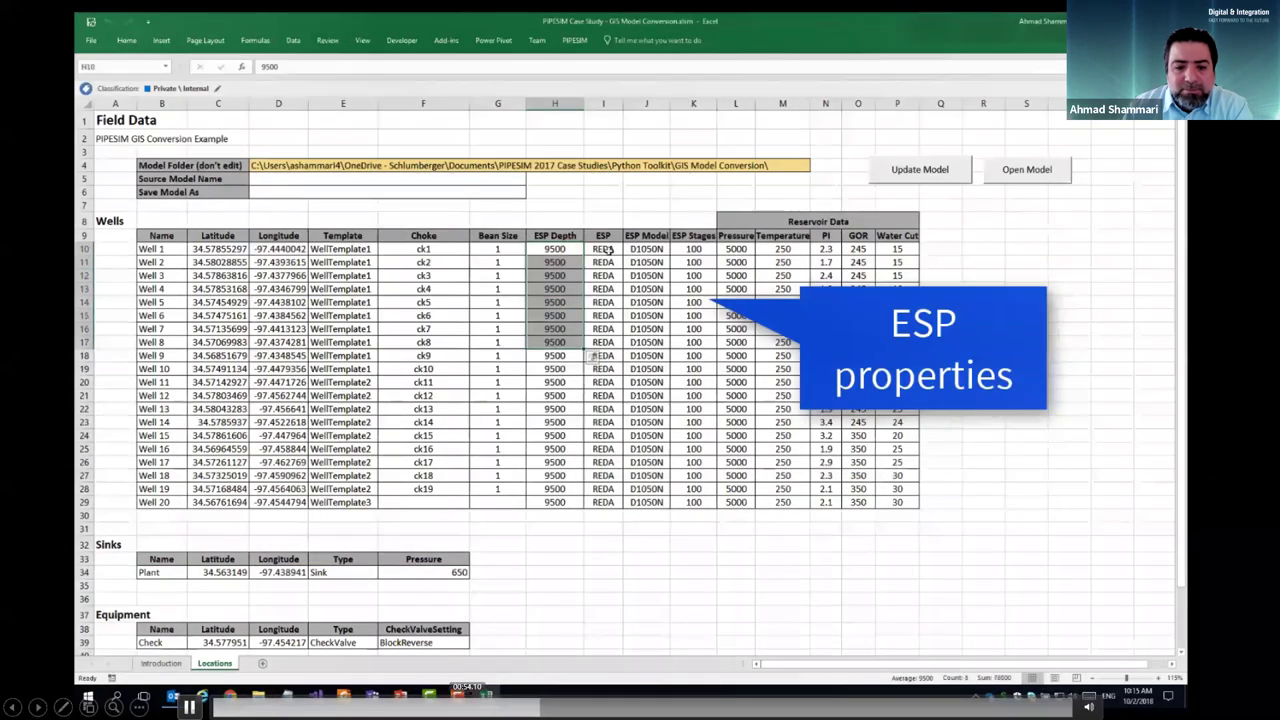
pyautogui.click(608, 250)
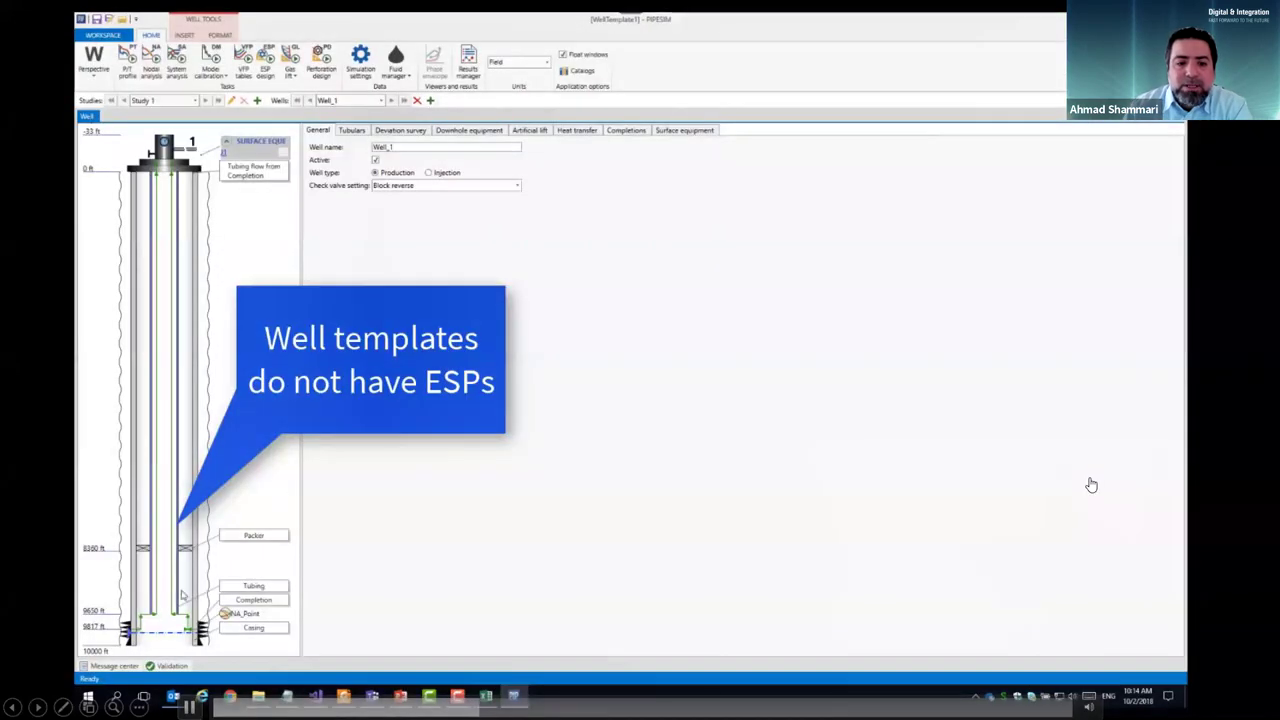
# - Inspect the completion's reservoir data in the WellTemplate1 model and close it without saving changes
pyautogui.click(625, 130)
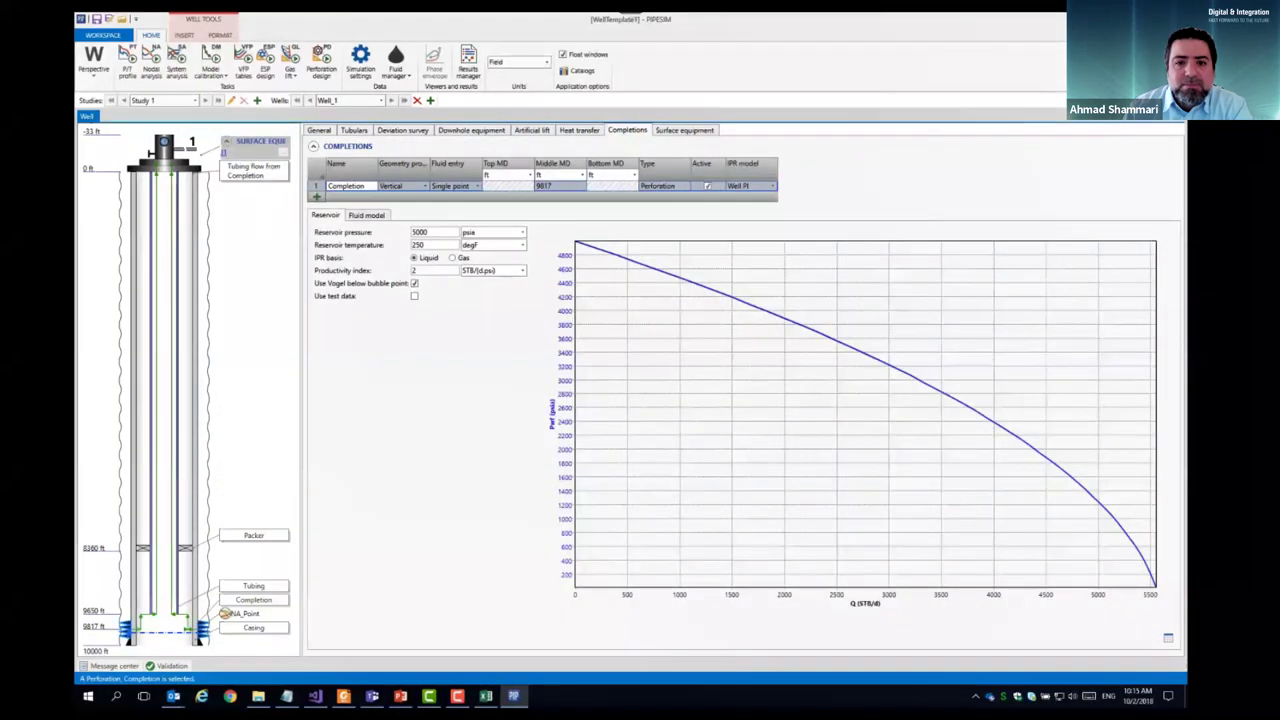
pyautogui.click(1175, 18)
pyautogui.click(665, 371)
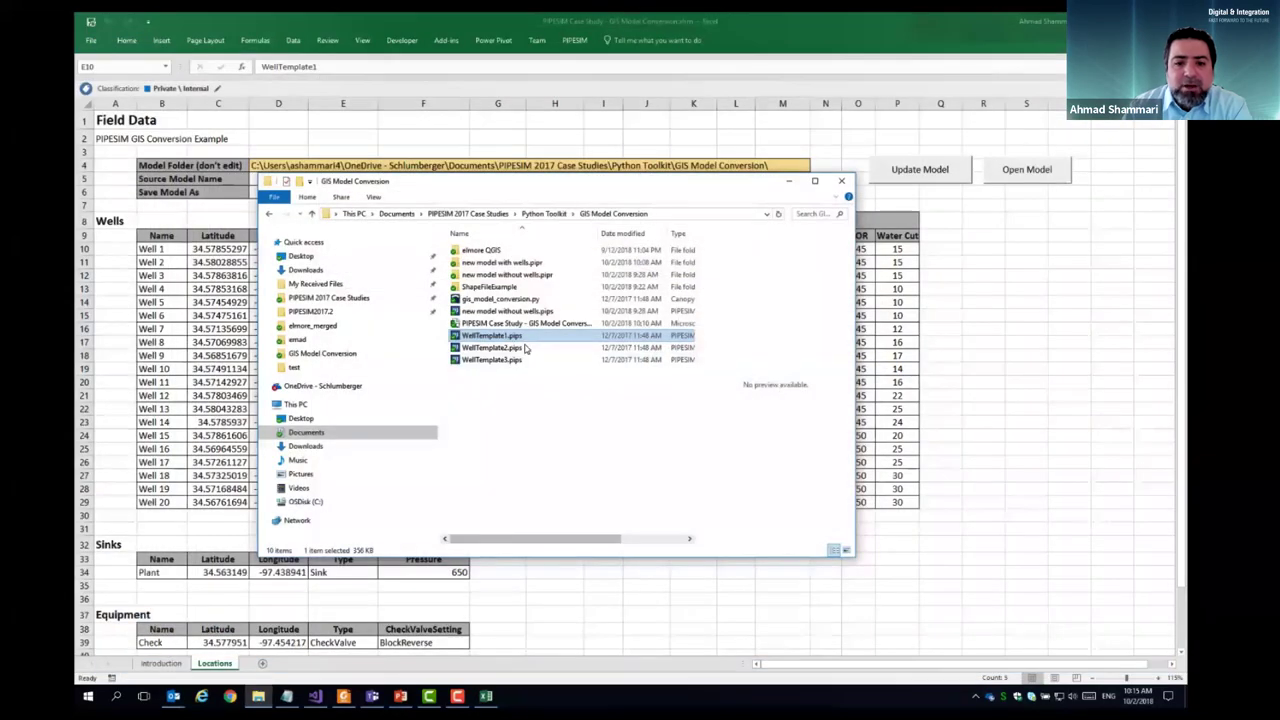
# - Review the ESP depth and ESP manufacturer columns, then the PI and GOR reservoir data for the wells
pyautogui.keyDown('shift'); pyautogui.click(510, 359); pyautogui.keyUp('shift')
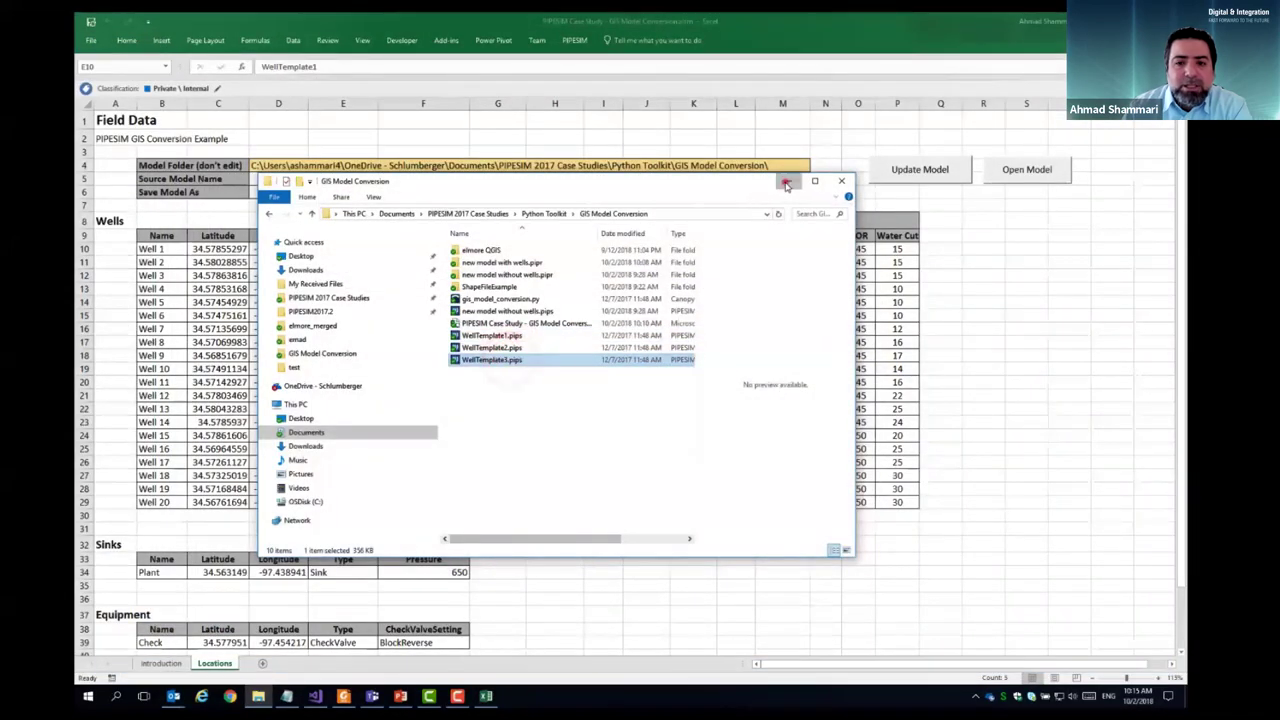
pyautogui.press('Return')
pyautogui.moveTo(566, 249); pyautogui.dragTo(580, 342)
pyautogui.moveTo(607, 250); pyautogui.dragTo(605, 355)
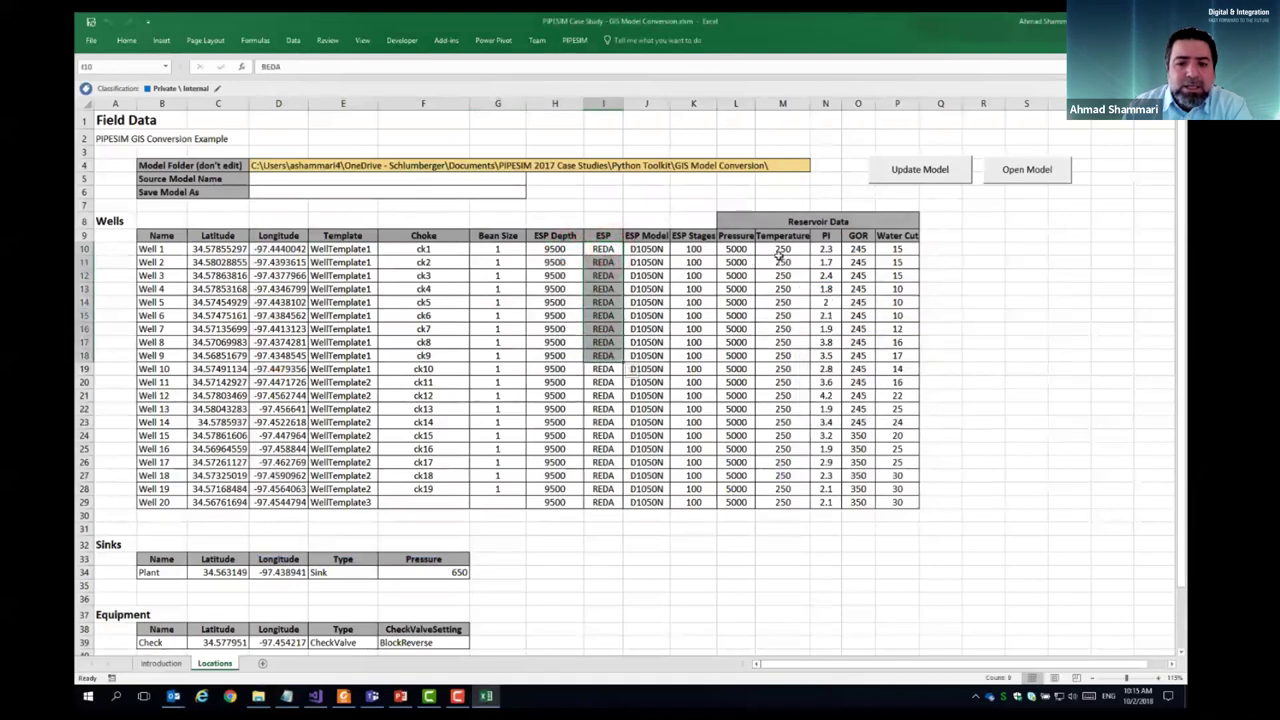
pyautogui.moveTo(826, 250); pyautogui.dragTo(880, 505)
pyautogui.click(983, 395)
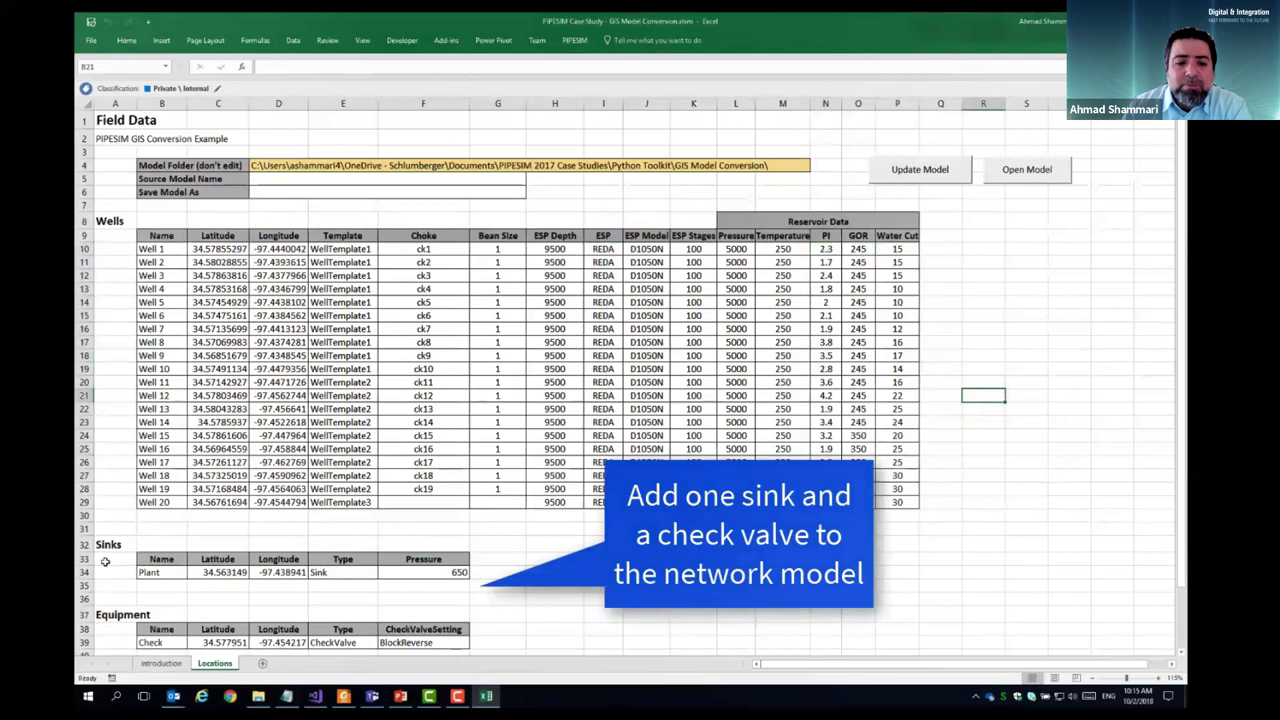
# - Examine the Plant sink's name and coordinates, and the check valve's setting in the Equipment table
pyautogui.click(160, 572)
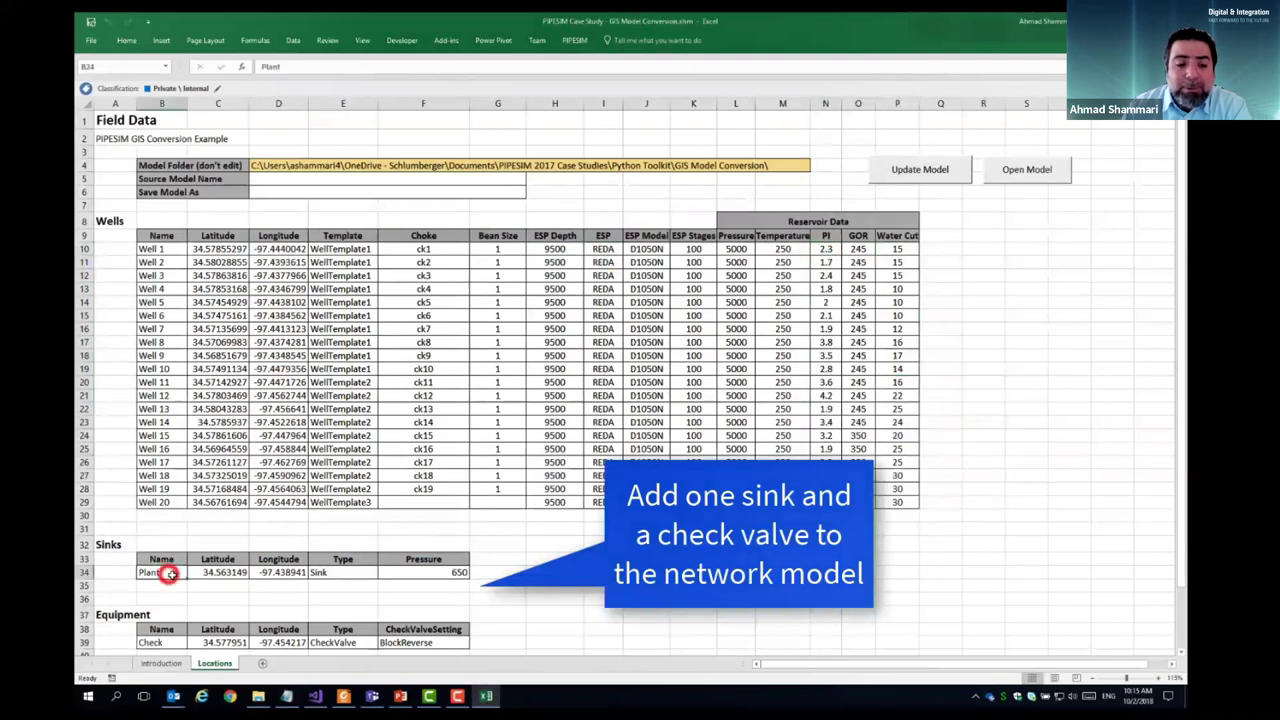
pyautogui.click(211, 572)
pyautogui.click(278, 573)
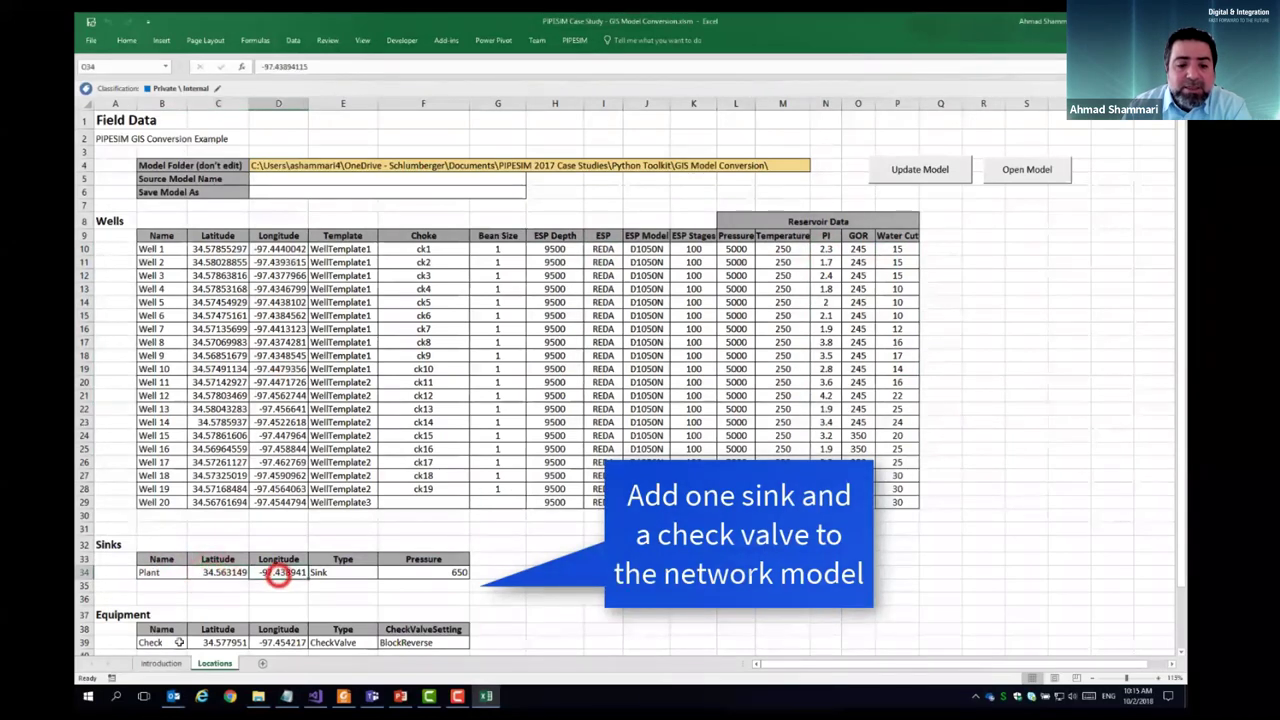
pyautogui.click(423, 642)
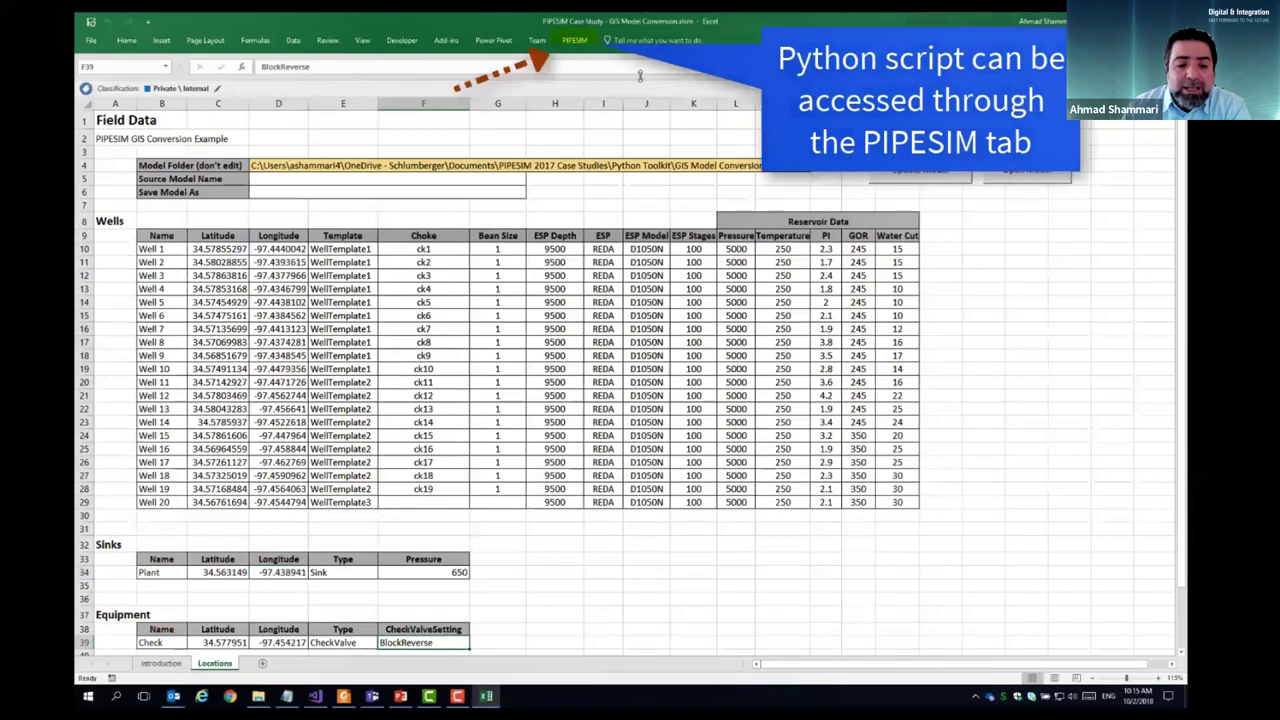
# - Open the gis_model_conversion.py script in VS Code from the Excel workbook and look through its functions
pyautogui.click(575, 41)
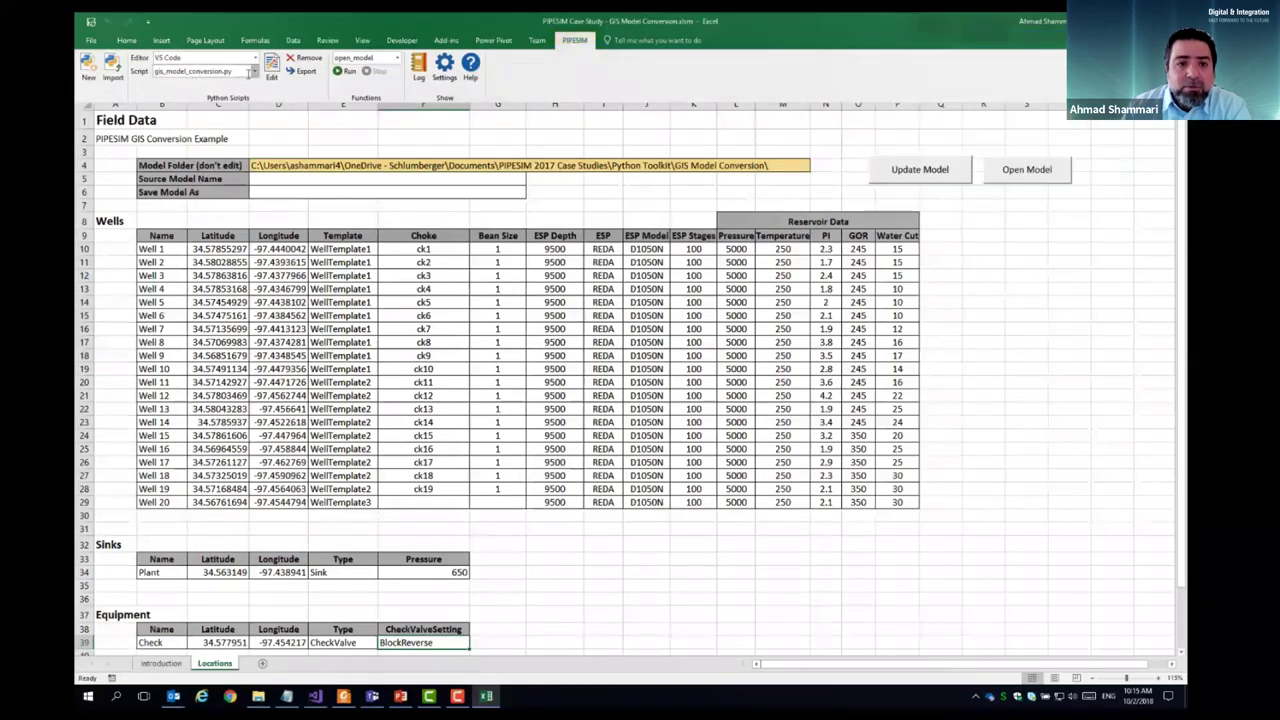
pyautogui.click(271, 66)
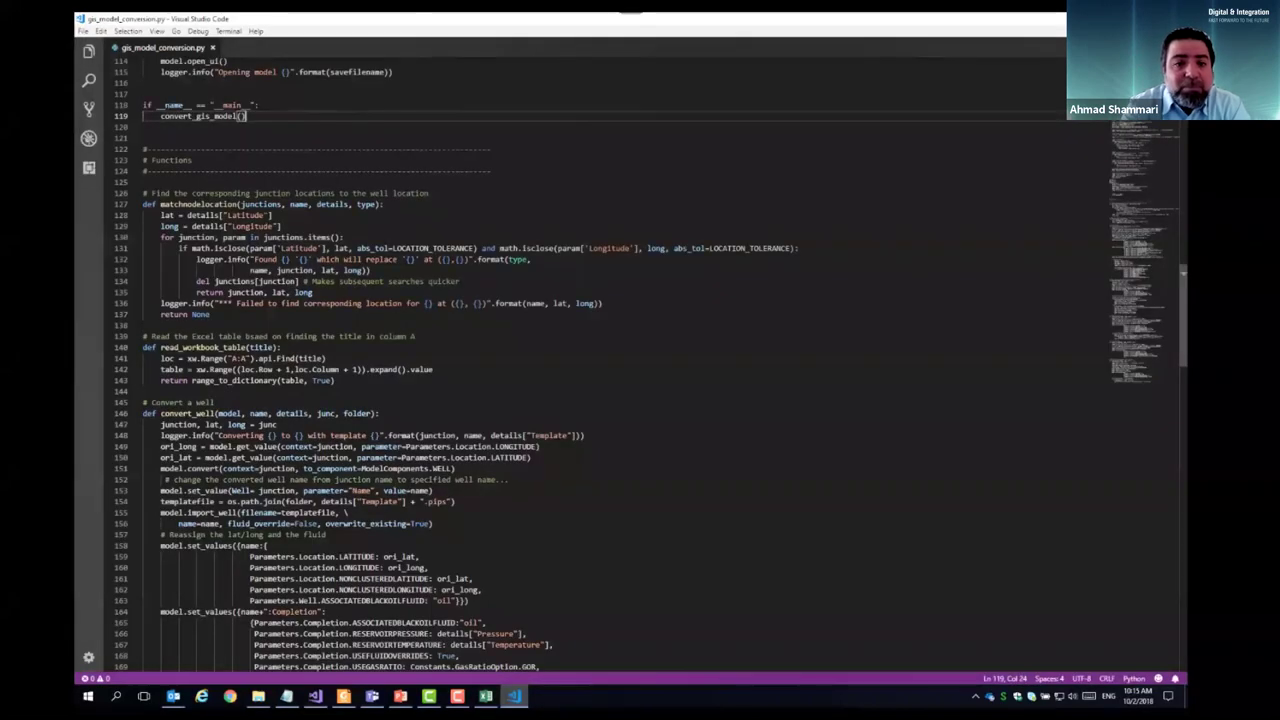
pyautogui.scroll(8, 650, 365)
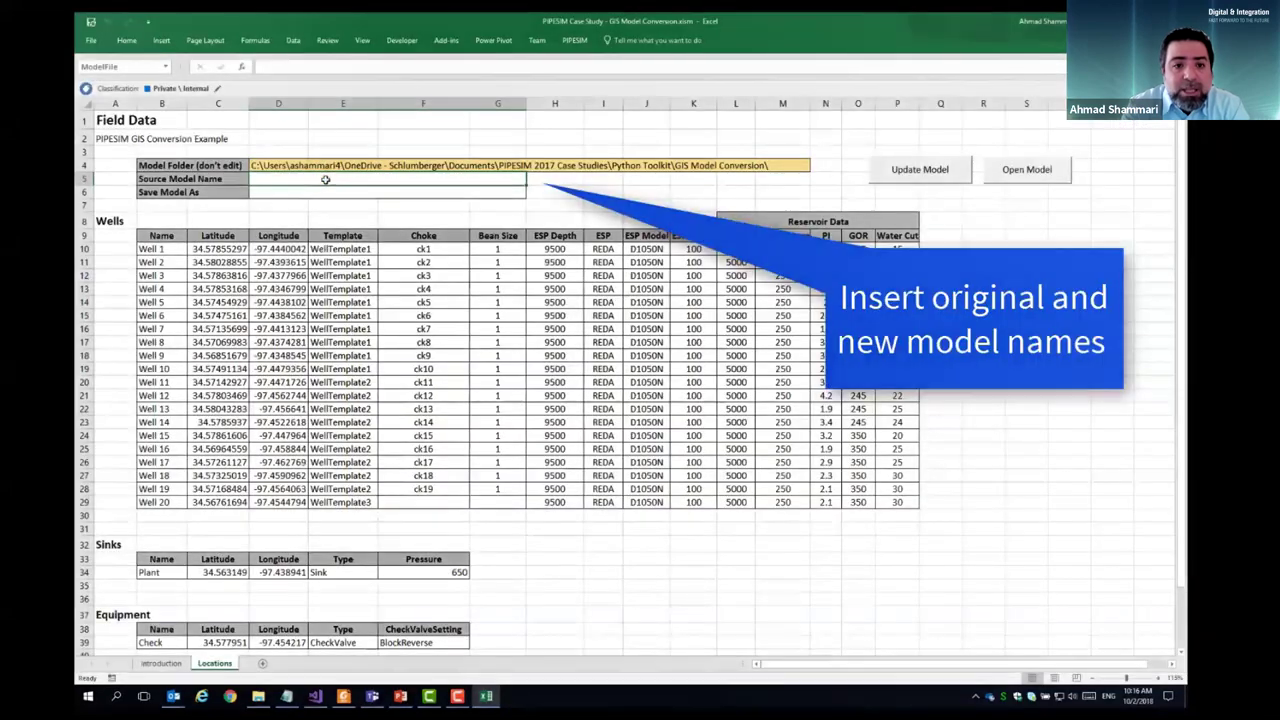
# - Copy the full file name of "new model without wells.pips" from the GIS Model Conversion folder and return to the workbook
pyautogui.click(258, 696)
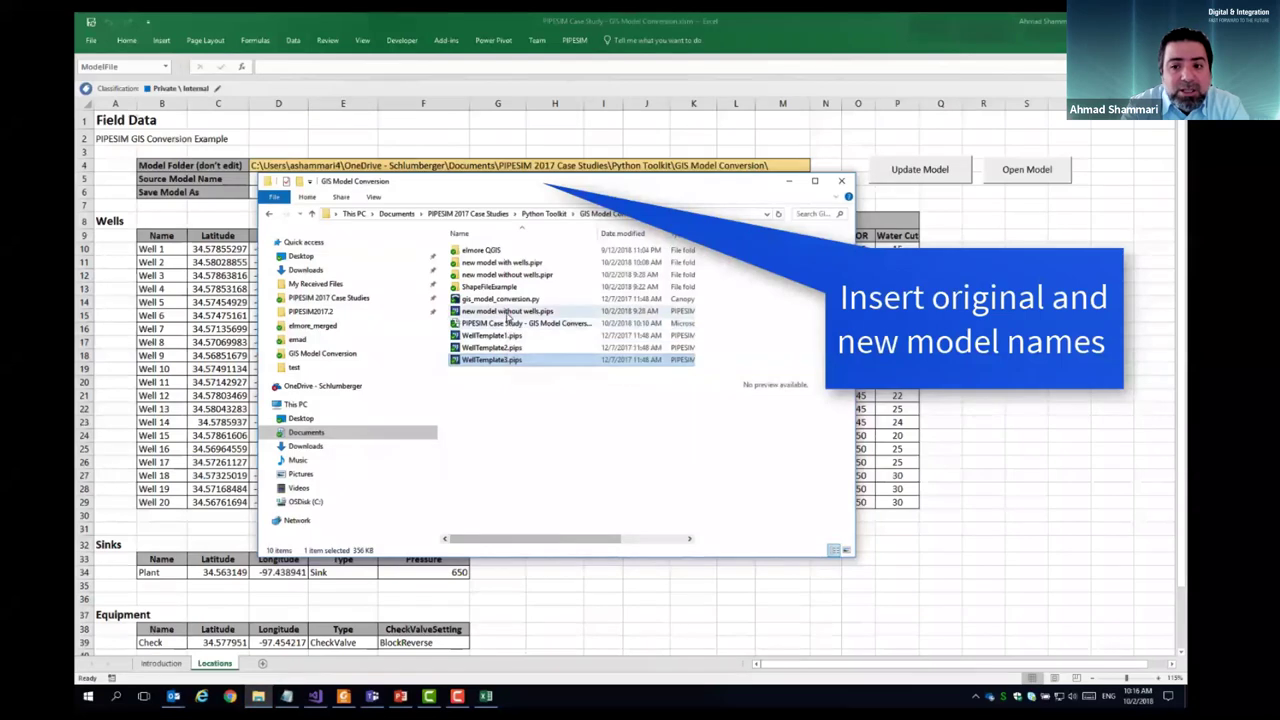
pyautogui.click(507, 312)
pyautogui.click(563, 314)
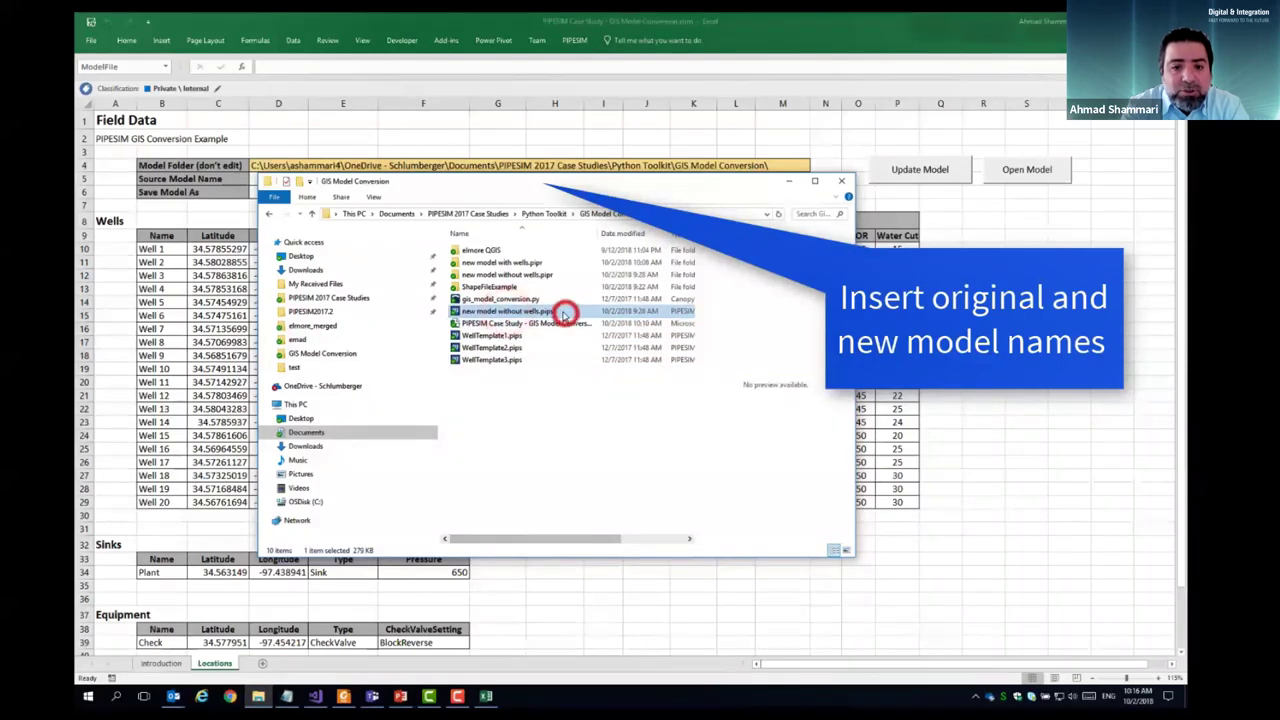
pyautogui.rightClick(489, 313)
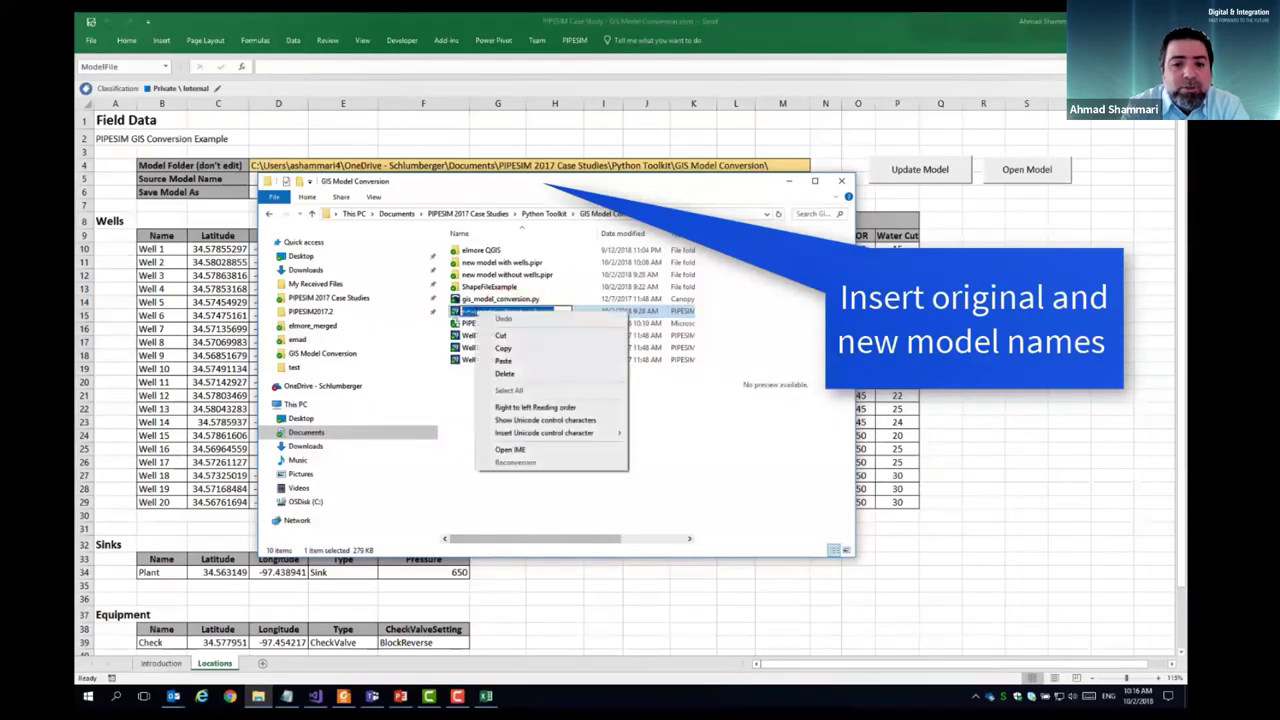
pyautogui.click(504, 348)
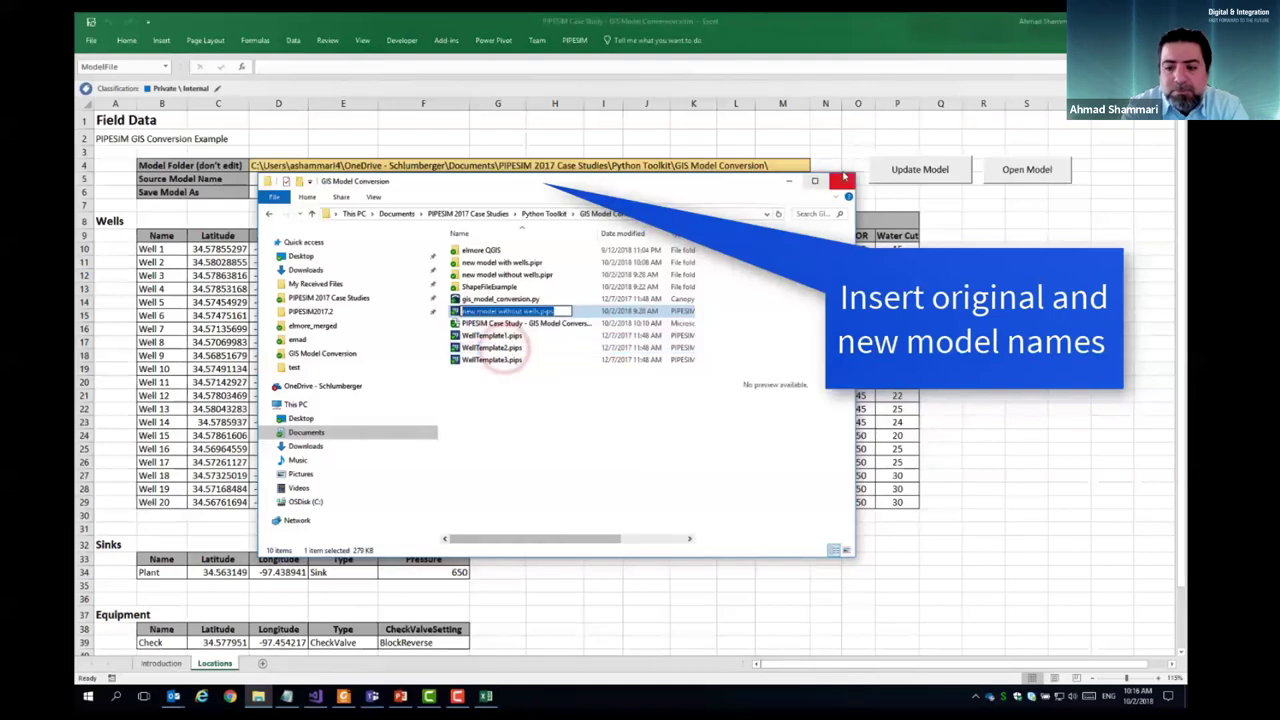
pyautogui.click(789, 181)
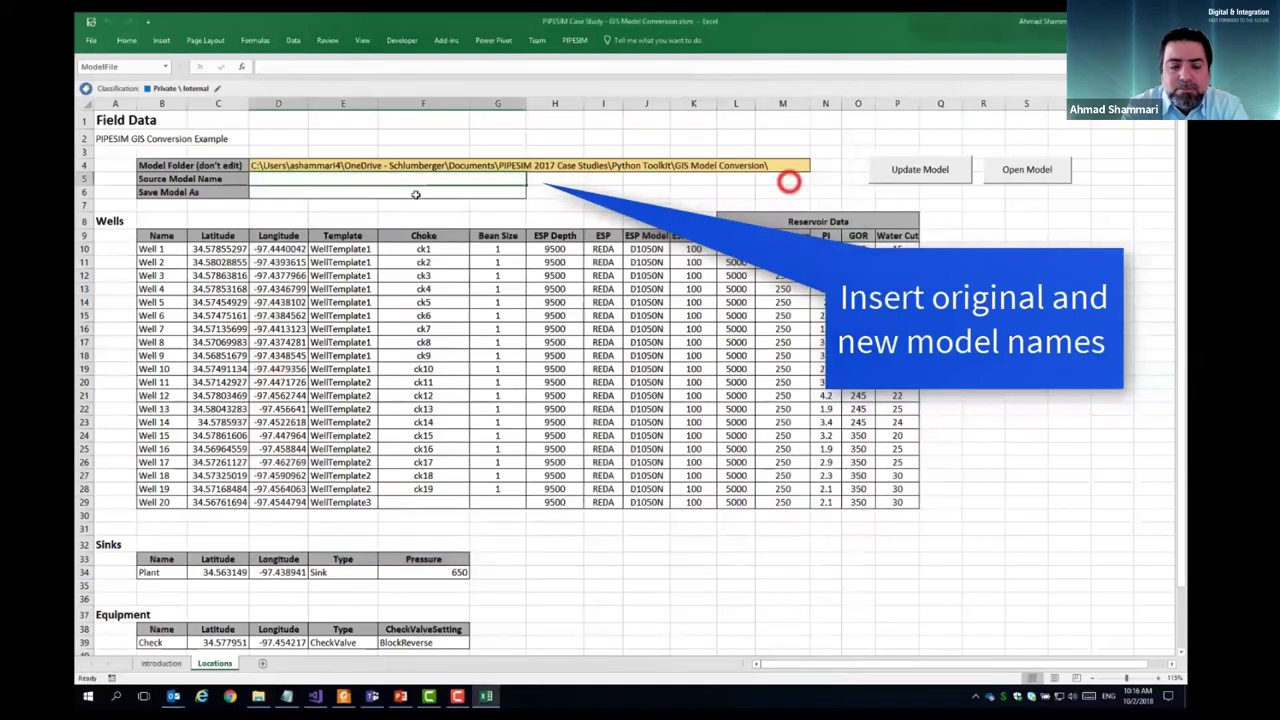
# - Paste "new model without wells.pips" as the Source Model Name
pyautogui.doubleClick(277, 178)
pyautogui.rightClick(278, 179)
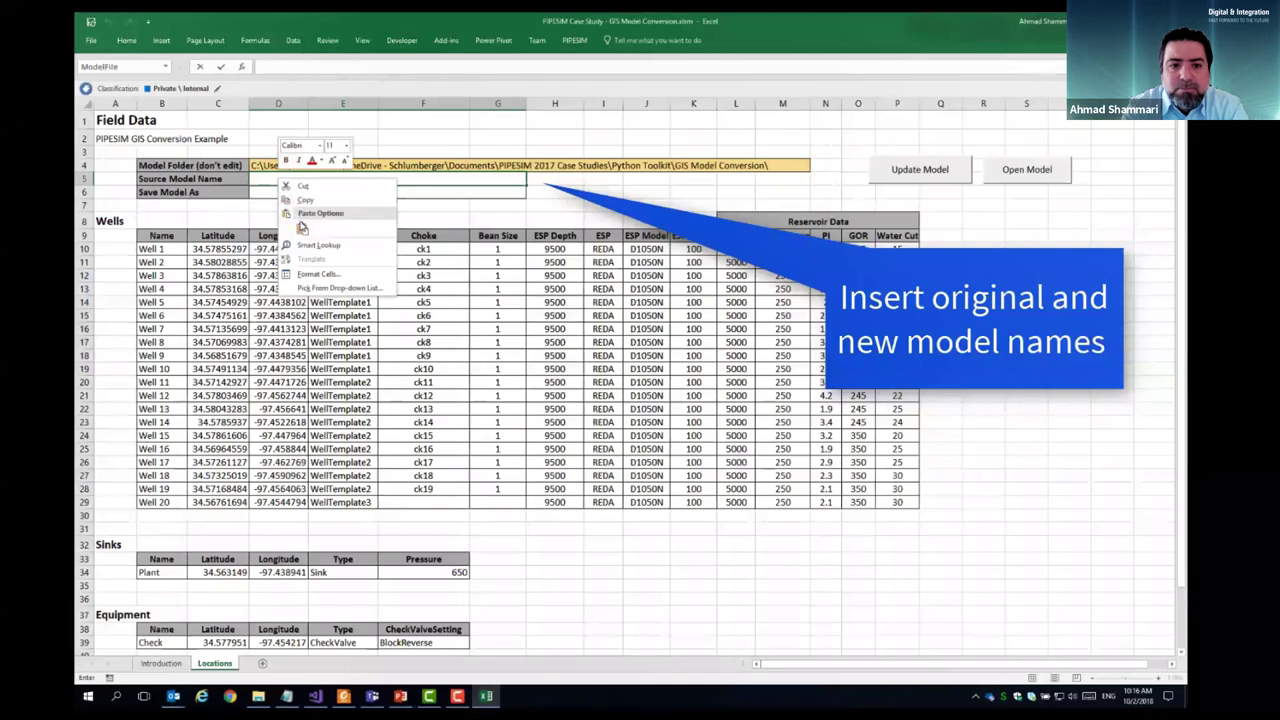
pyautogui.click(302, 230)
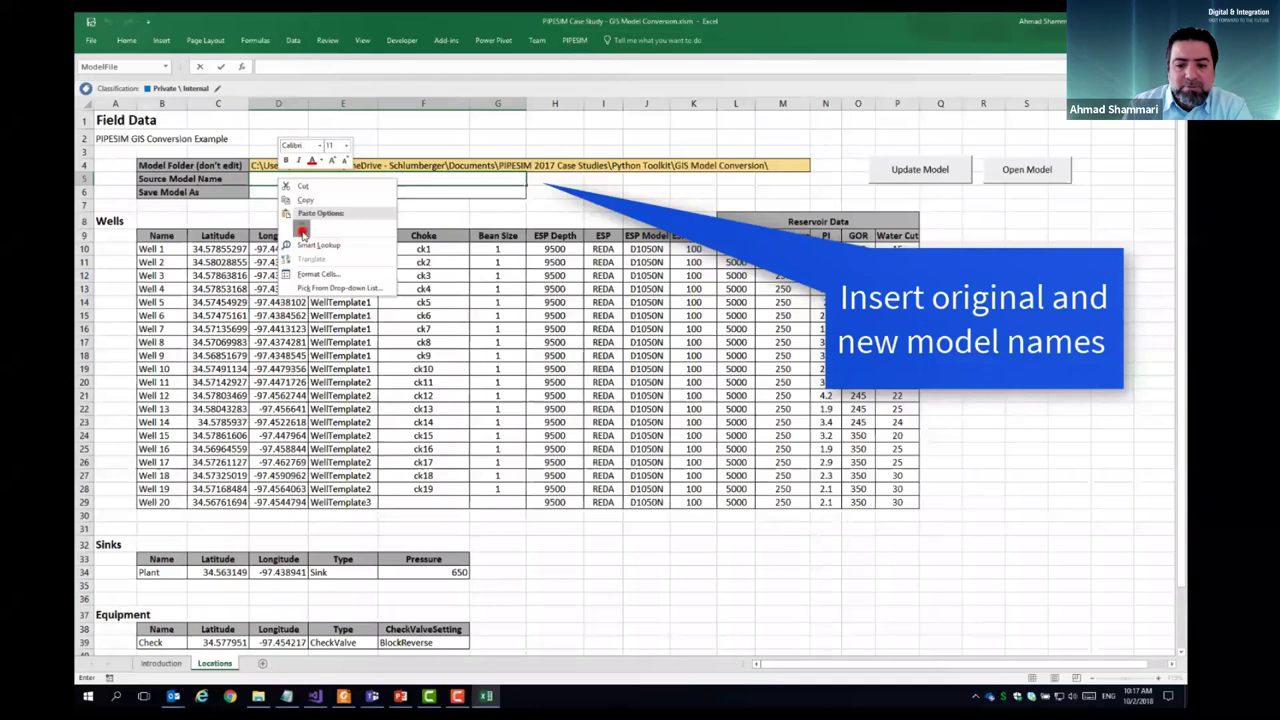
pyautogui.click(302, 231)
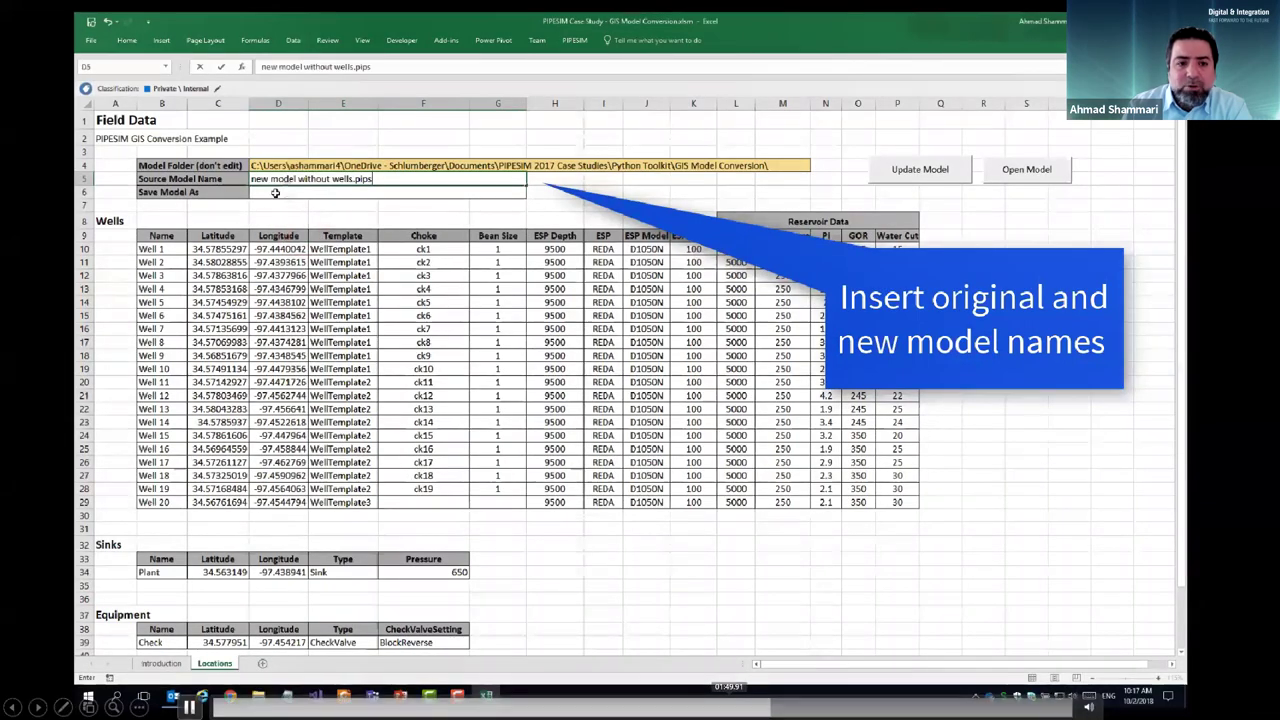
# - Enter "new model without wells.pips" as the Save Model As name
pyautogui.click(275, 193)
pyautogui.write('new model without wells.pips')
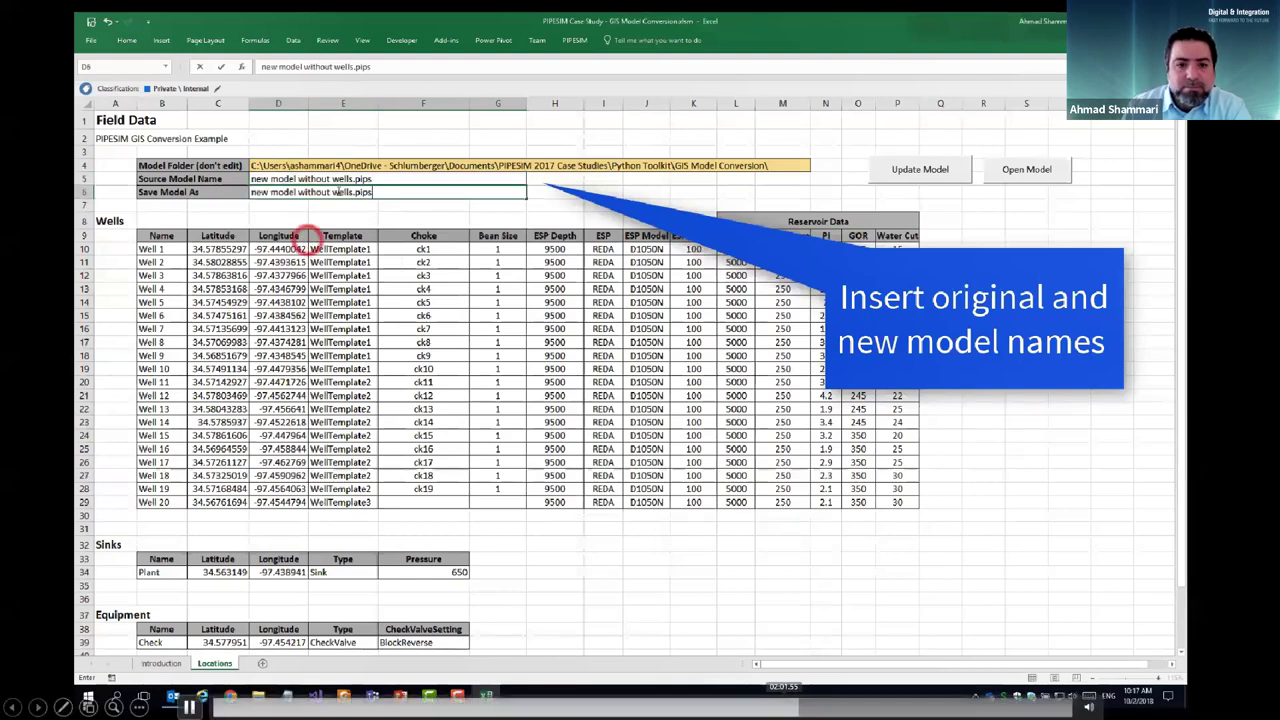
pyautogui.click(305, 217)
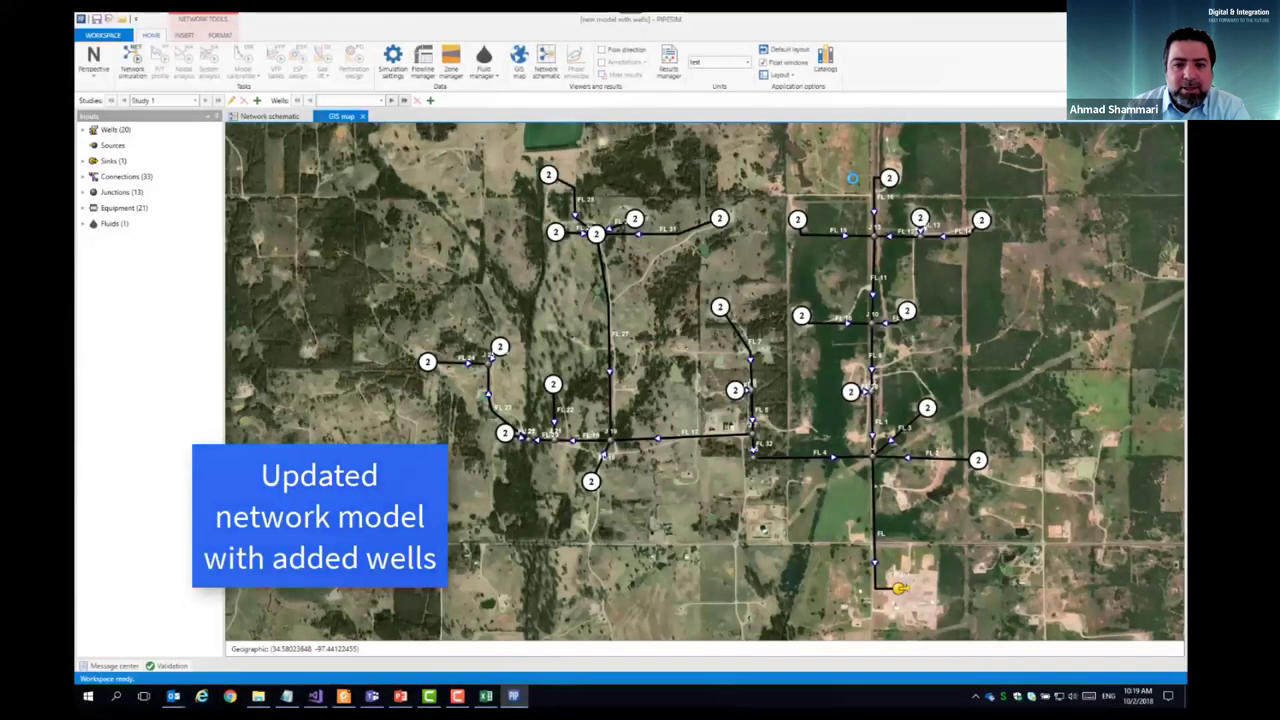
# - Turn off node clustering on the PIPESIM GIS map and open Well 17 to inspect its completion data
pyautogui.click(225, 34)
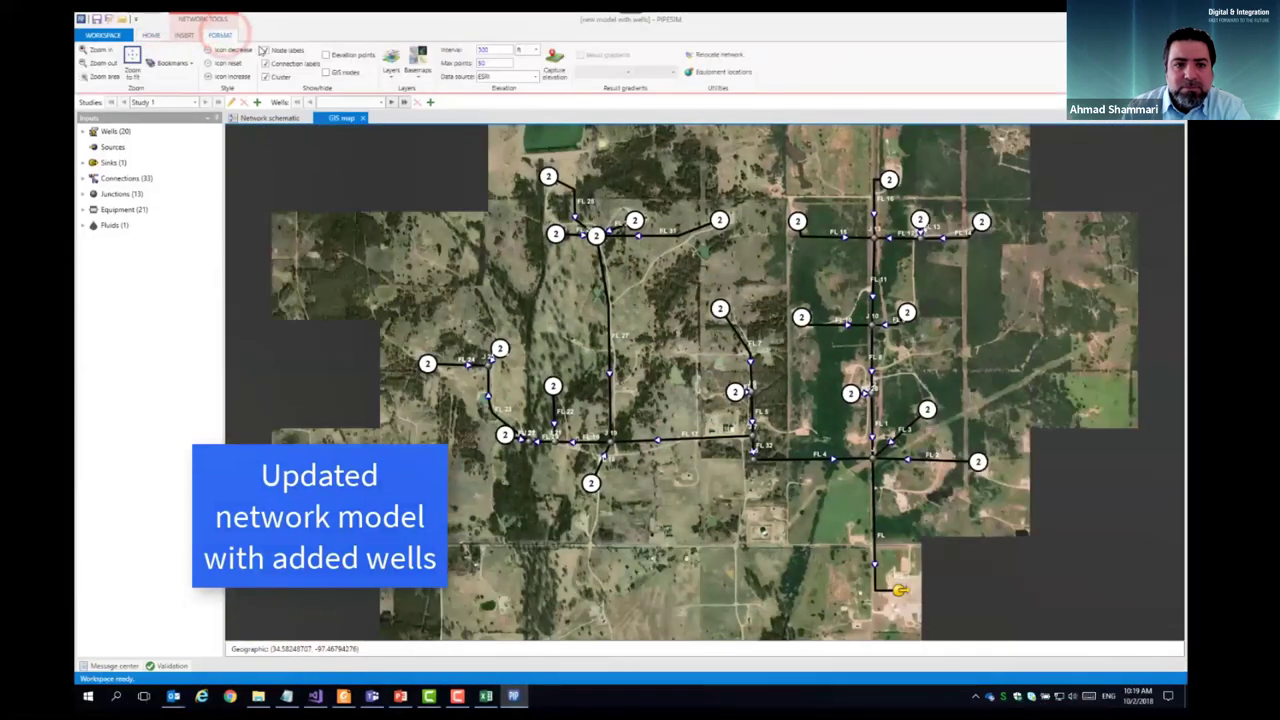
pyautogui.click(265, 77)
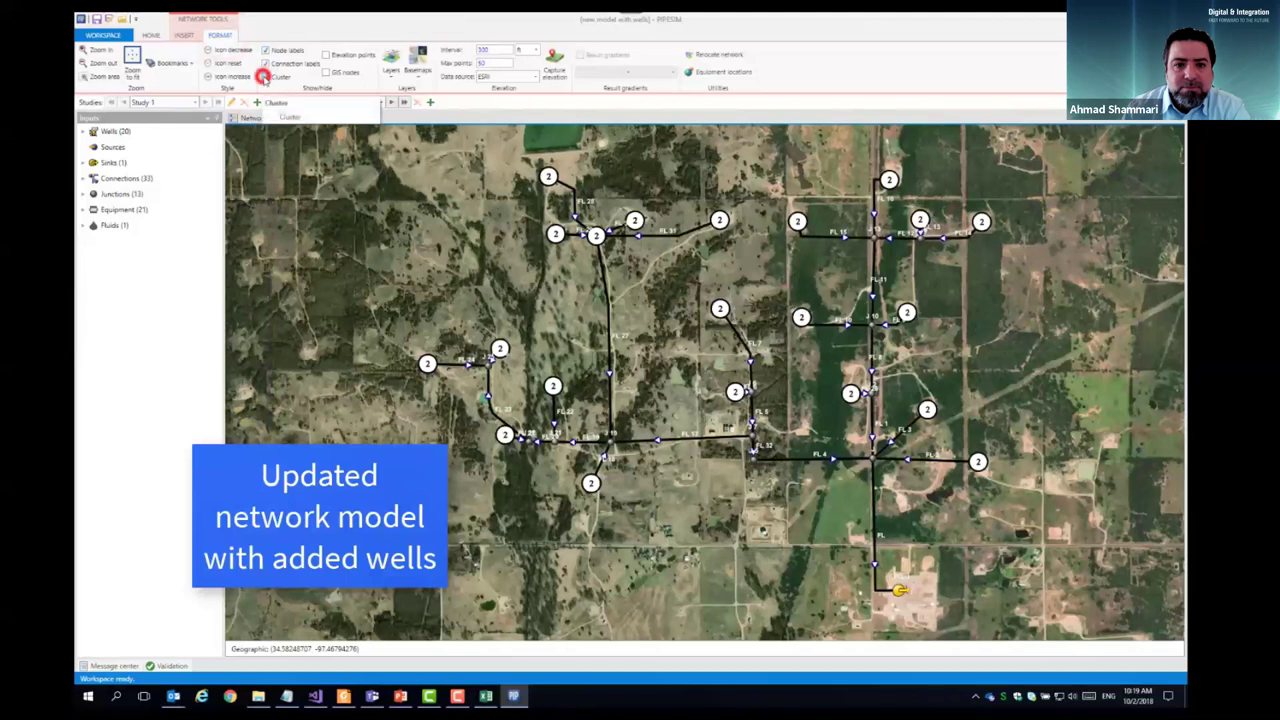
pyautogui.click(428, 364)
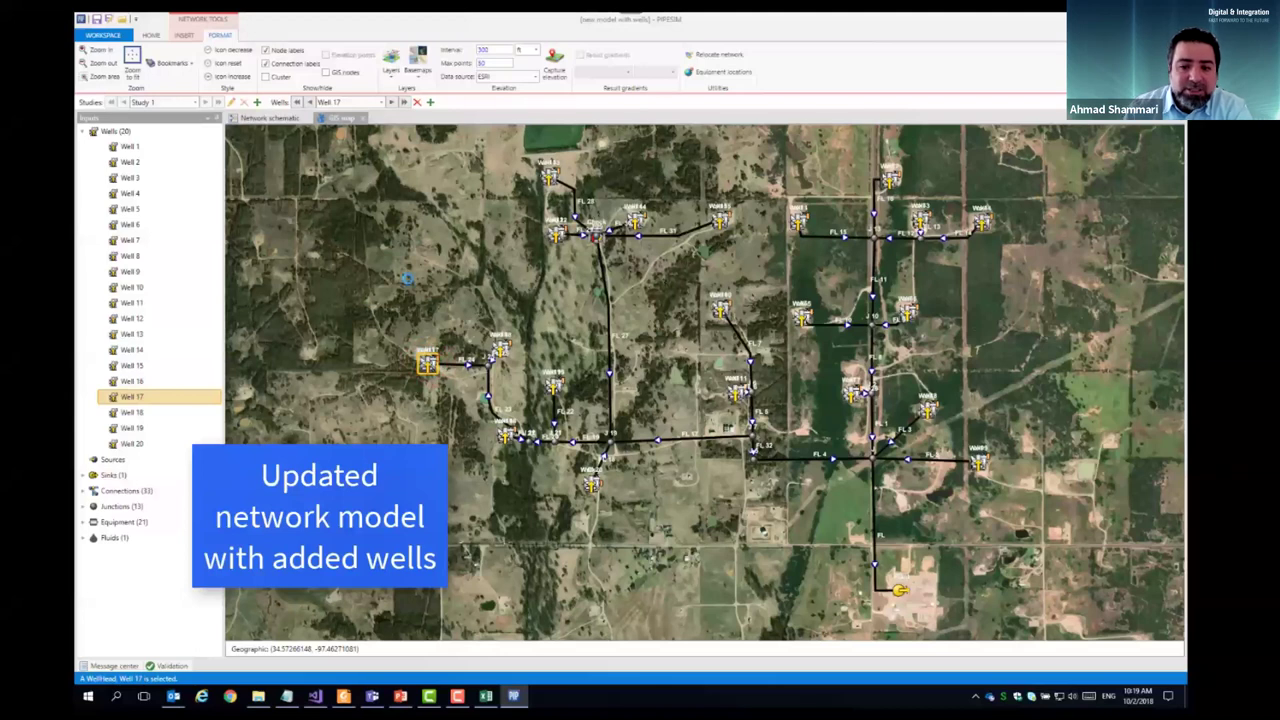
pyautogui.doubleClick(428, 364)
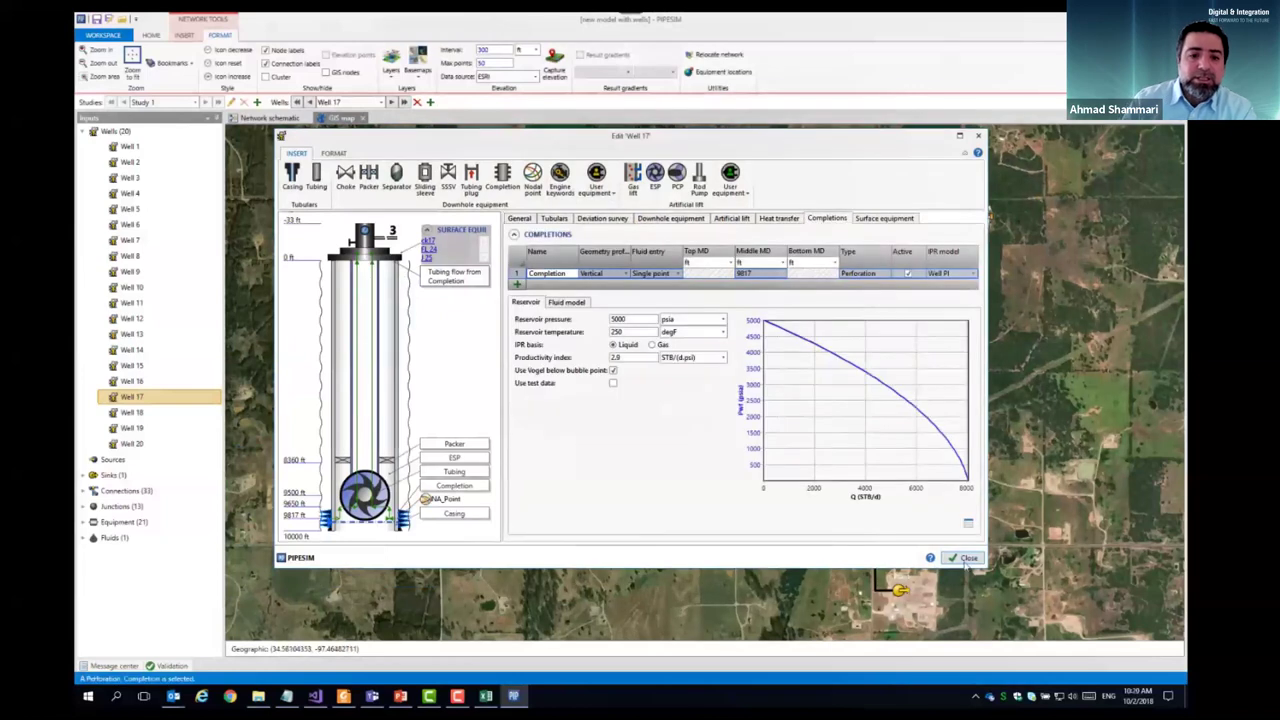
# - Close the Well 17 editor and exit PIPESIM without saving the changes to the "new model with wells" workspace
pyautogui.click(965, 558)
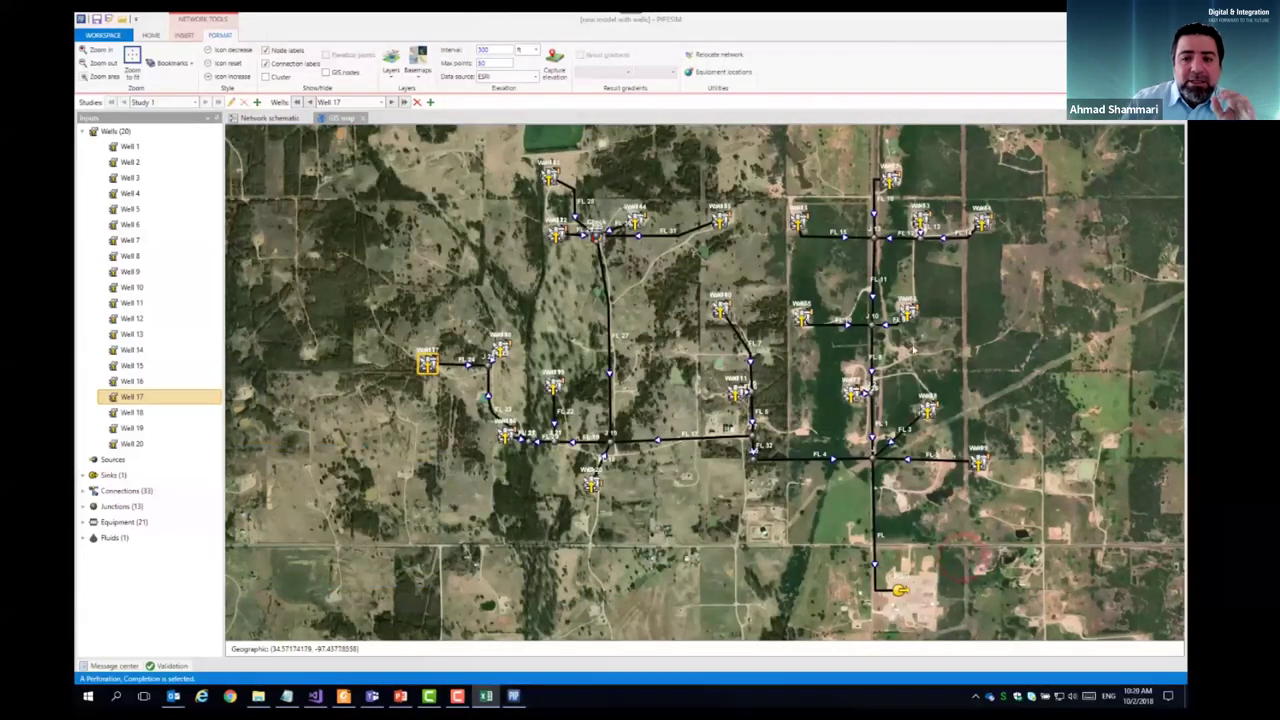
pyautogui.hotkey('alt', 'F4')
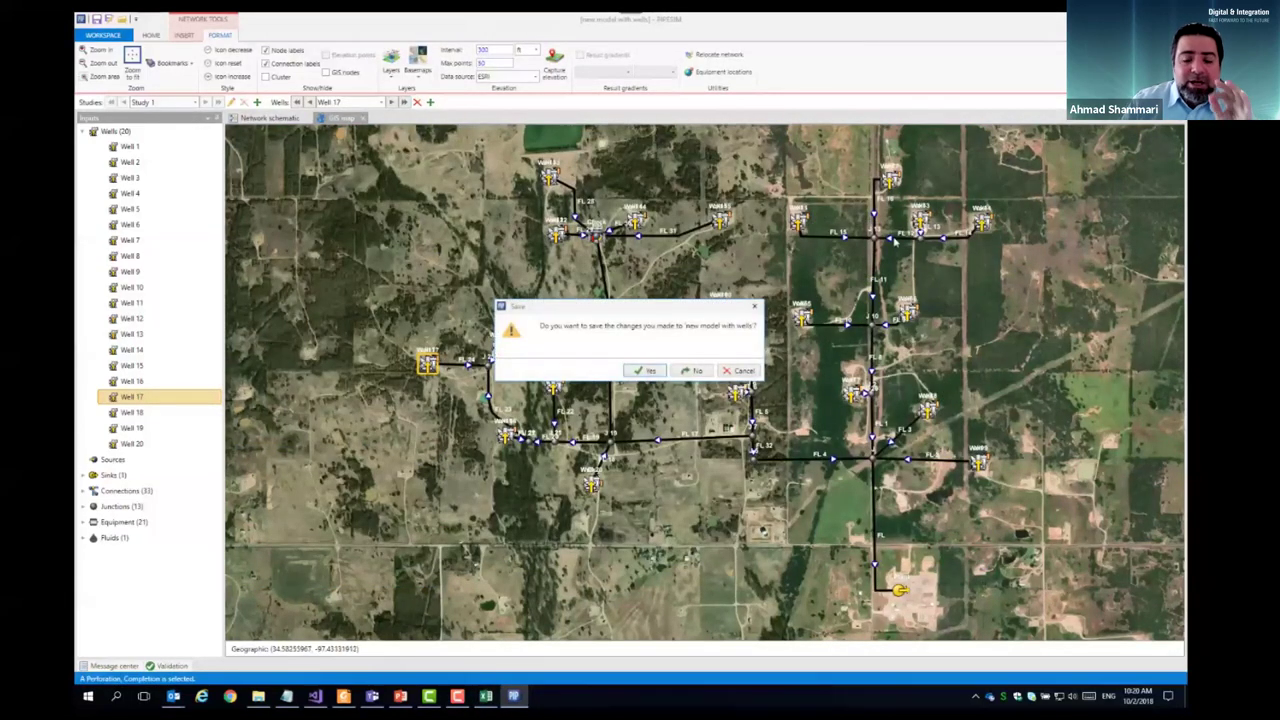
pyautogui.click(690, 370)
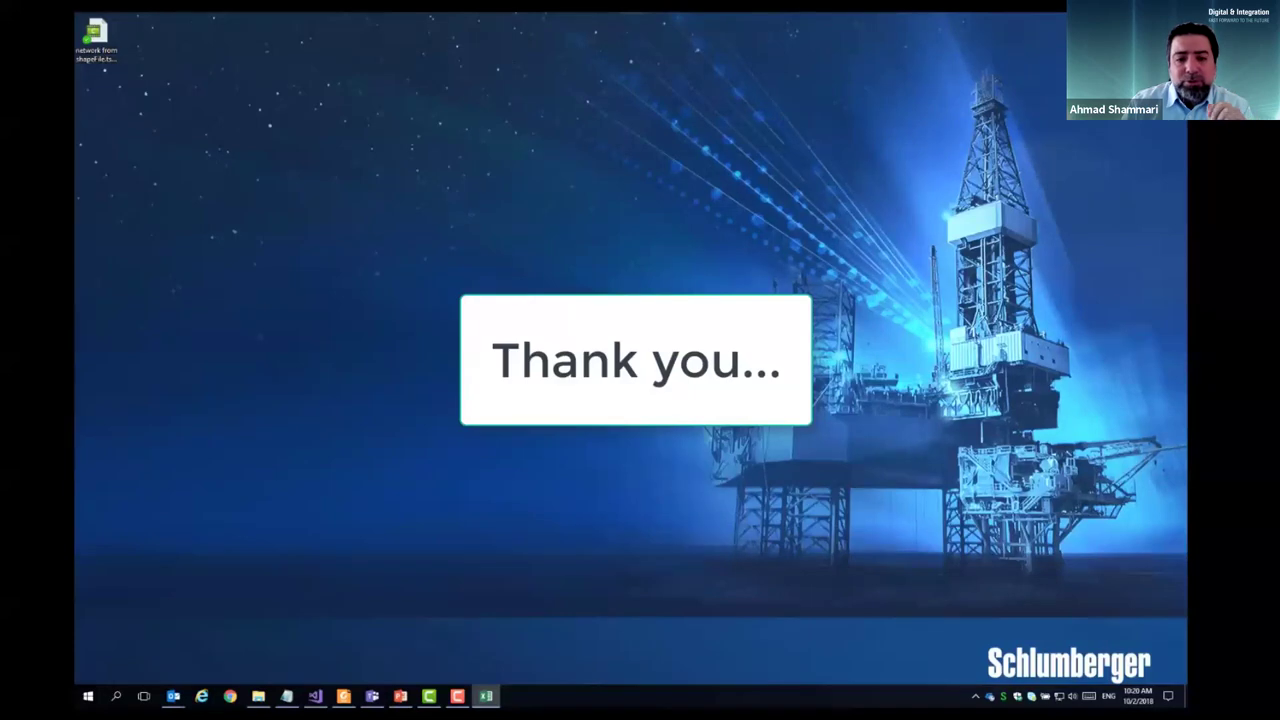
pyautogui.click(658, 606)
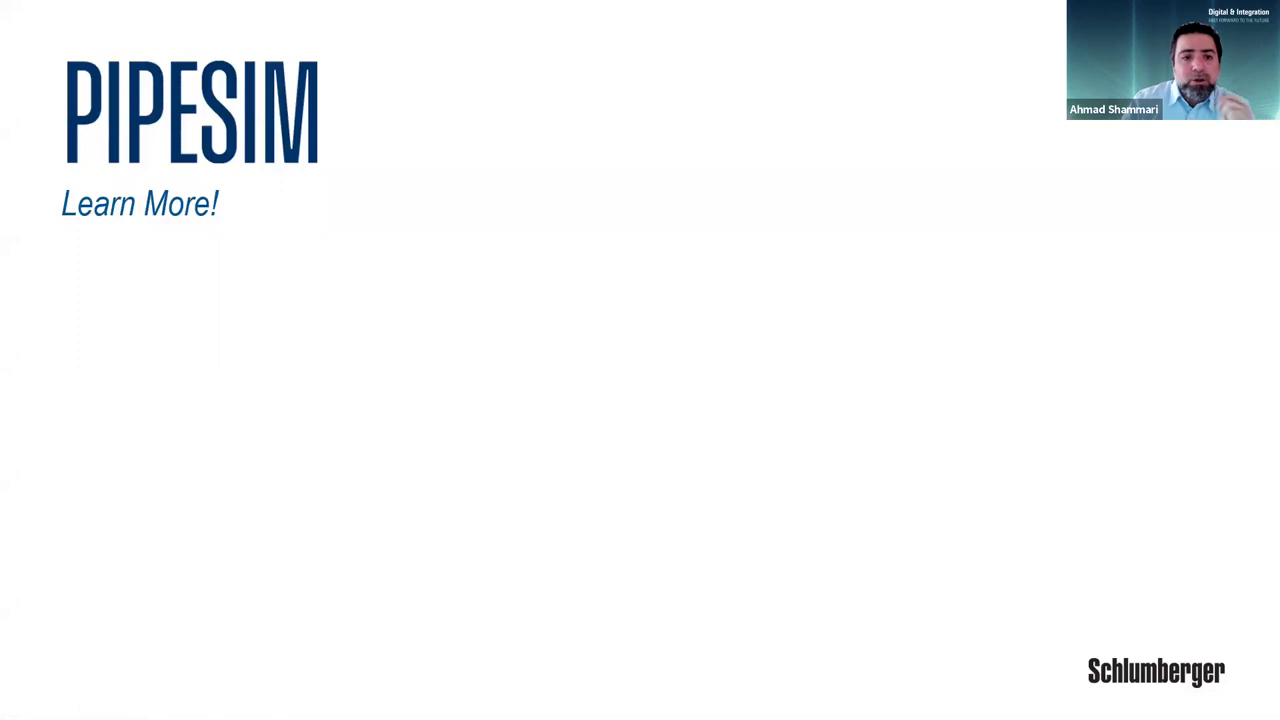
pyautogui.press('Right')
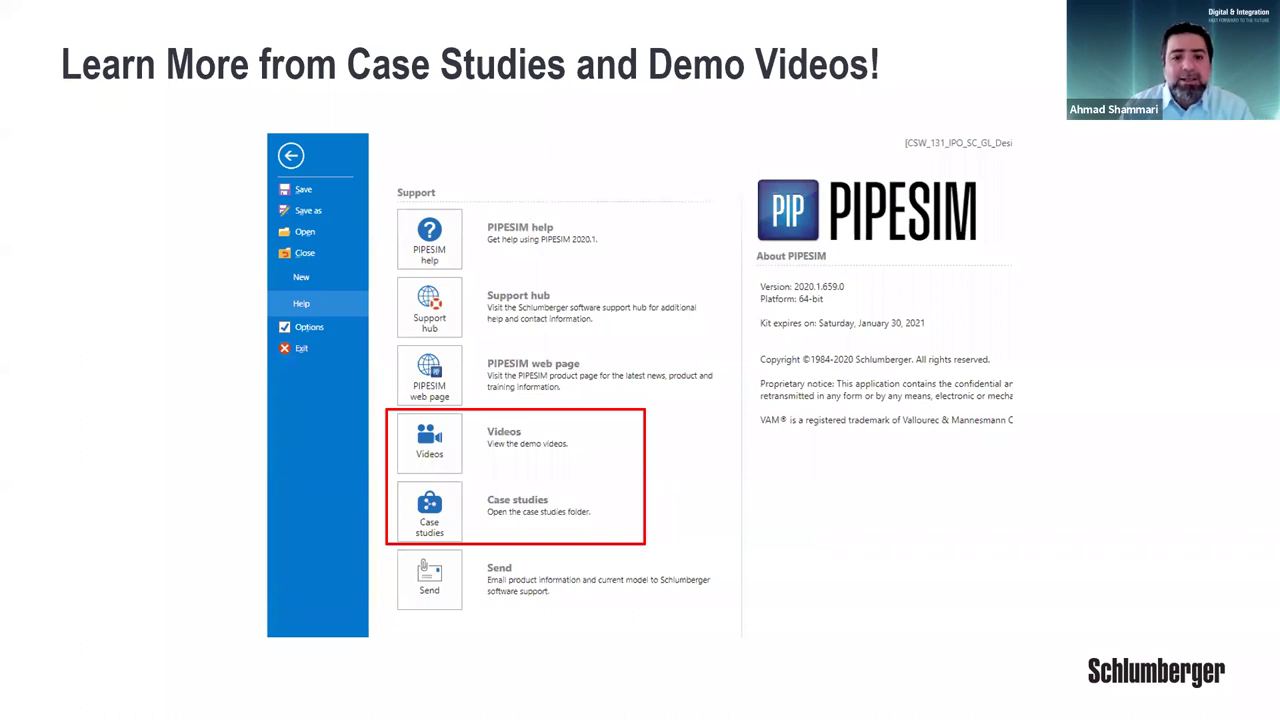
pyautogui.press('Right')
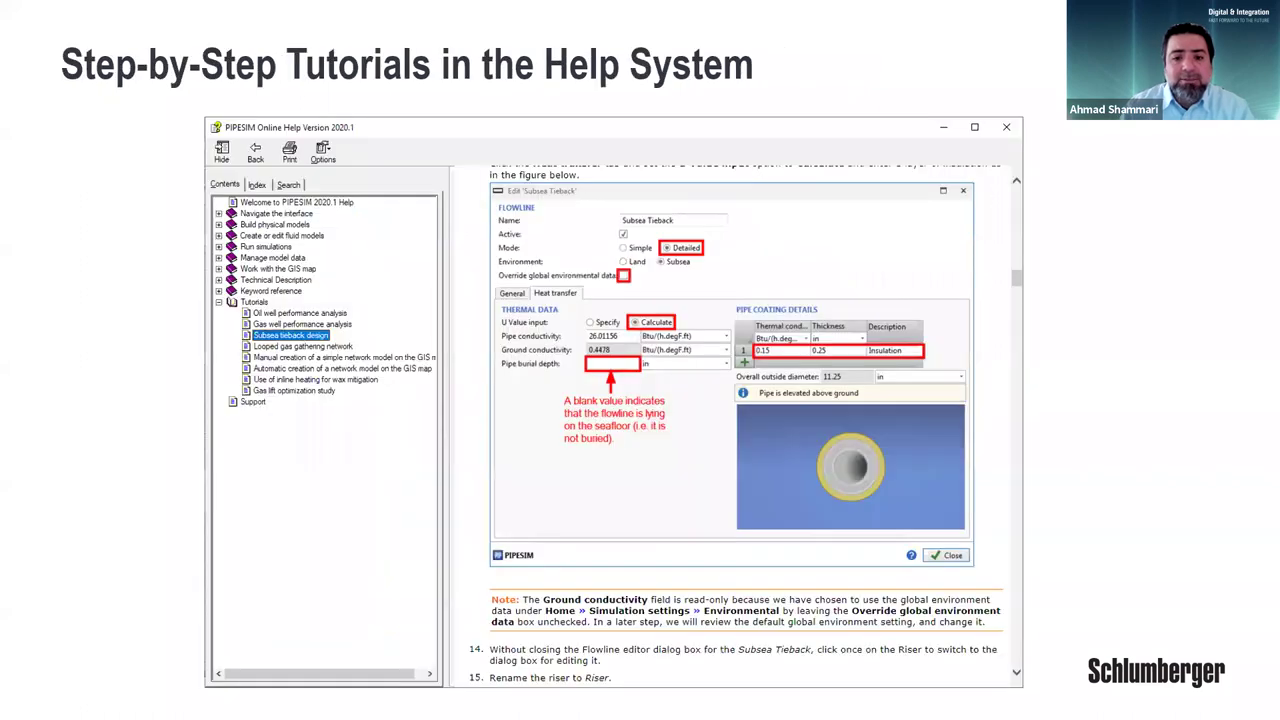
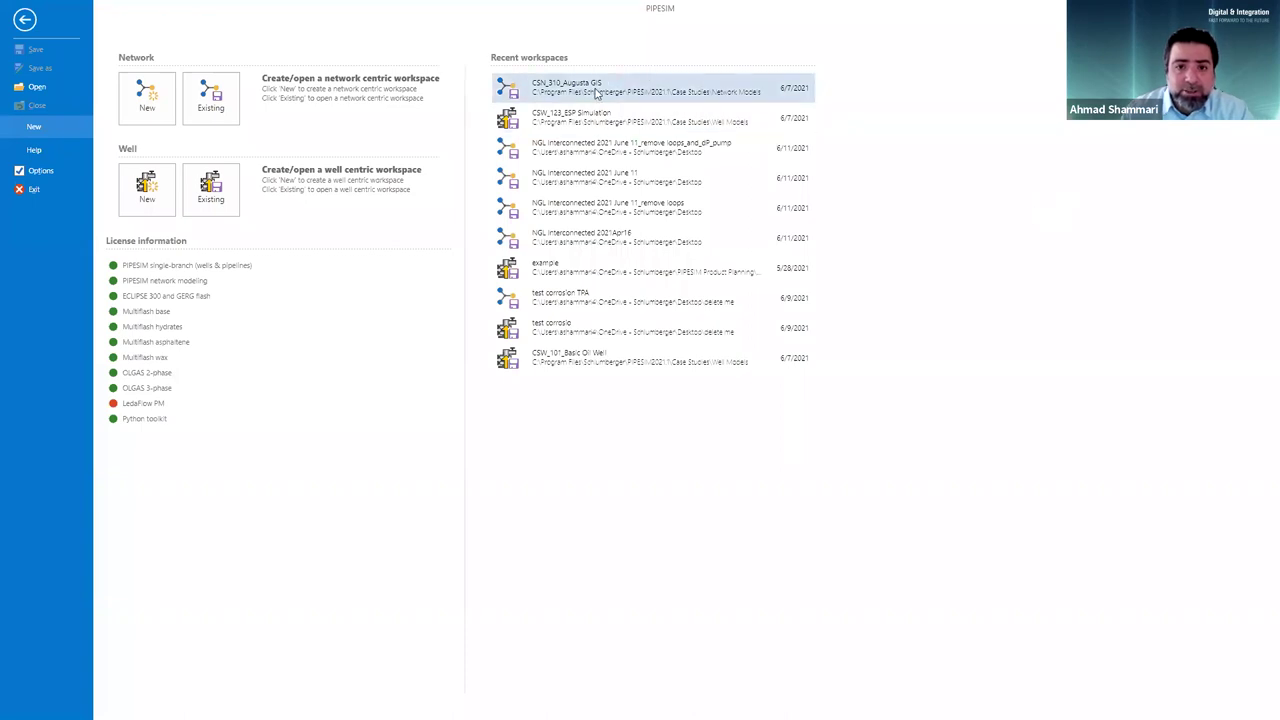
# - Open the recent CSN_310_Augusta GIS workspace and run its network simulation for all wells and sinks
pyautogui.click(597, 90)
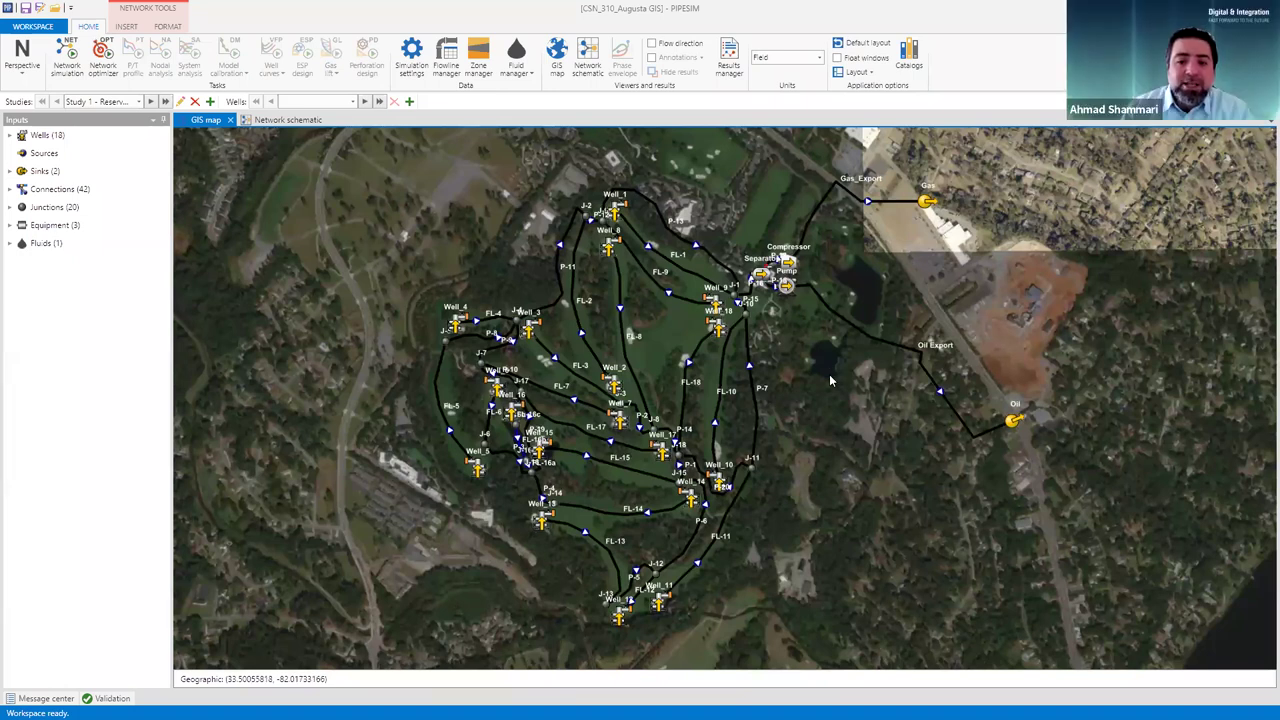
pyautogui.click(70, 52)
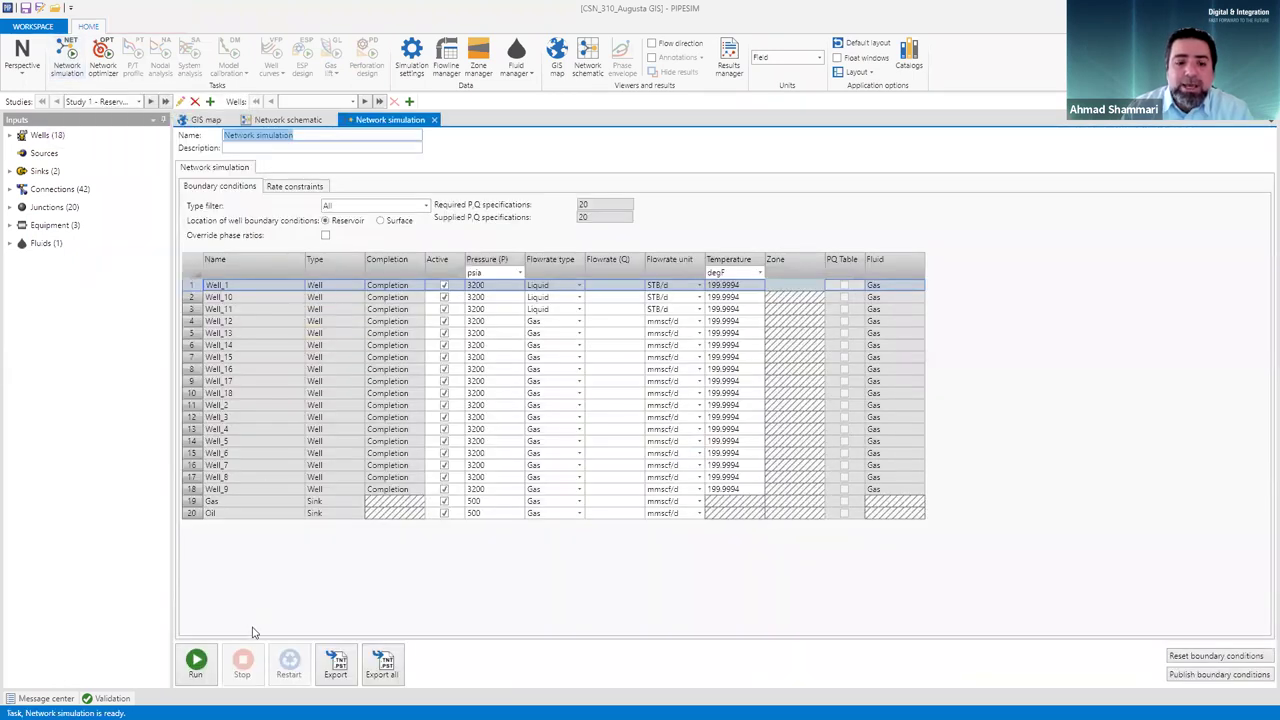
pyautogui.click(197, 661)
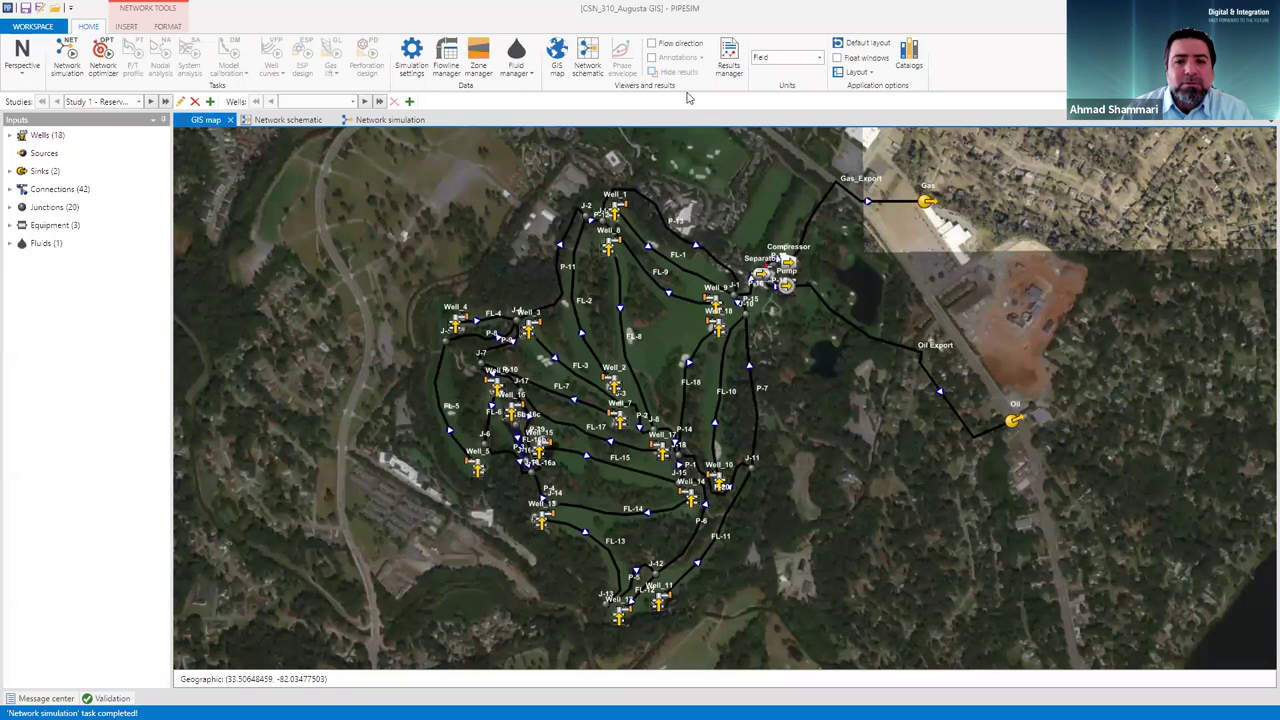
# - Turn on pressure result gradients in psia on the GIS map and keep the map formatting options permanently displayed
pyautogui.doubleClick(167, 27)
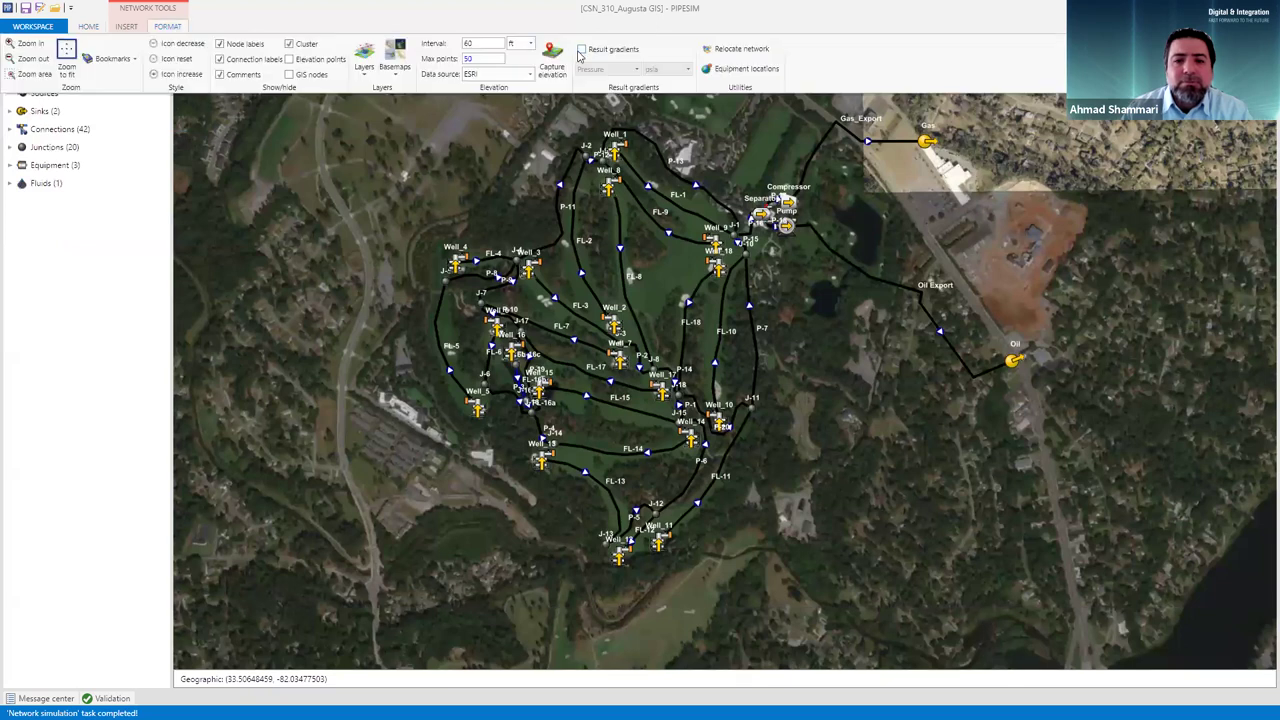
pyautogui.click(713, 122)
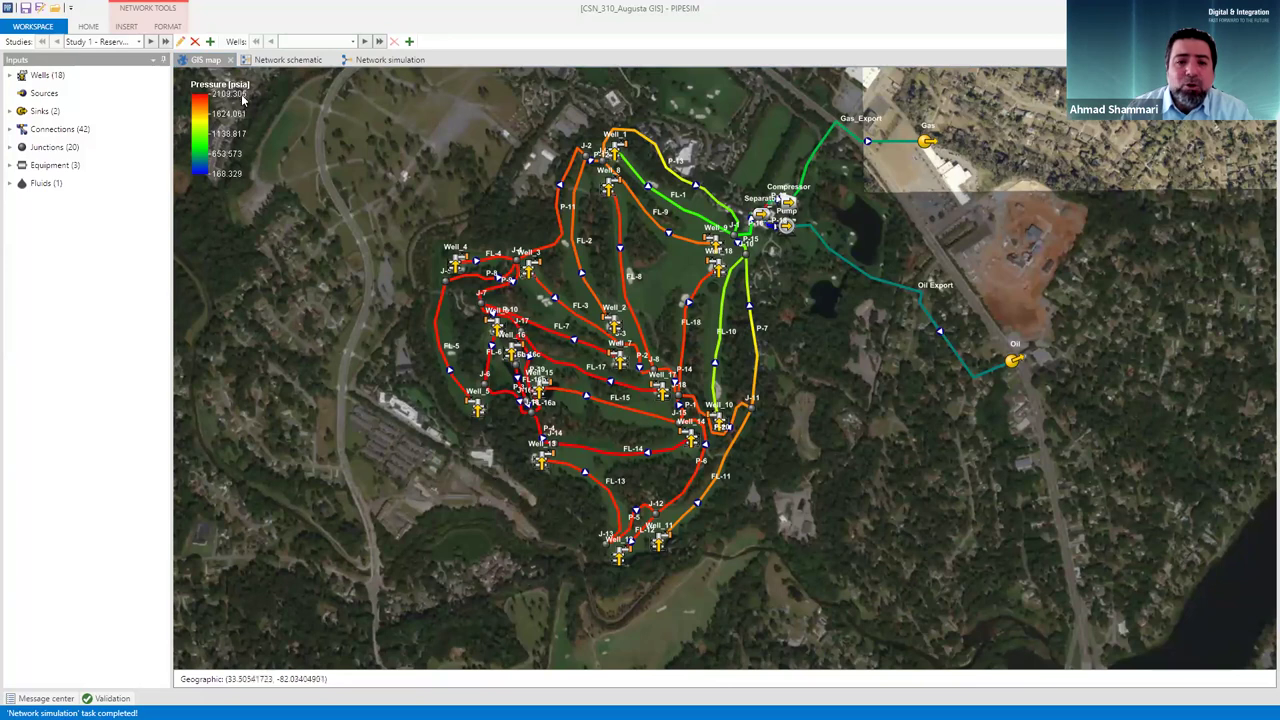
pyautogui.click(168, 26)
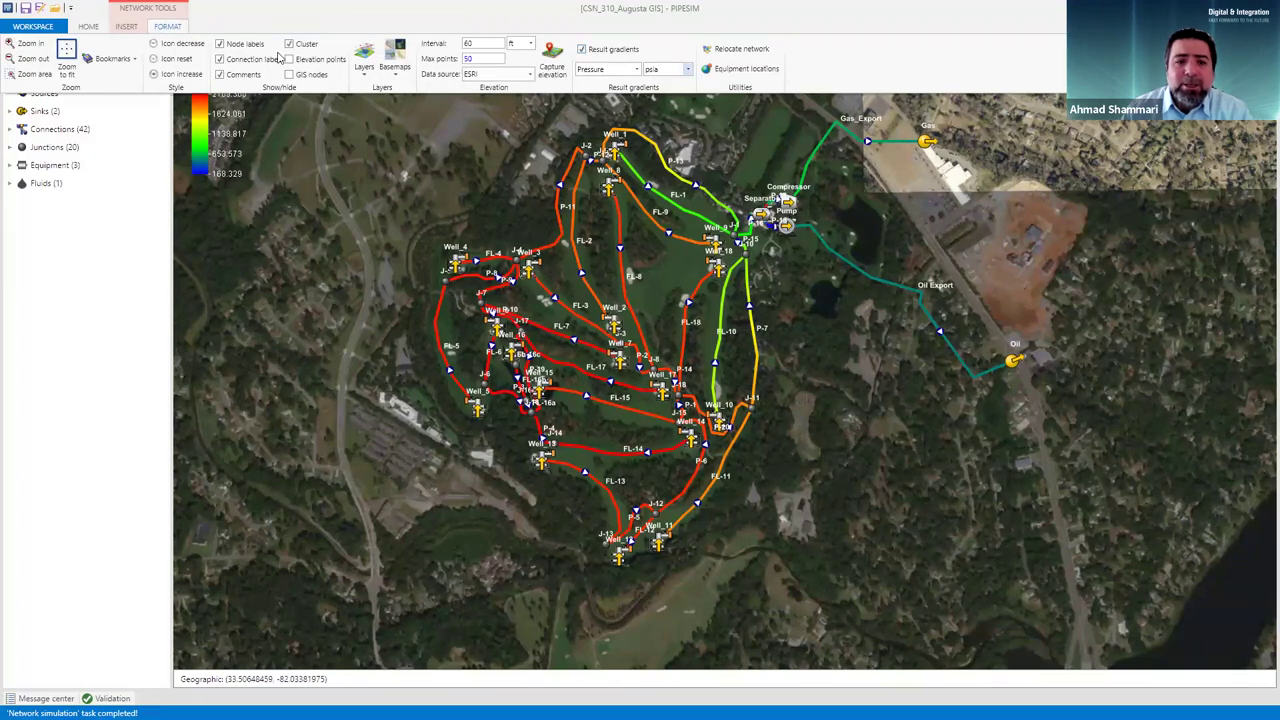
pyautogui.click(71, 9)
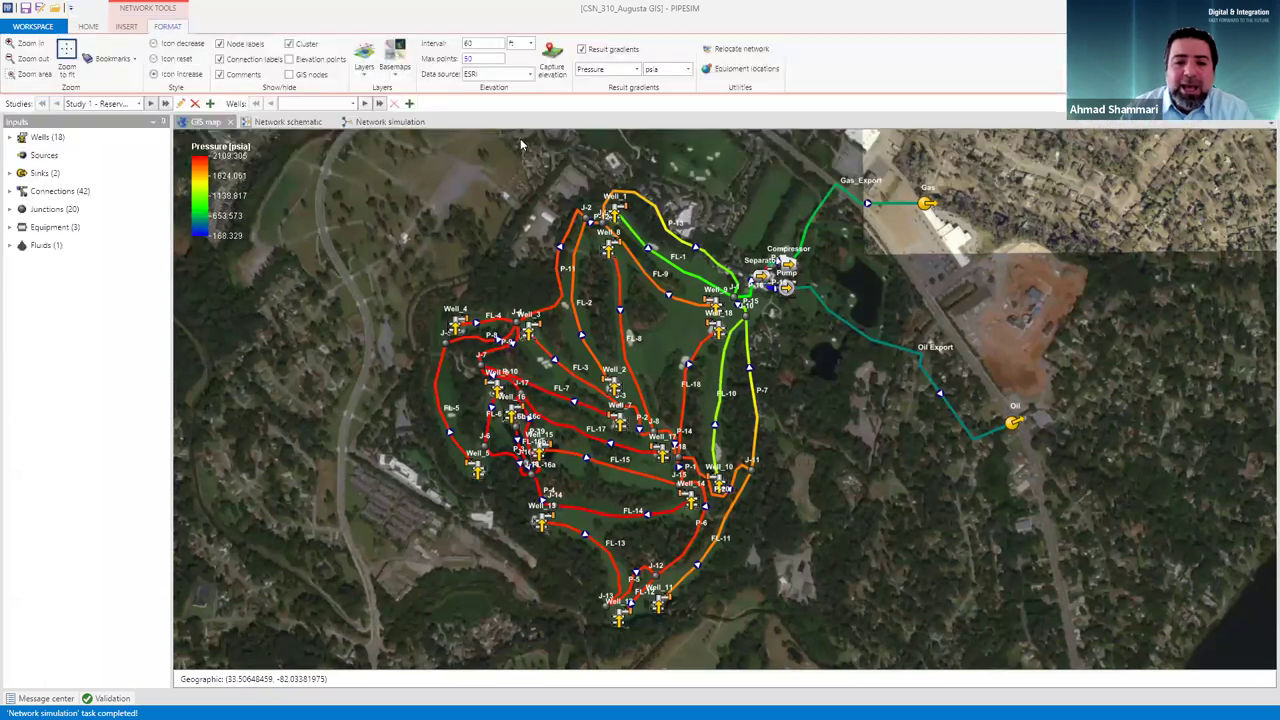
# - Open Well_11 from the GIS map to inspect its general settings and wellbore schematic, and close its editor
pyautogui.click(608, 257)
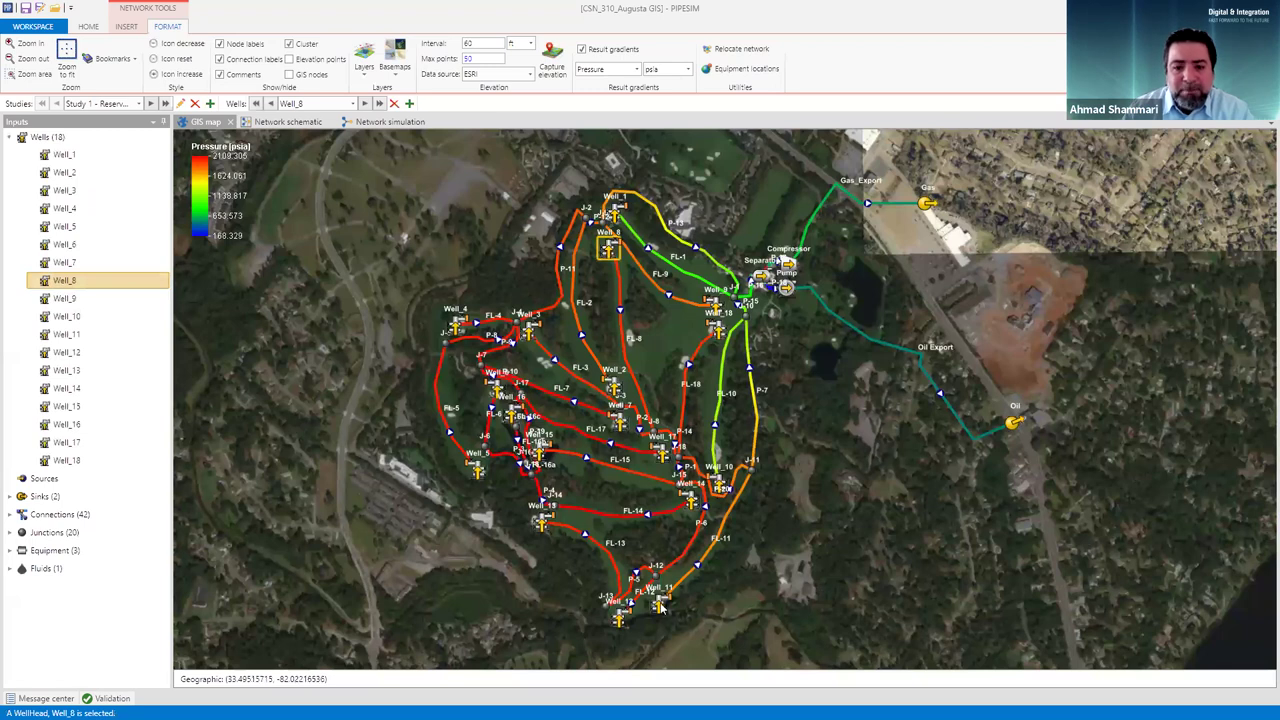
pyautogui.click(660, 603)
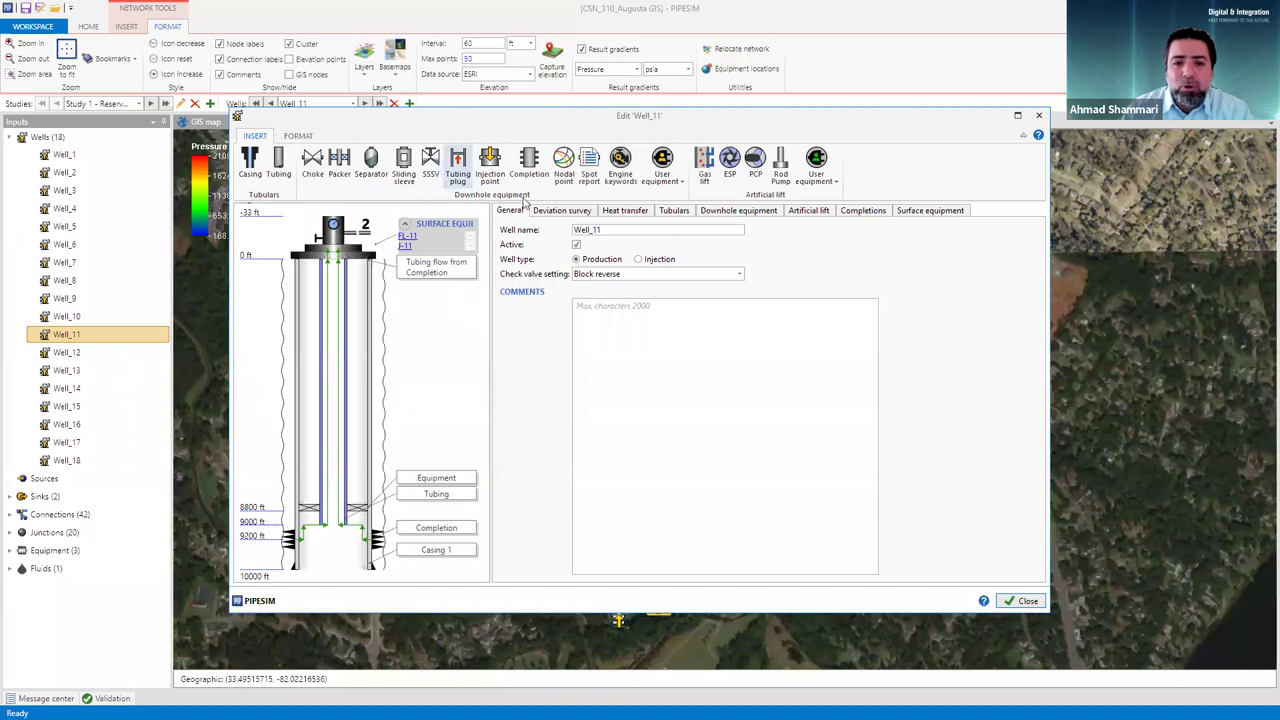
pyautogui.click(1037, 119)
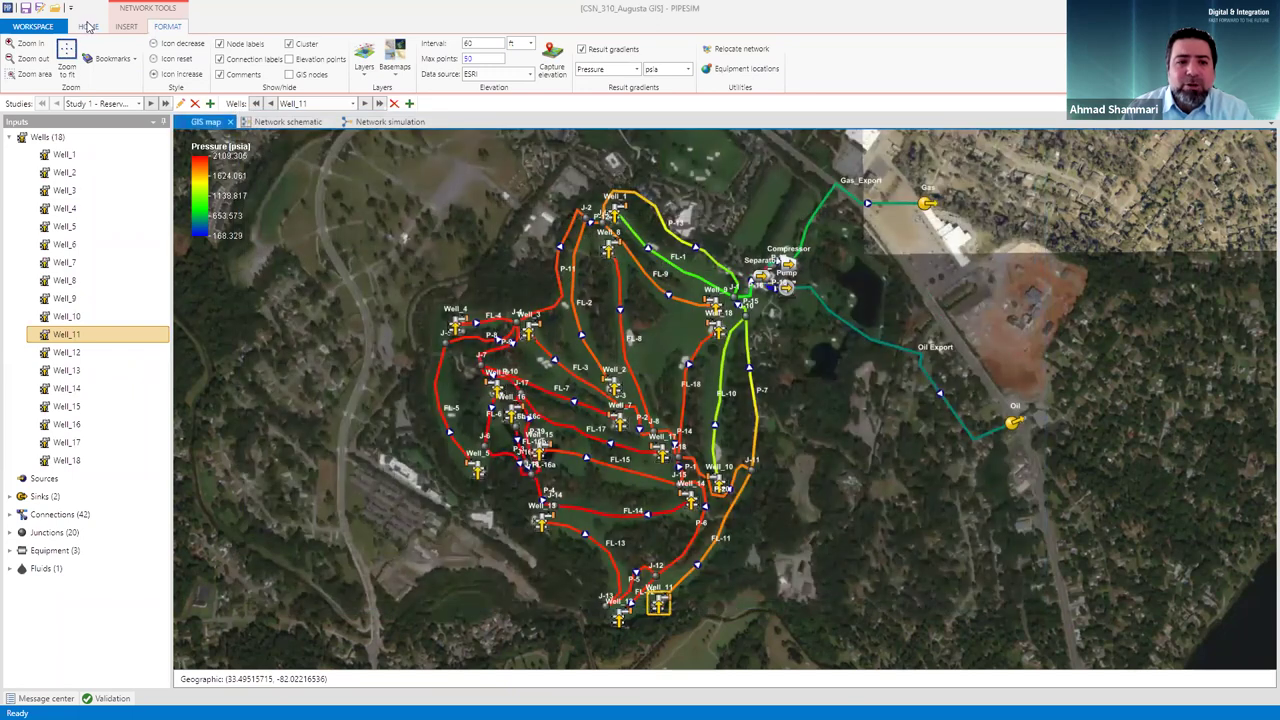
# - Switch Well_11 to the well perspective and start a nodal analysis with the nodal point at the bottomhole
pyautogui.click(88, 26)
pyautogui.click(28, 70)
pyautogui.click(28, 103)
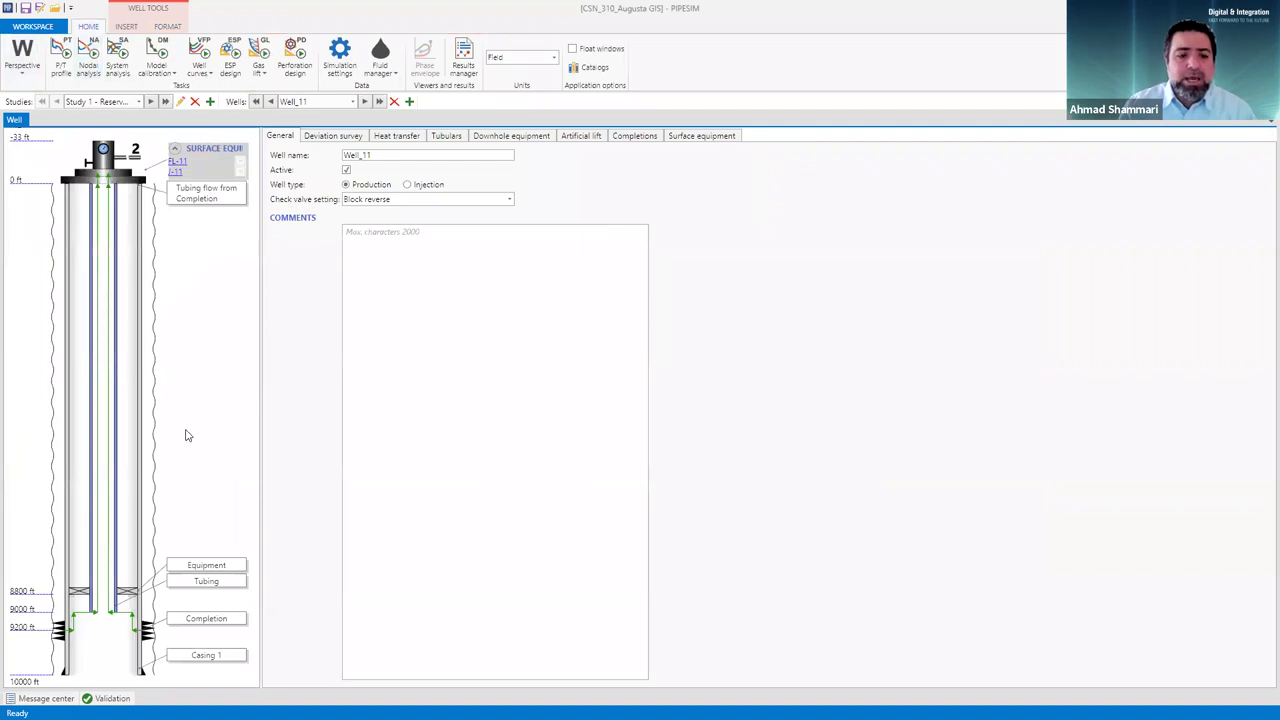
pyautogui.click(88, 62)
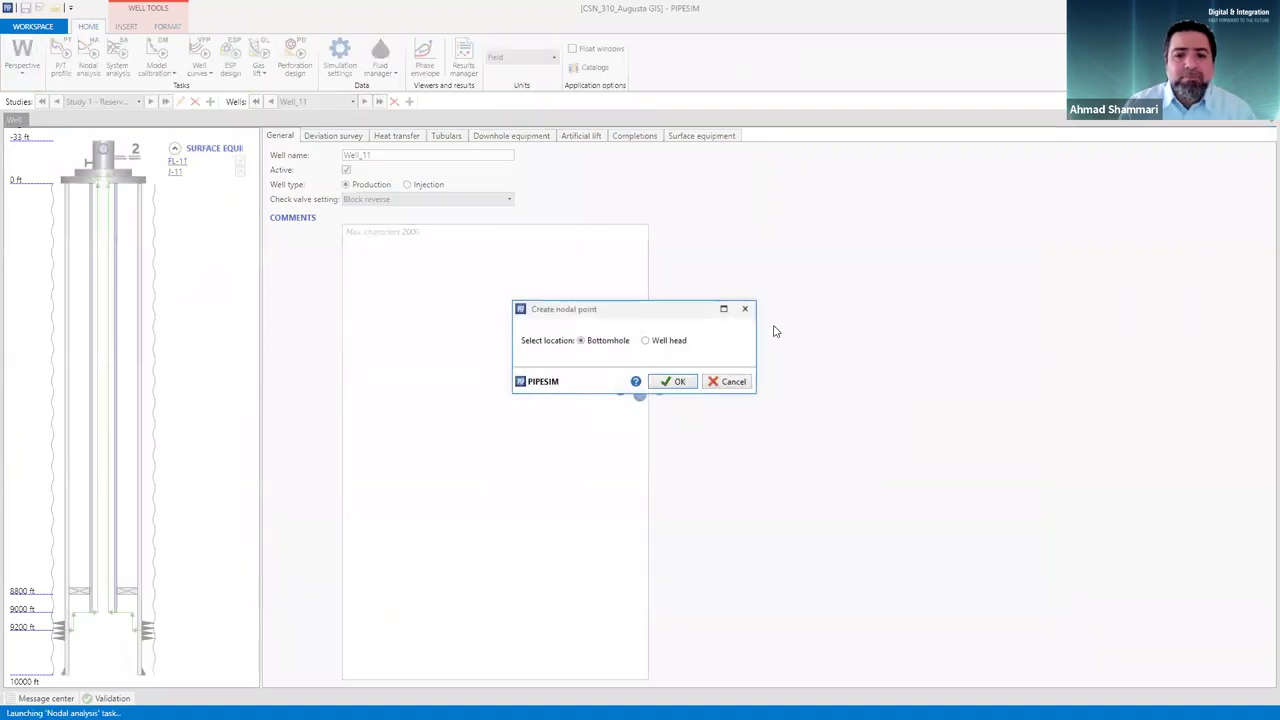
pyautogui.click(672, 382)
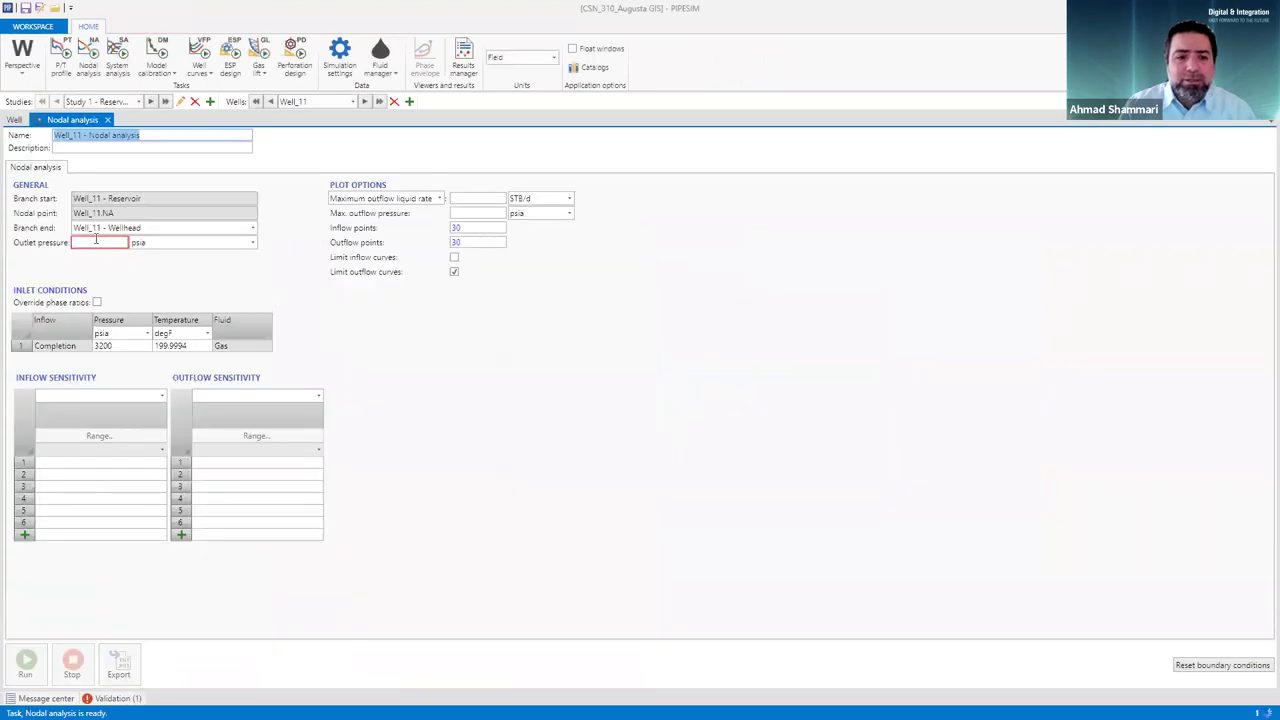
# - Set the outlet pressure to 300 psia and run the nodal analysis of Well_11
pyautogui.click(96, 241)
pyautogui.write('300')
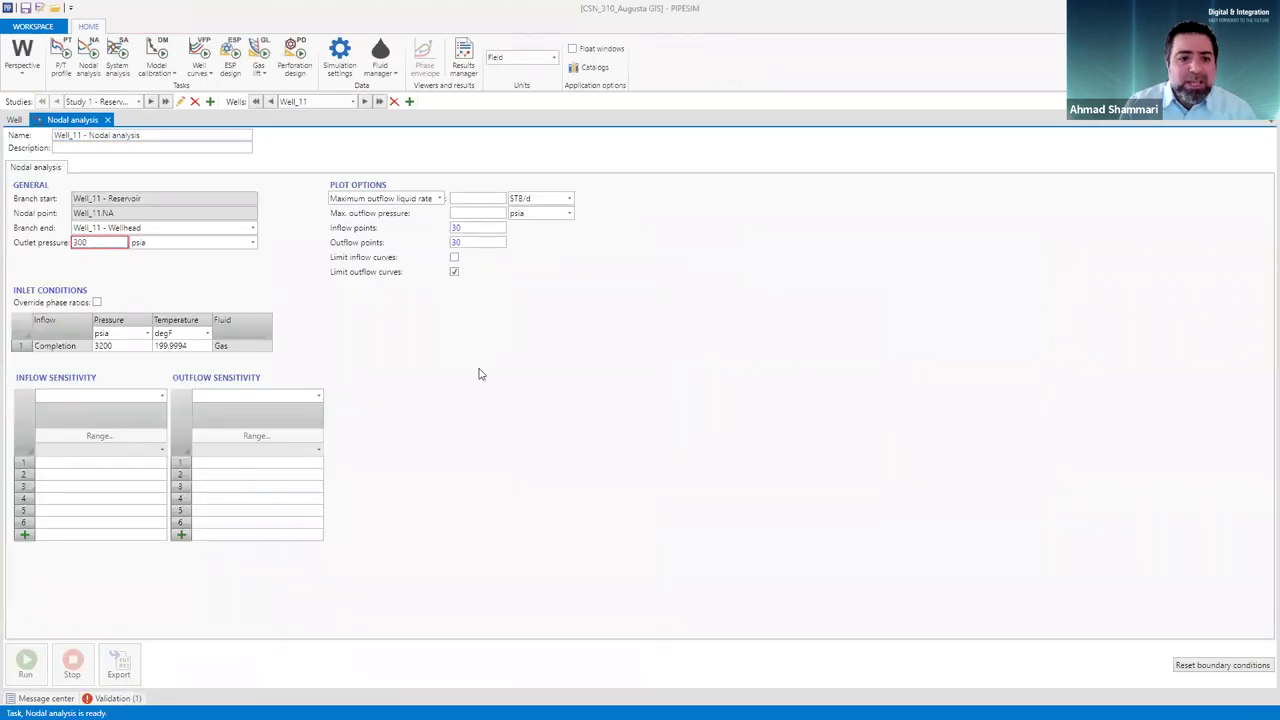
pyautogui.click(26, 660)
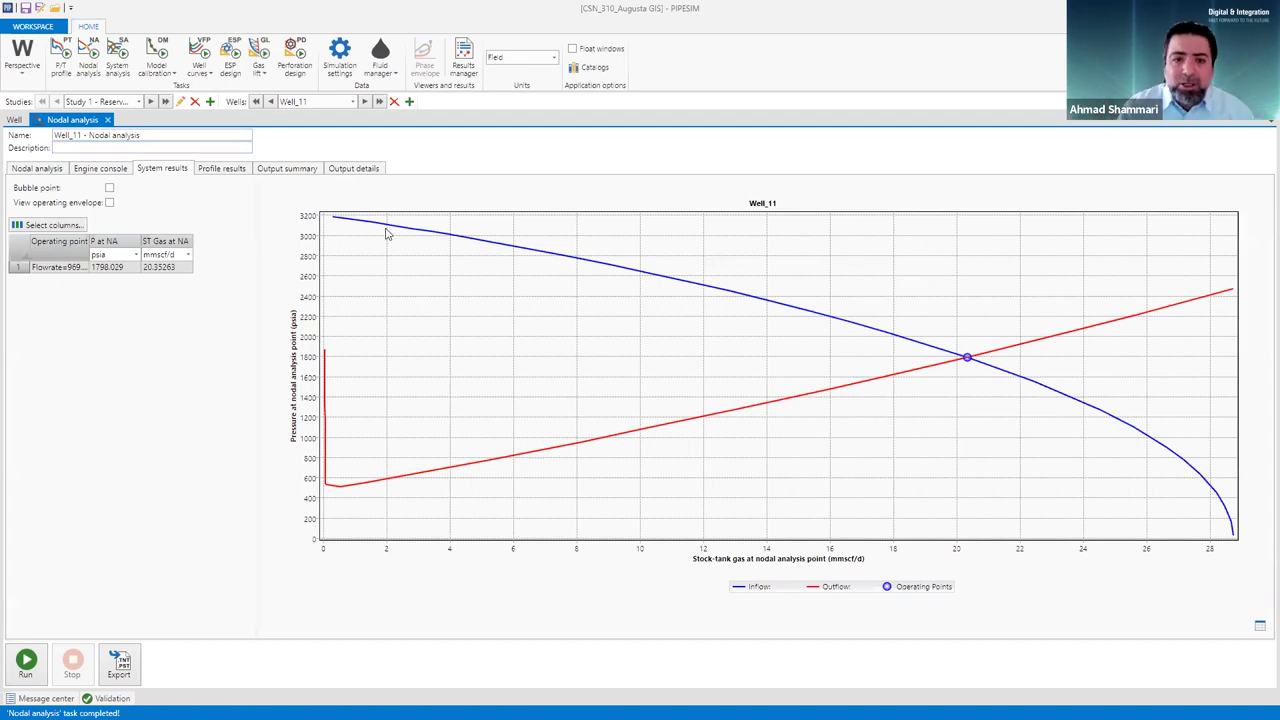
# - Return to the network perspective and clear the well selection on the GIS map
pyautogui.click(28, 62)
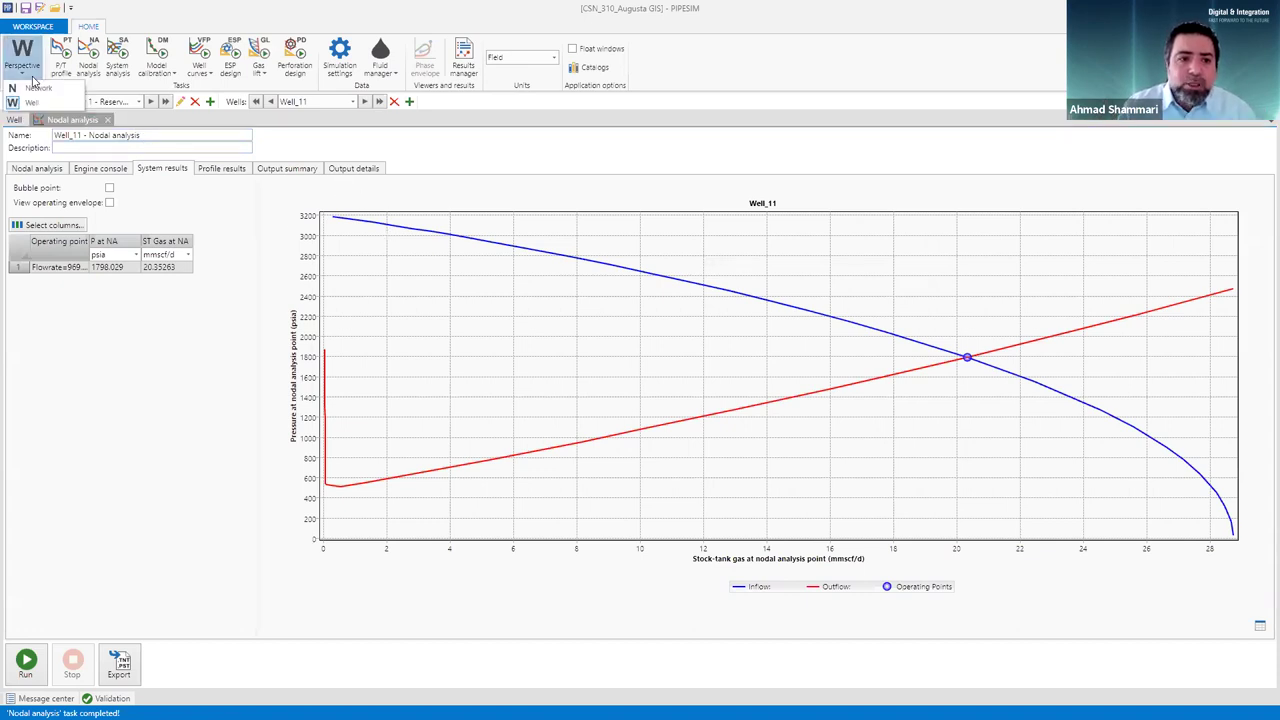
pyautogui.click(34, 90)
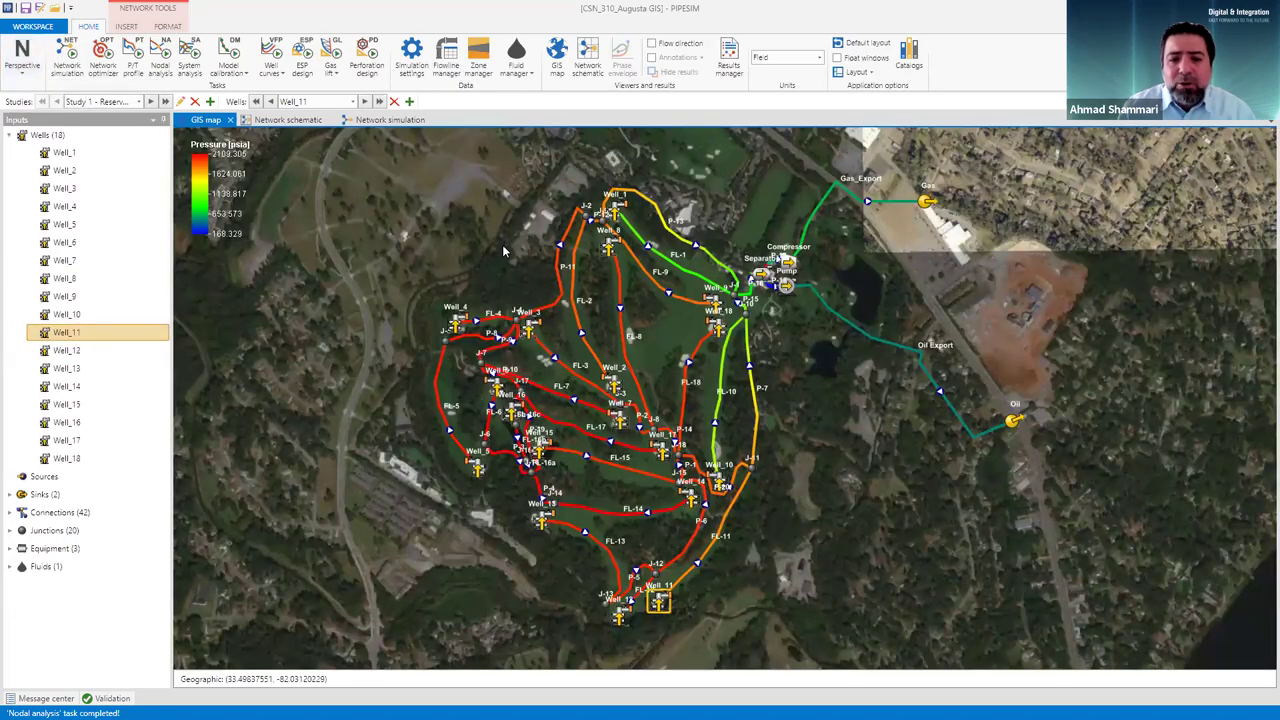
pyautogui.click(504, 241)
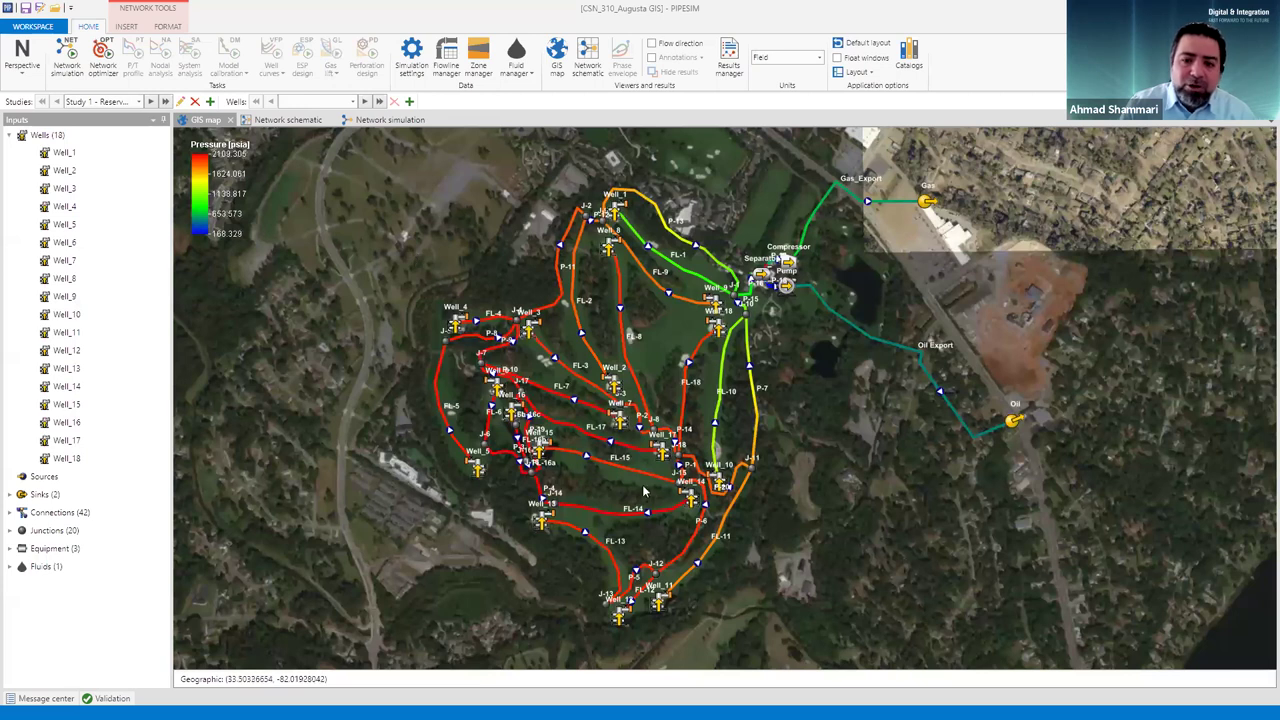
# - Open Well_5 from the GIS map to inspect its wellbore schematic and completion, and close its editor
pyautogui.click(479, 468)
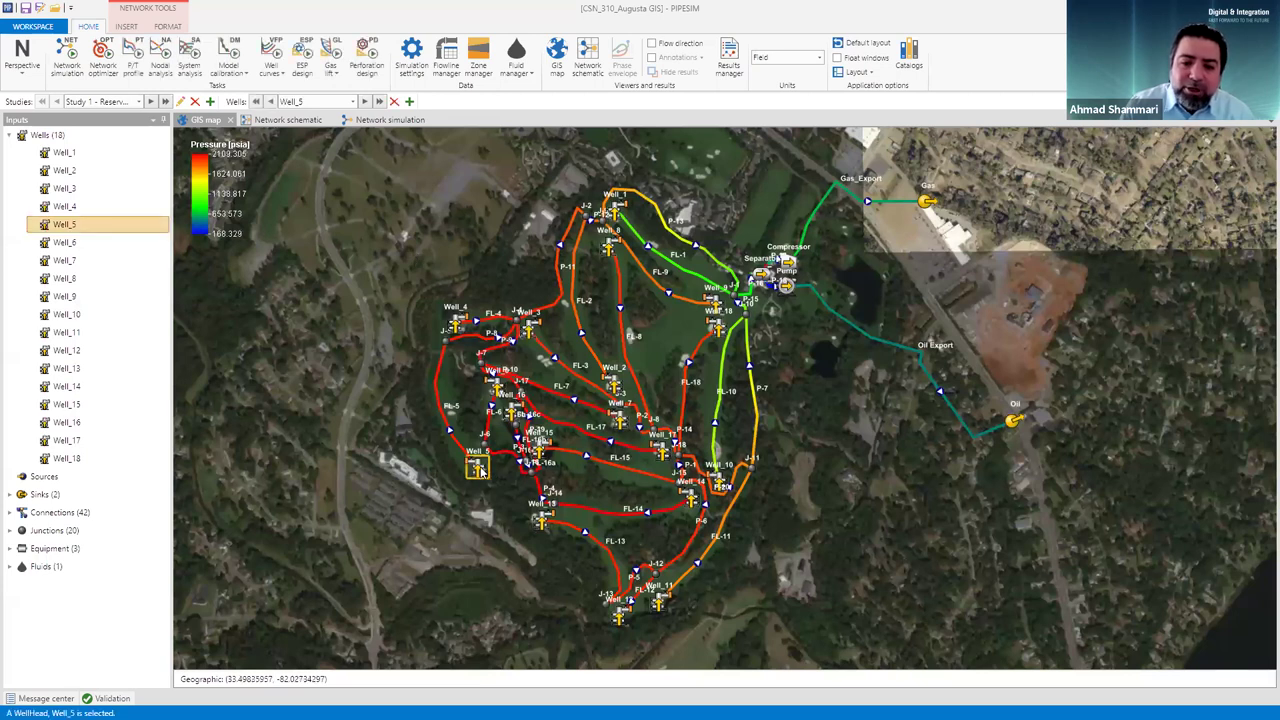
pyautogui.doubleClick(479, 467)
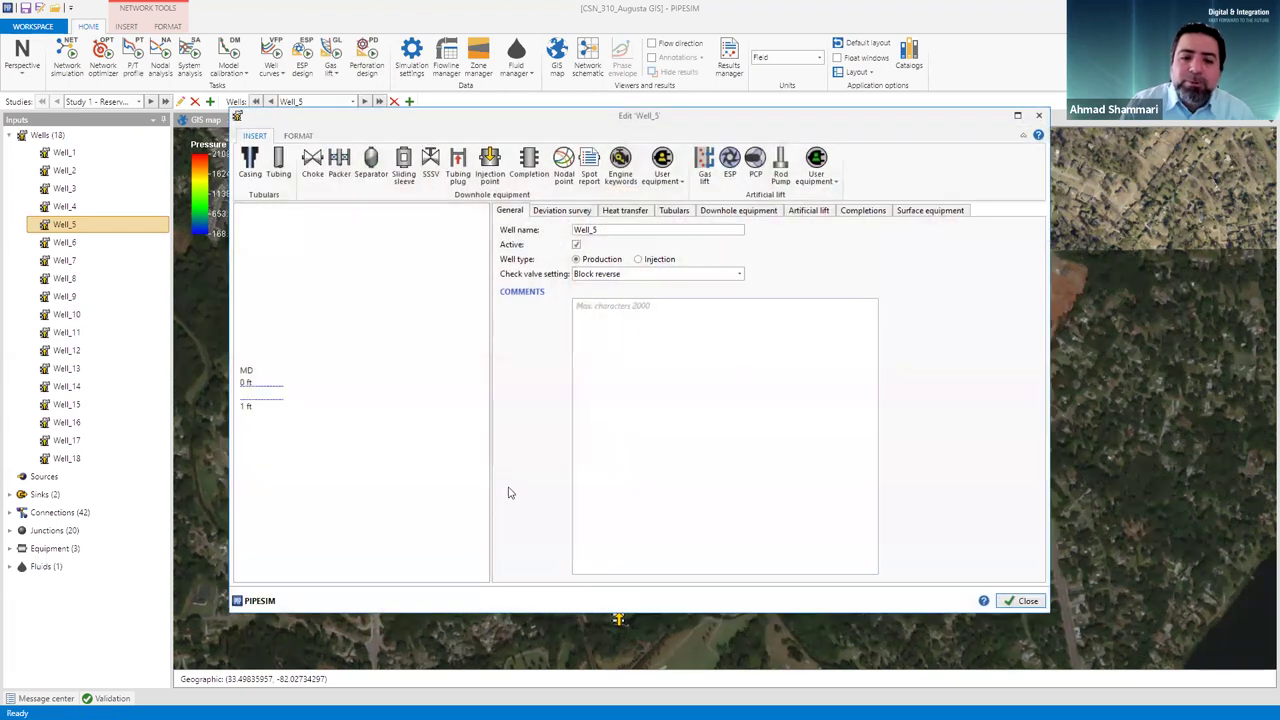
pyautogui.click(380, 545)
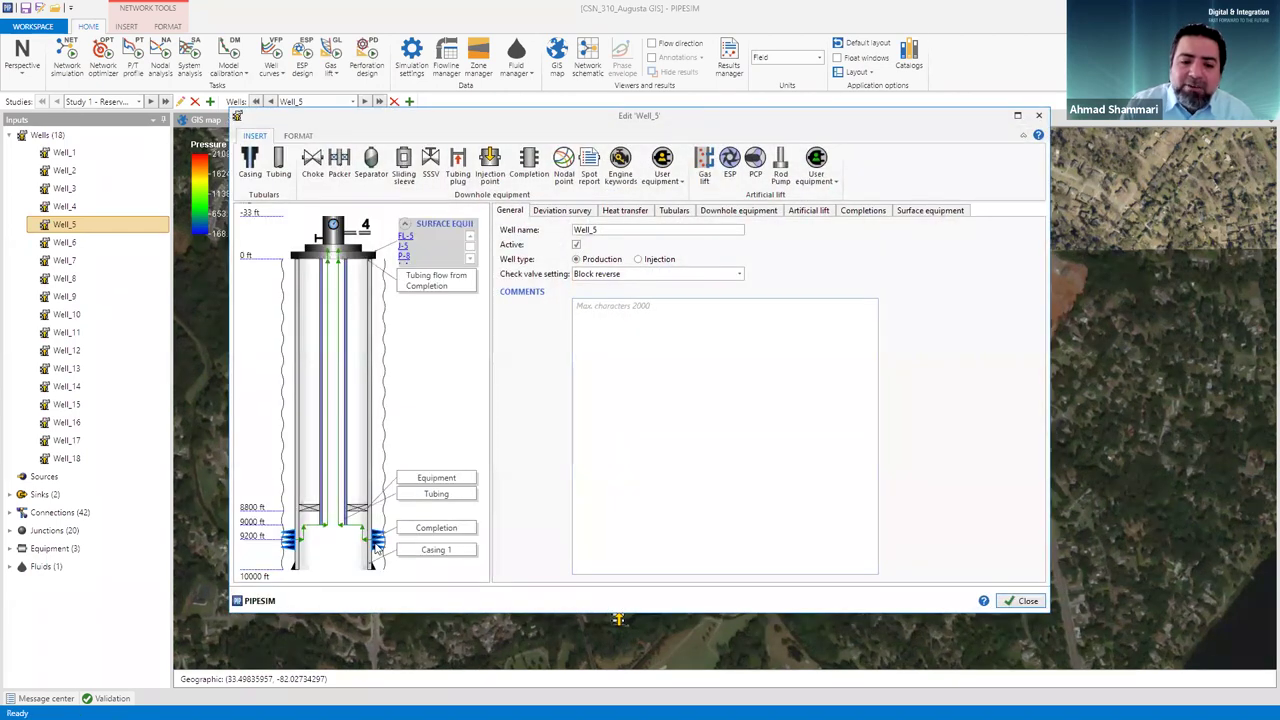
pyautogui.click(1024, 601)
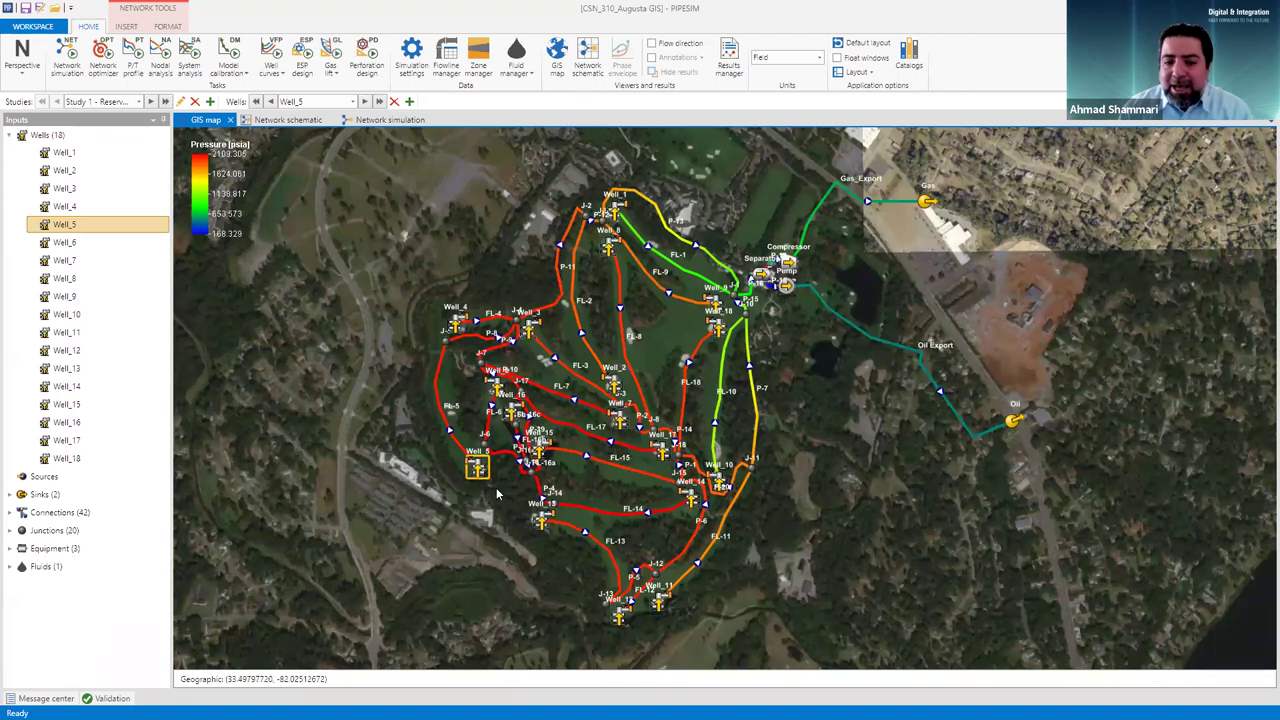
# - Review the network simulation's profile results for the Well_3 branch as grid and plot, and view the network schematic
pyautogui.click(621, 618)
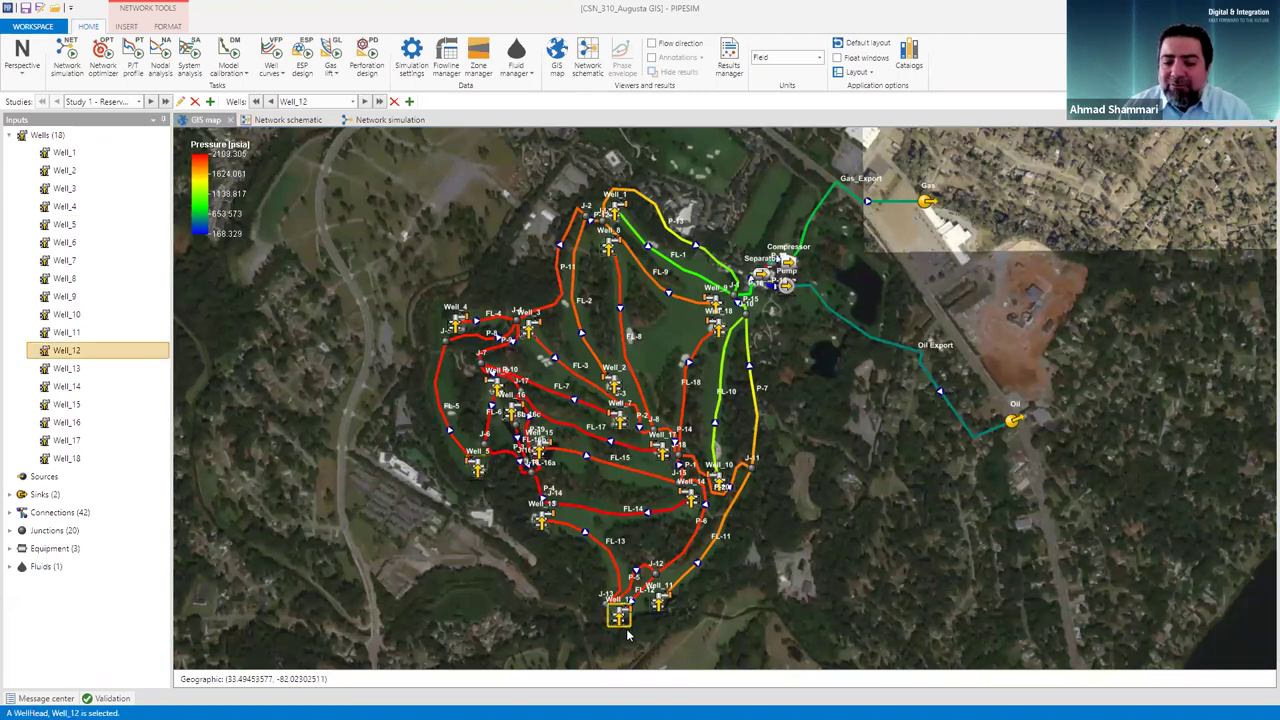
pyautogui.click(360, 120)
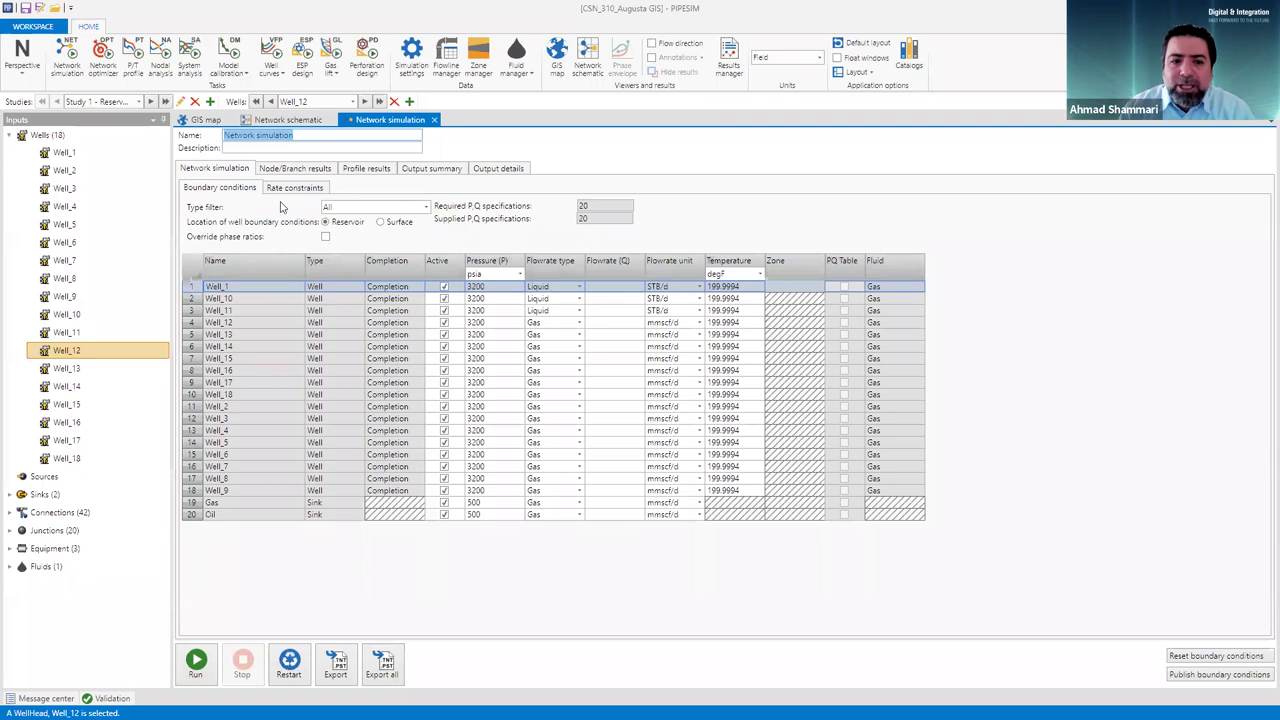
pyautogui.click(364, 170)
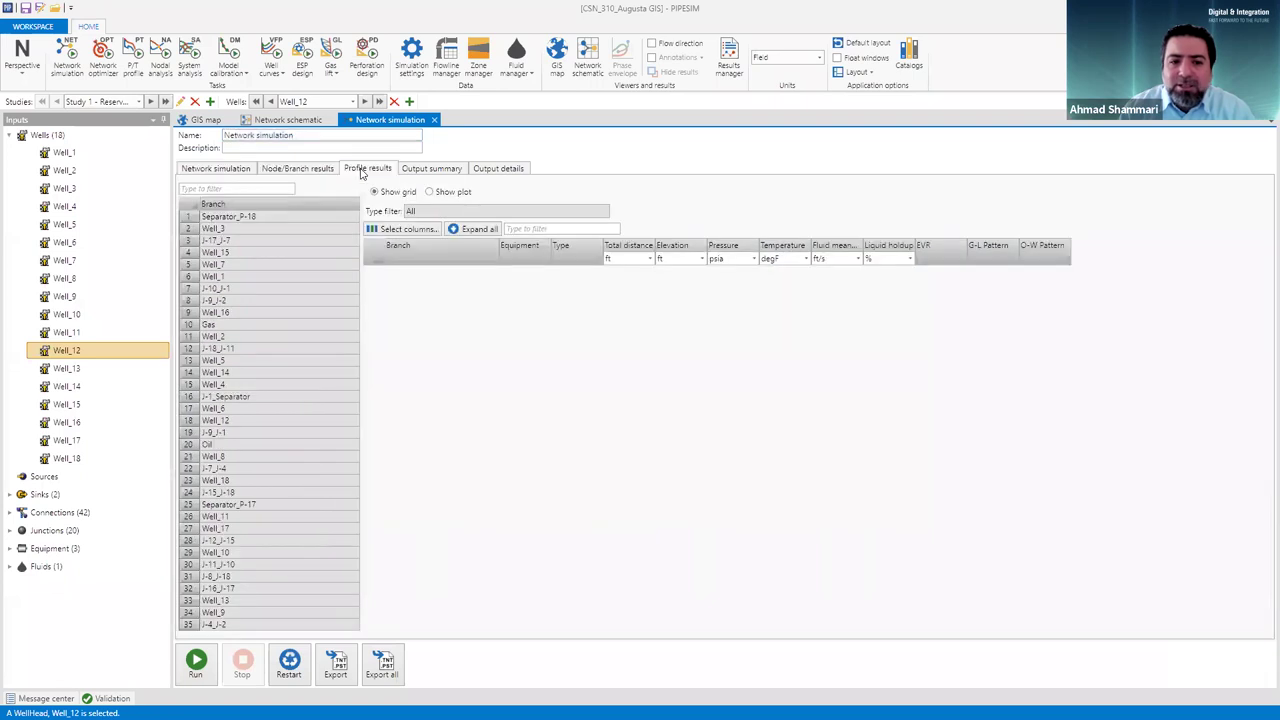
pyautogui.click(193, 230)
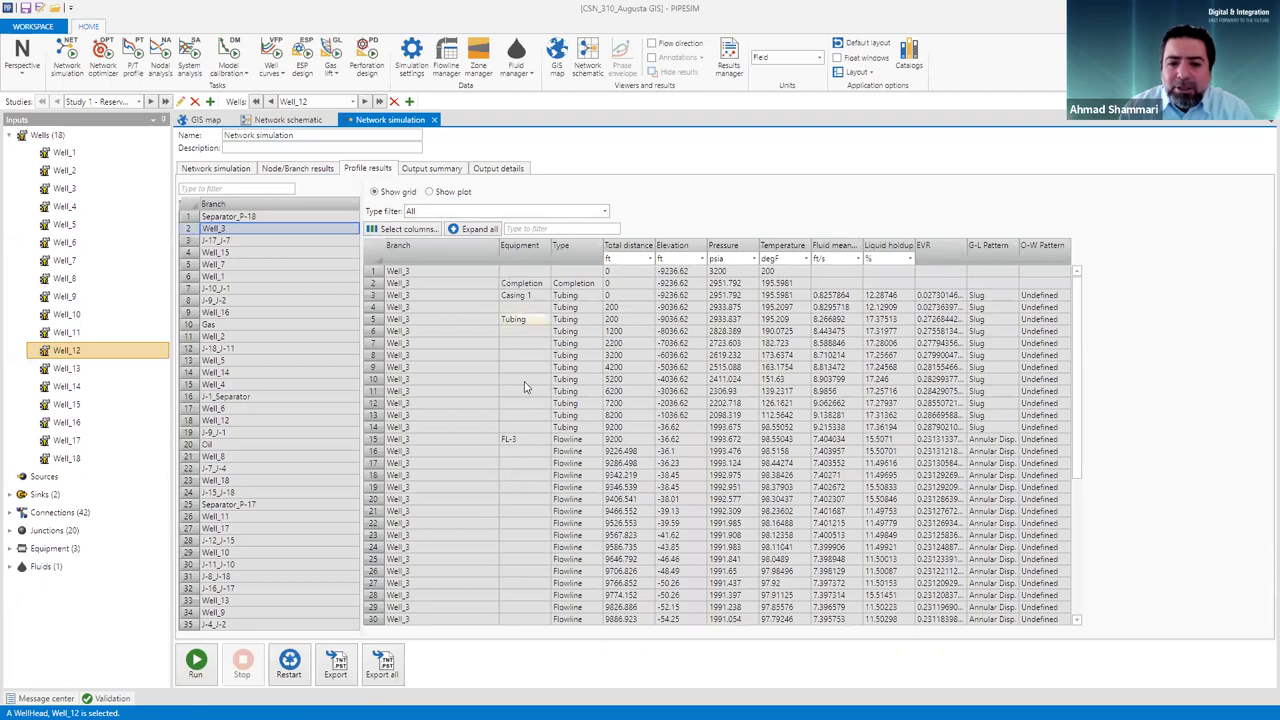
pyautogui.click(429, 191)
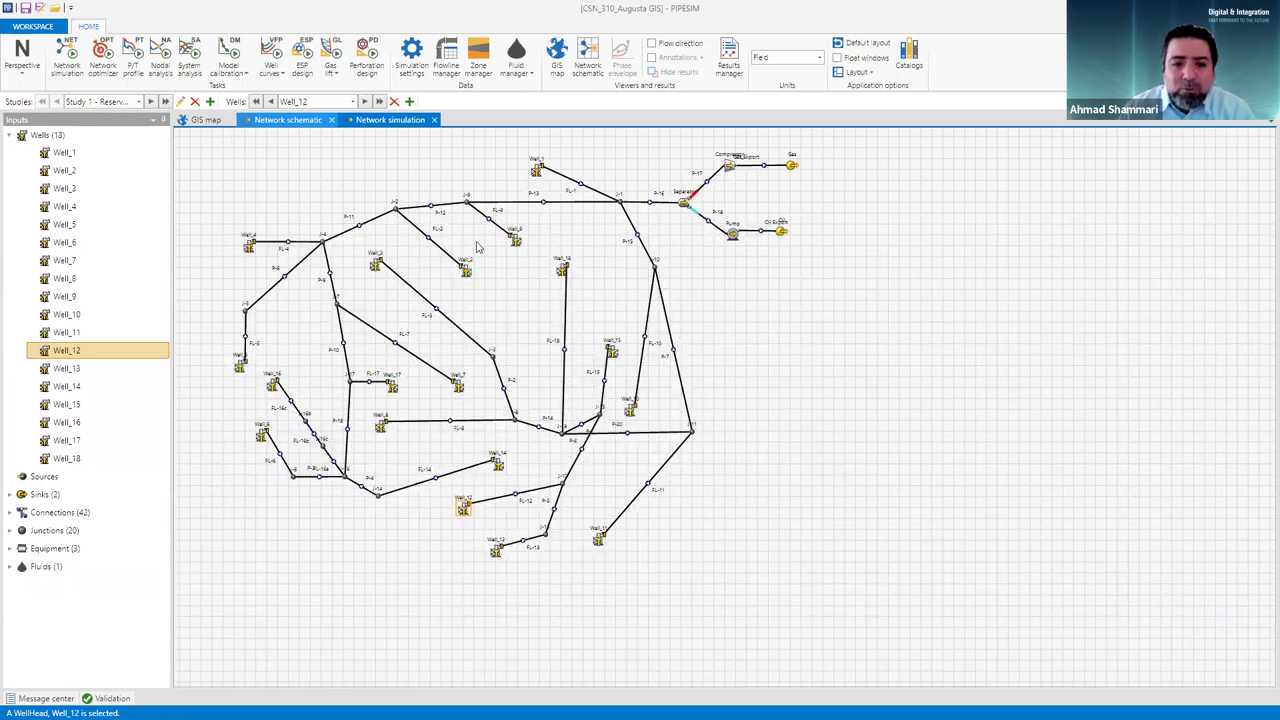
pyautogui.click(350, 260)
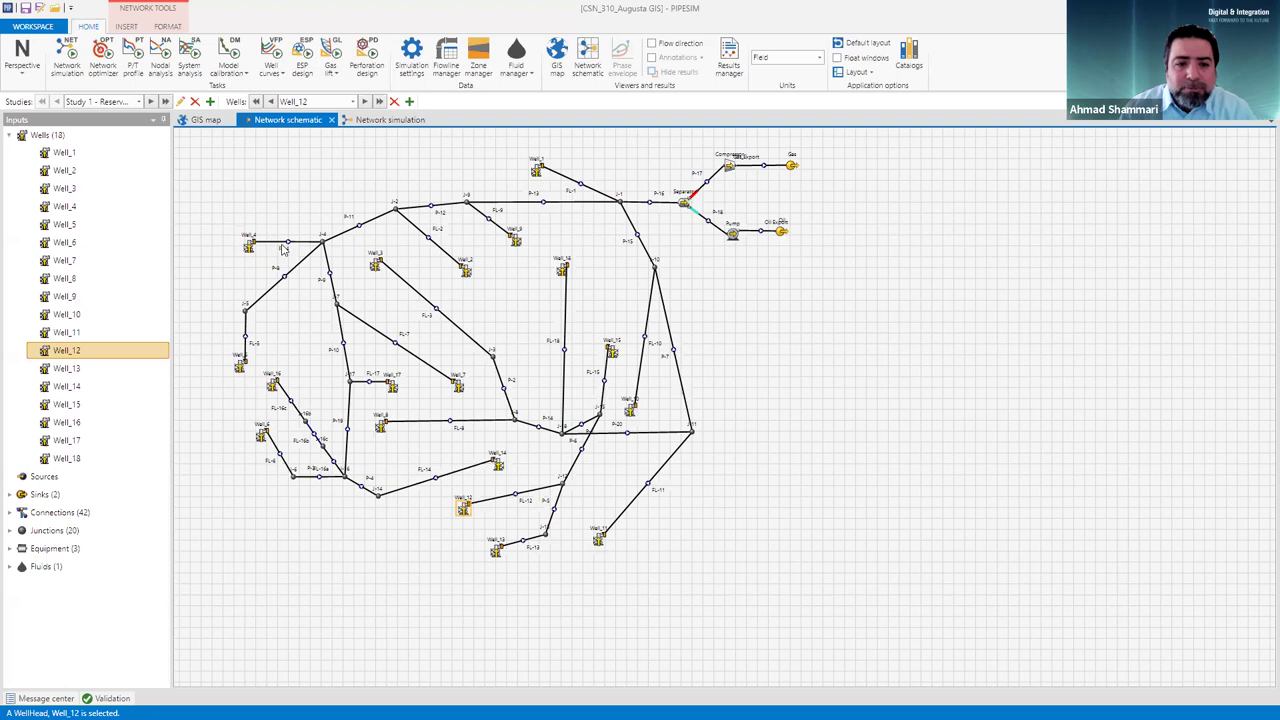
# - Select flowline FL-4 on the network schematic, sort the profile result branches by name and plot the Well_4 pressure profile
pyautogui.click(321, 243)
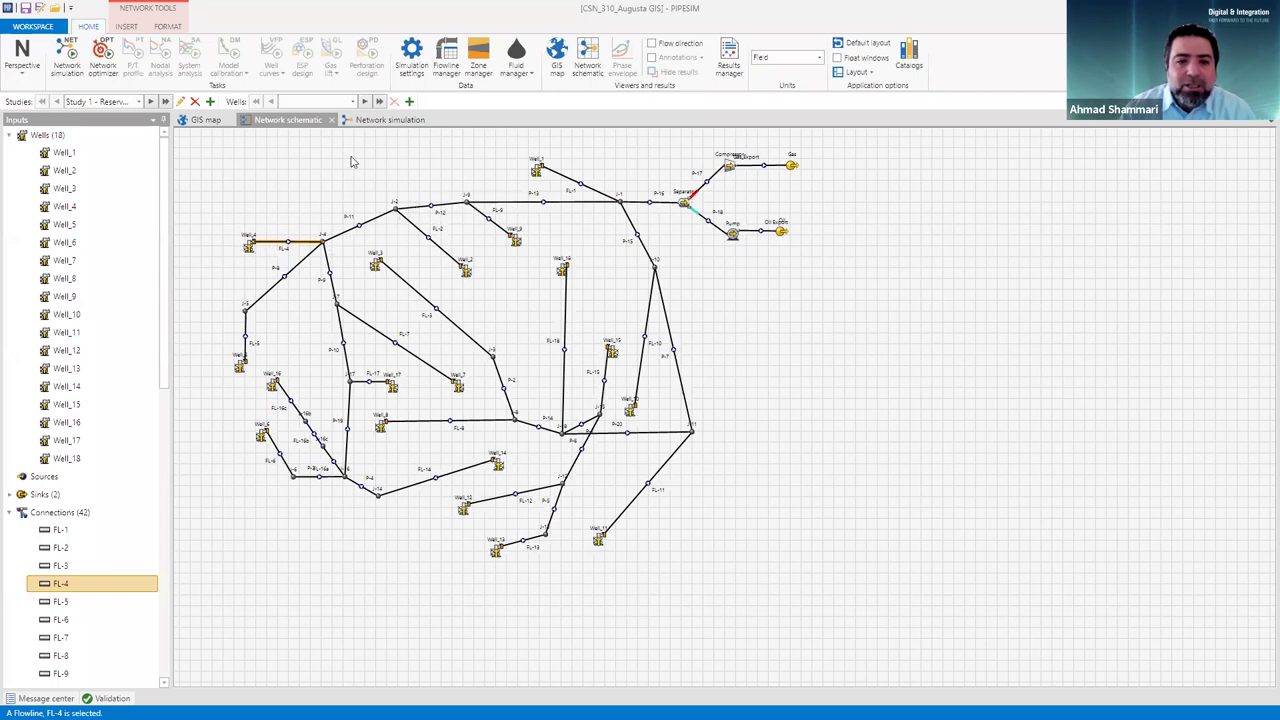
pyautogui.click(378, 121)
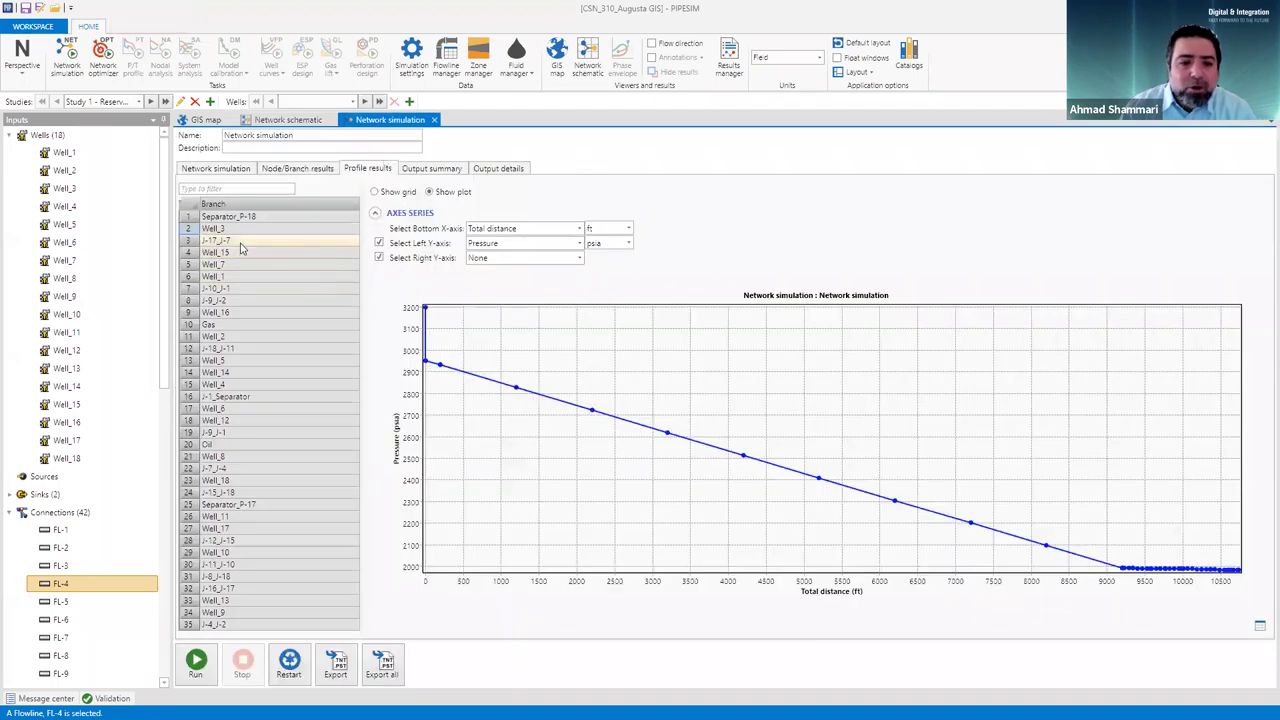
pyautogui.click(247, 205)
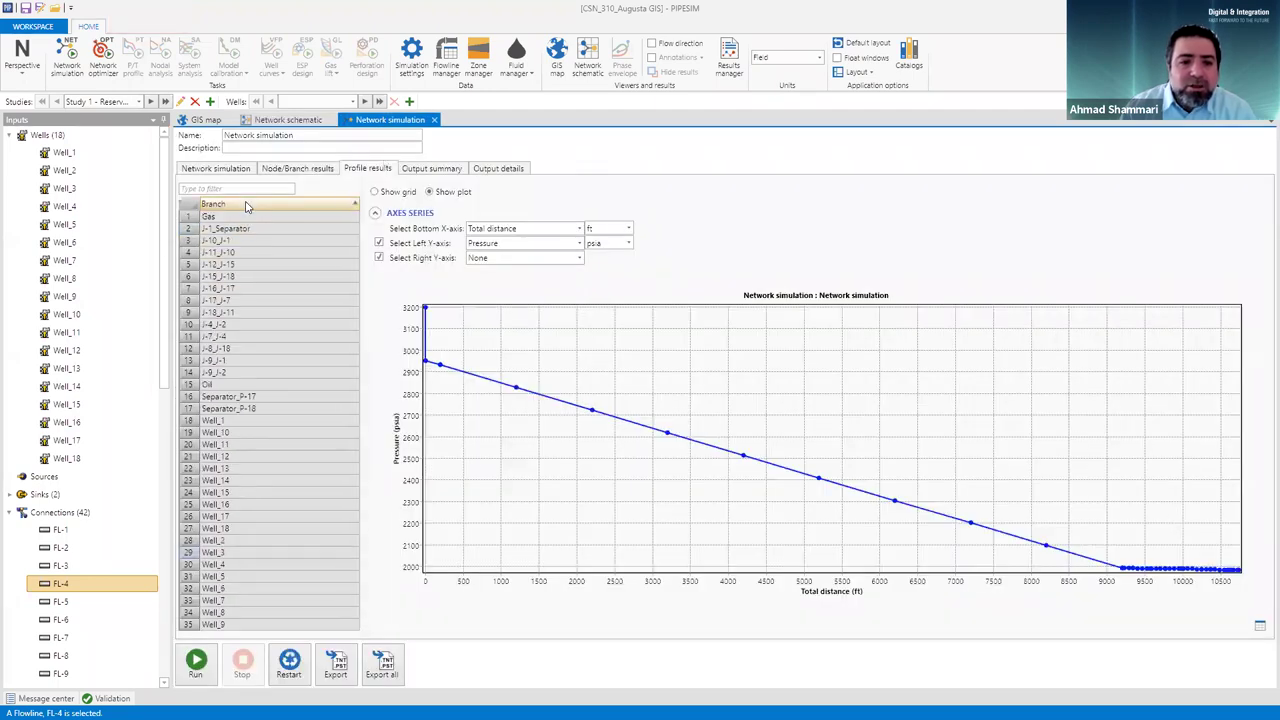
pyautogui.click(263, 566)
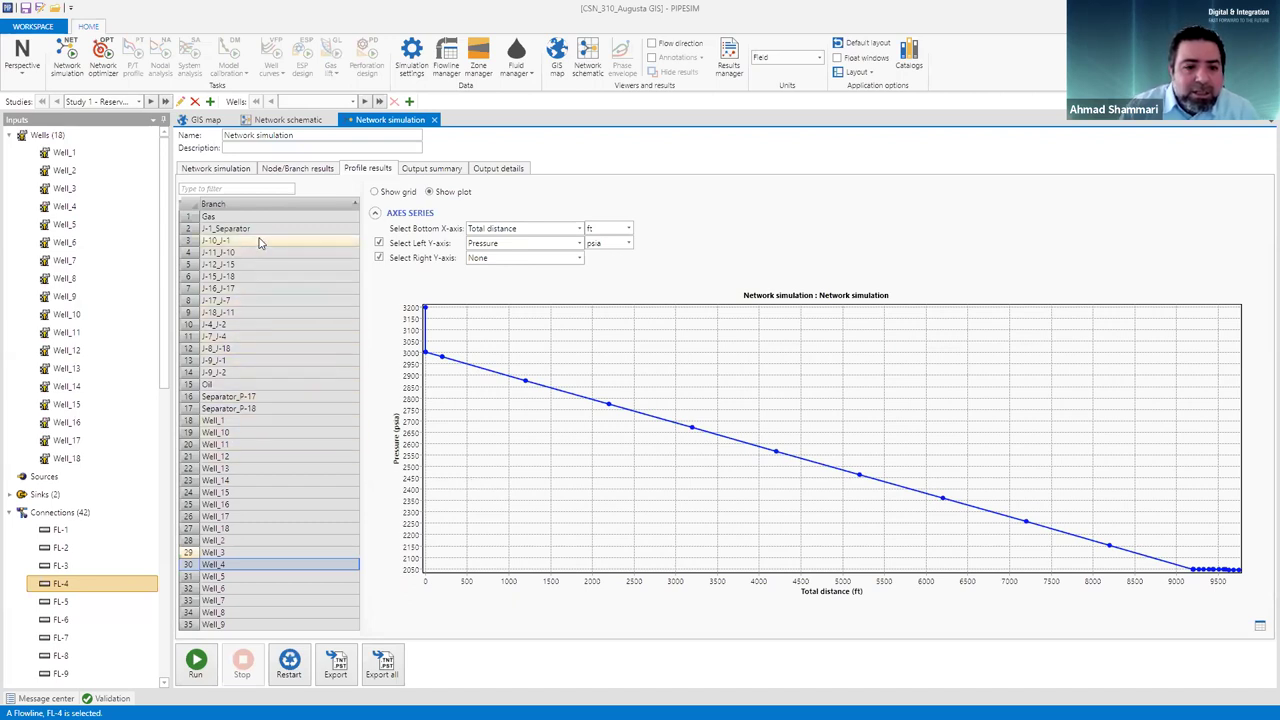
# - Check the route downstream of Well_4 on the network schematic and add branch J-4_J-2 to the profile plot
pyautogui.click(277, 120)
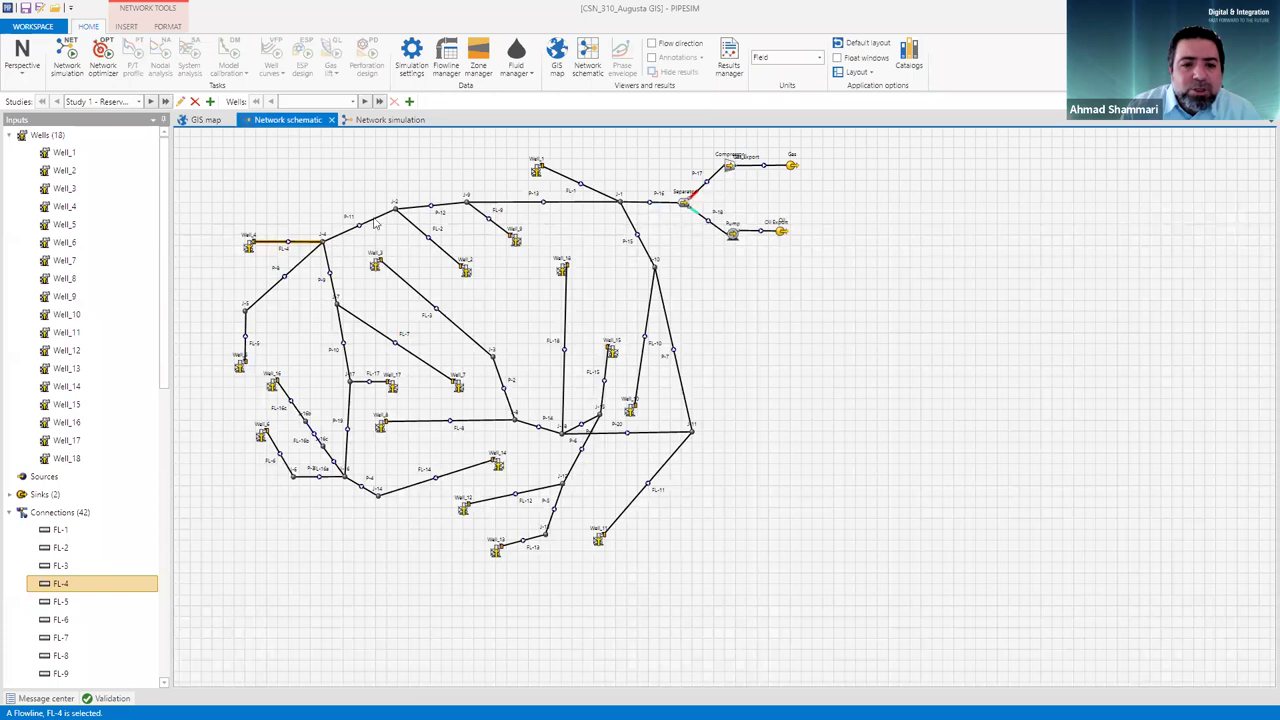
pyautogui.click(363, 122)
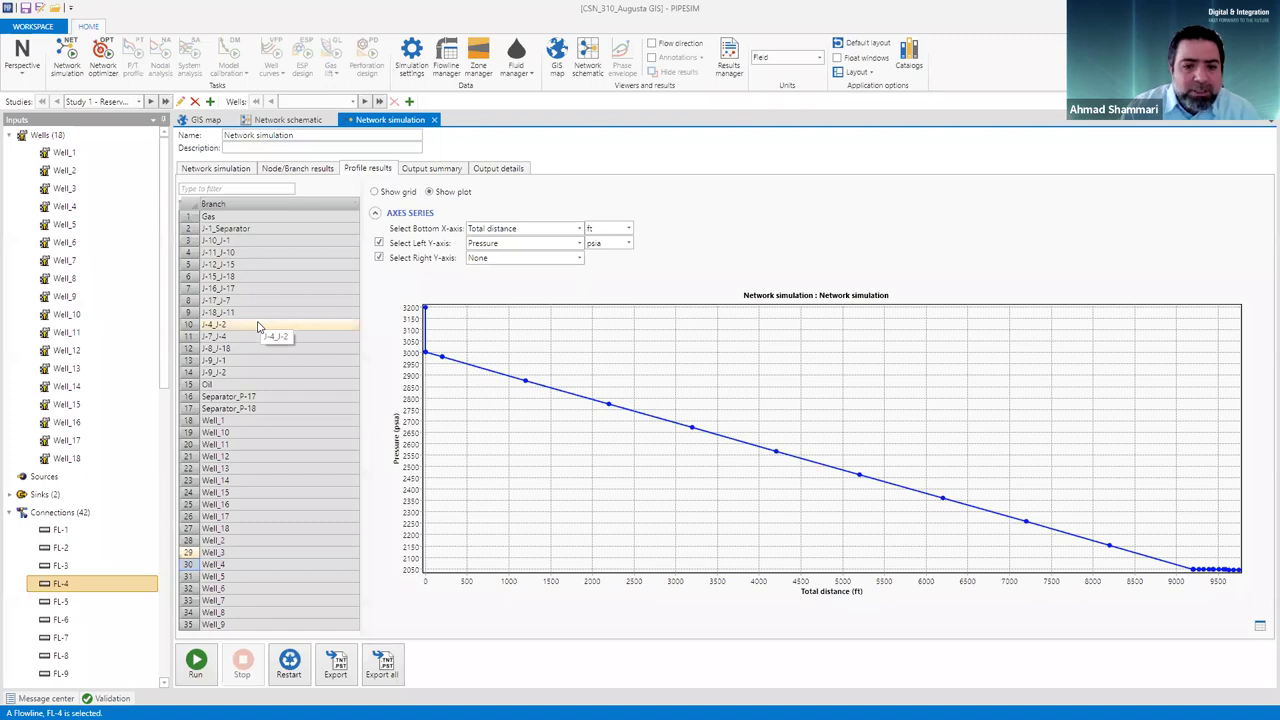
pyautogui.click(257, 327)
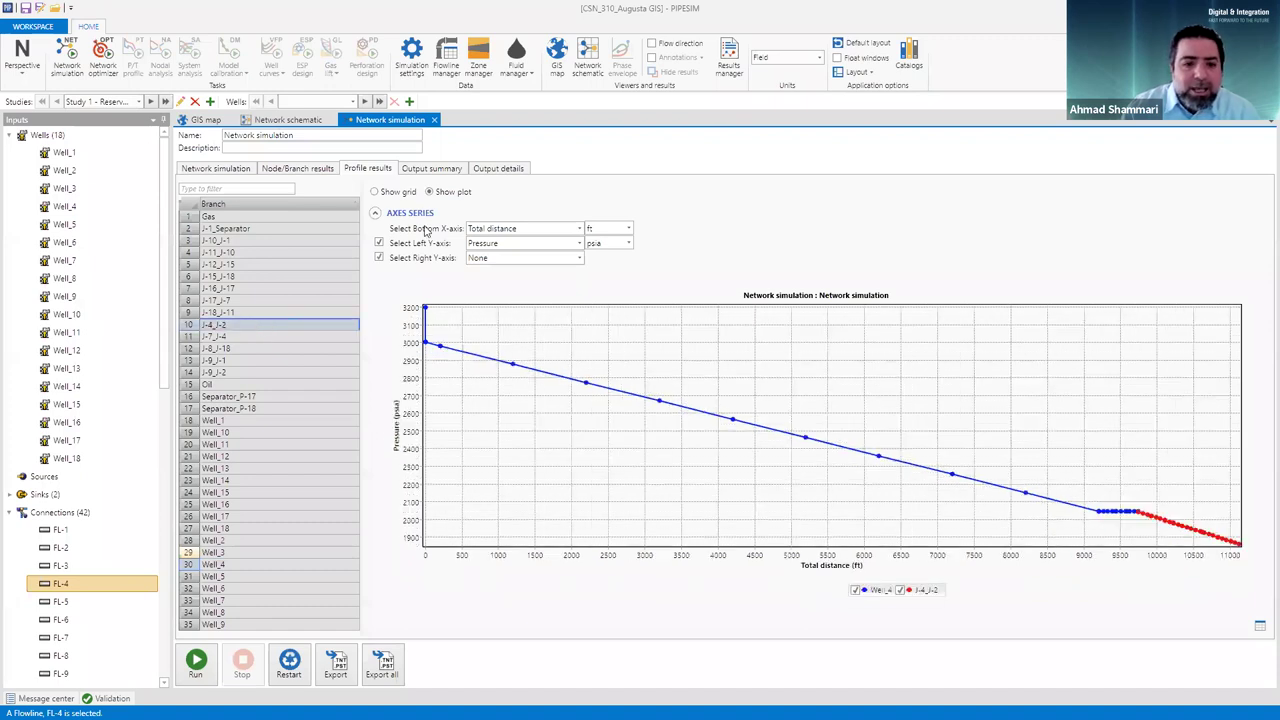
# - Follow the flow path on the network schematic and add branches J-9_J-2 and J-9_J-1 to the profile plot
pyautogui.click(310, 120)
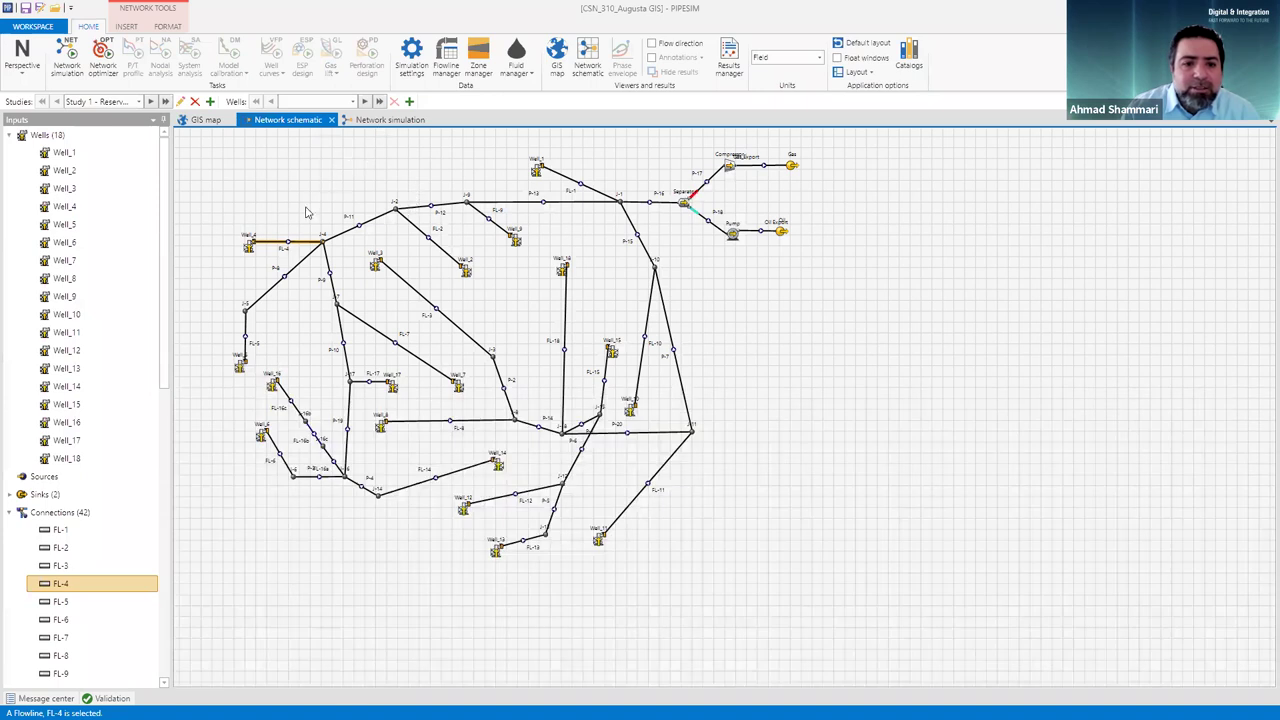
pyautogui.hotkey('ctrl', 'Tab')
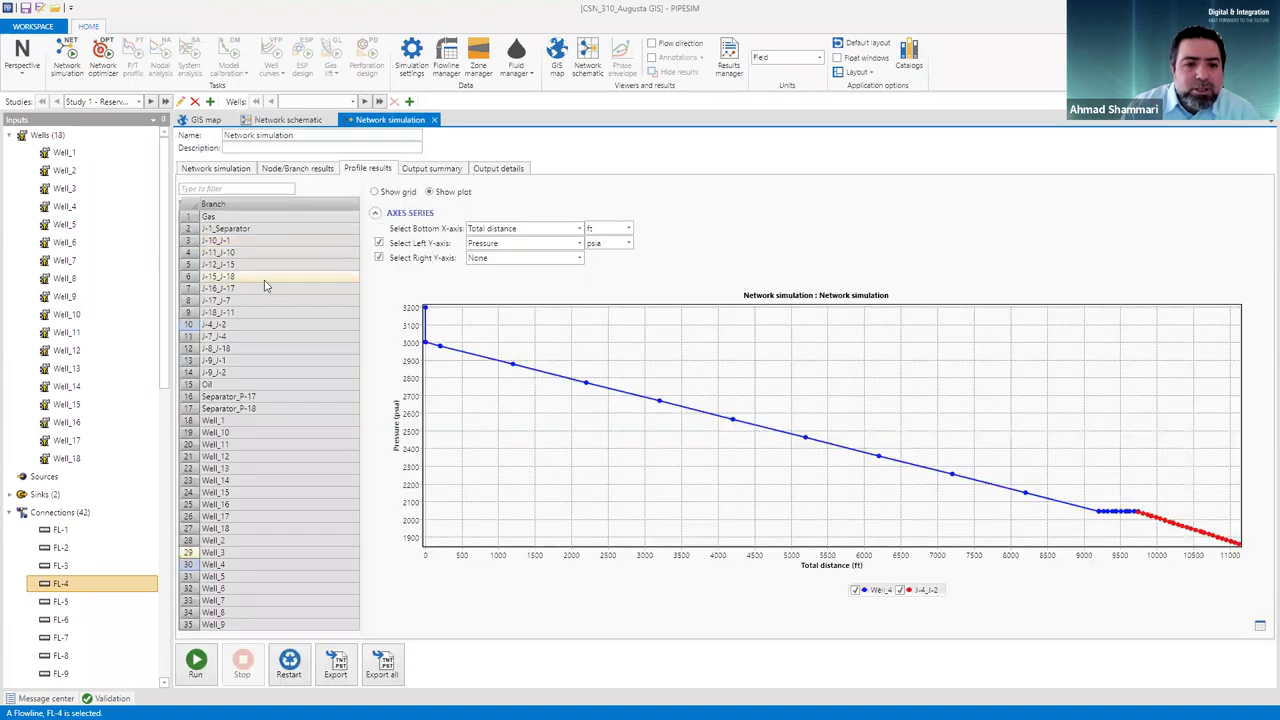
pyautogui.keyDown('ctrl'); pyautogui.click(253, 372); pyautogui.keyUp('ctrl')
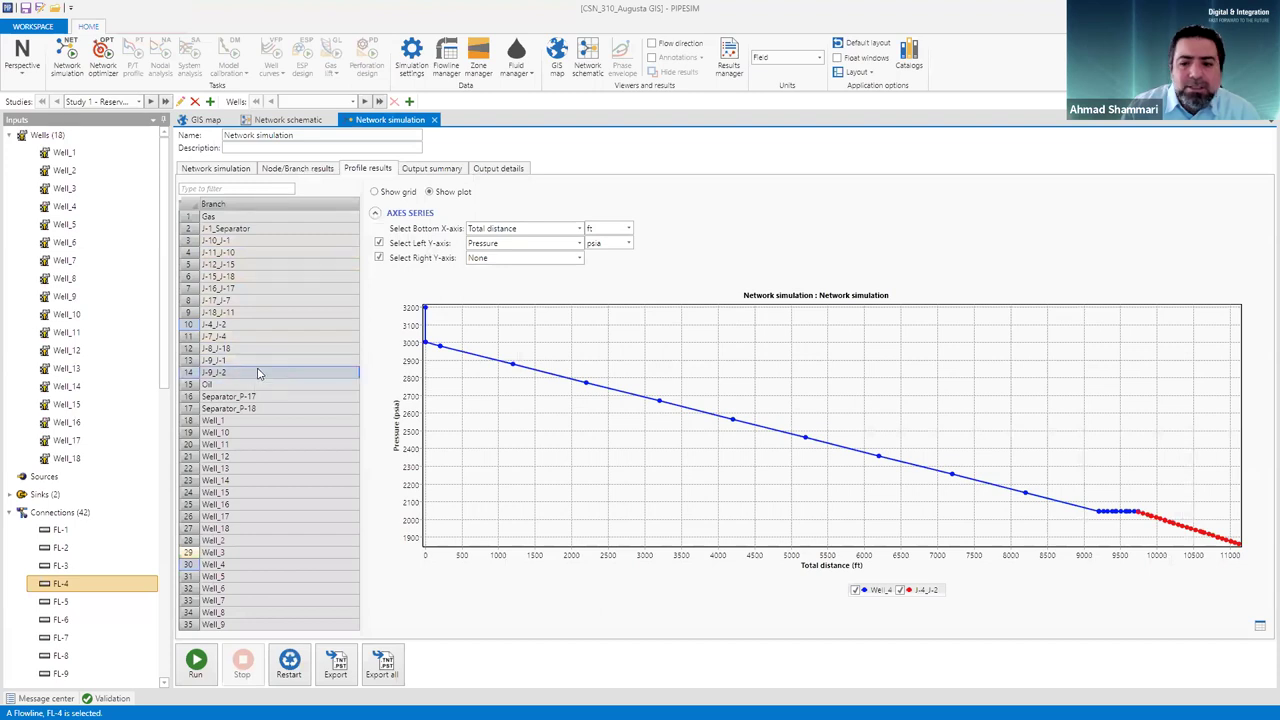
pyautogui.click(290, 120)
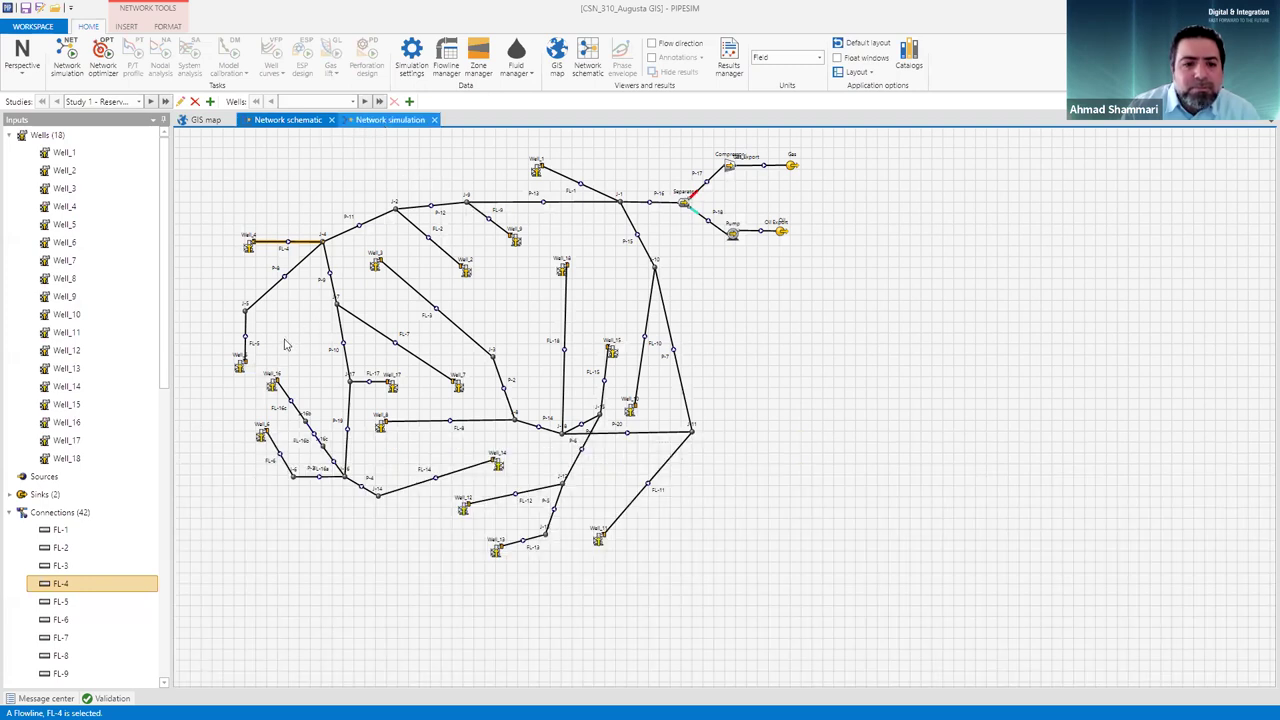
pyautogui.hotkey('ctrl', 'Tab')
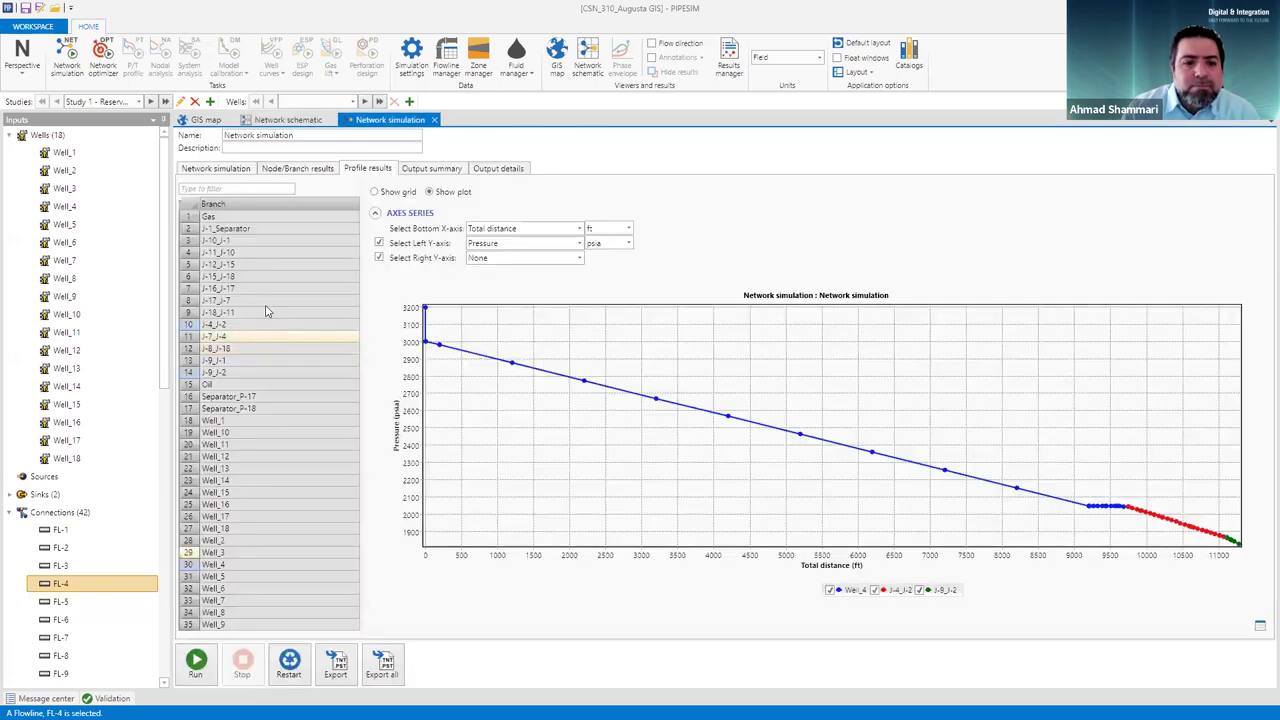
pyautogui.keyDown('ctrl'); pyautogui.click(266, 360); pyautogui.keyUp('ctrl')
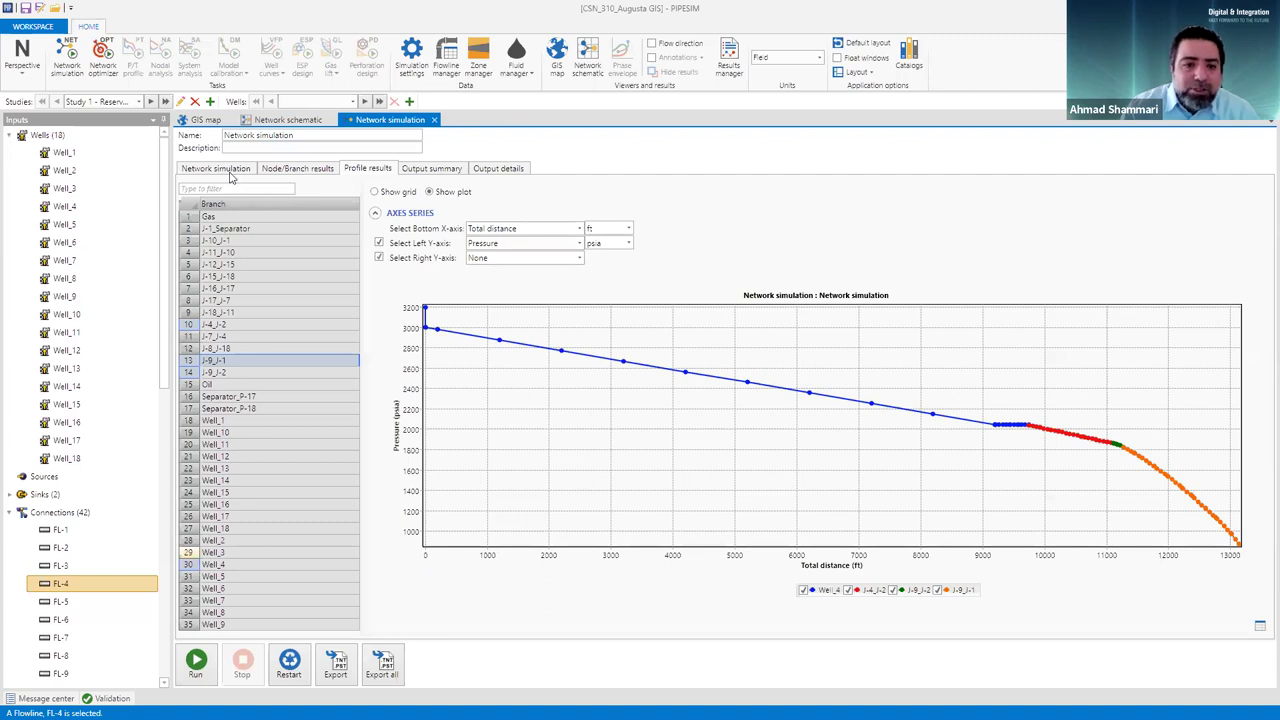
# - Check the network schematic again and add the Well_5 branch to the pressure profile plot
pyautogui.click(266, 120)
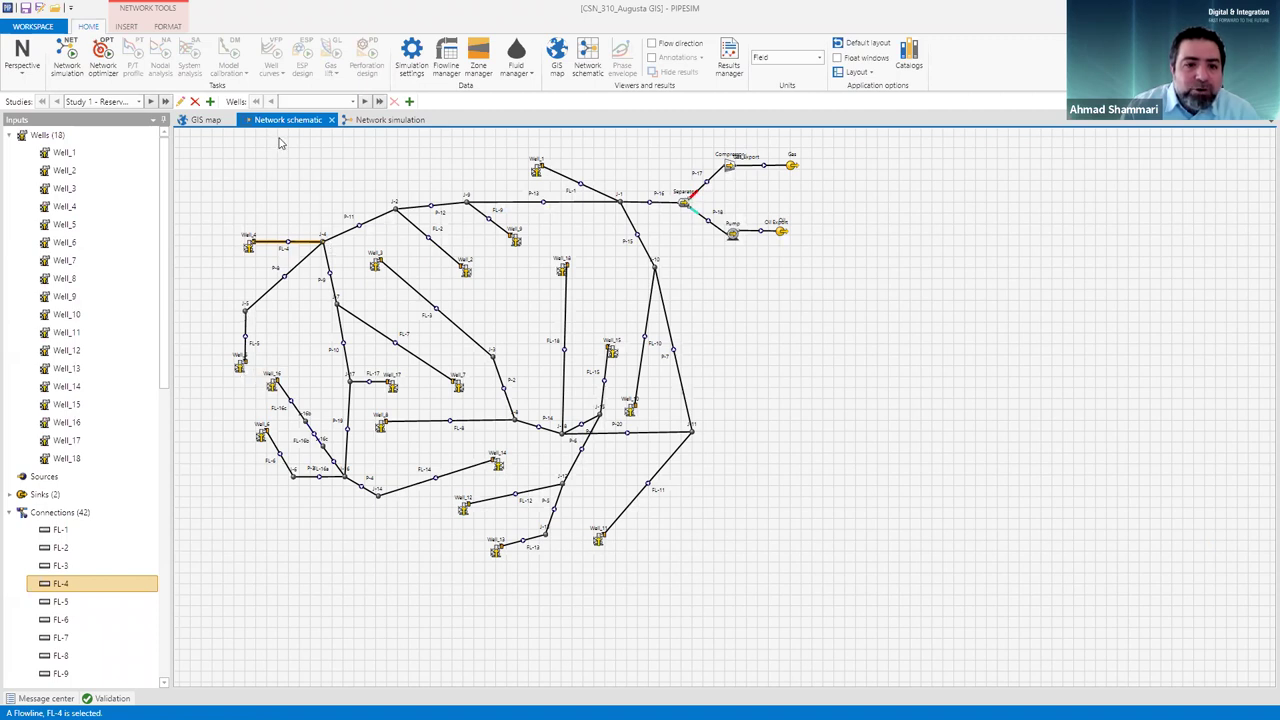
pyautogui.click(373, 121)
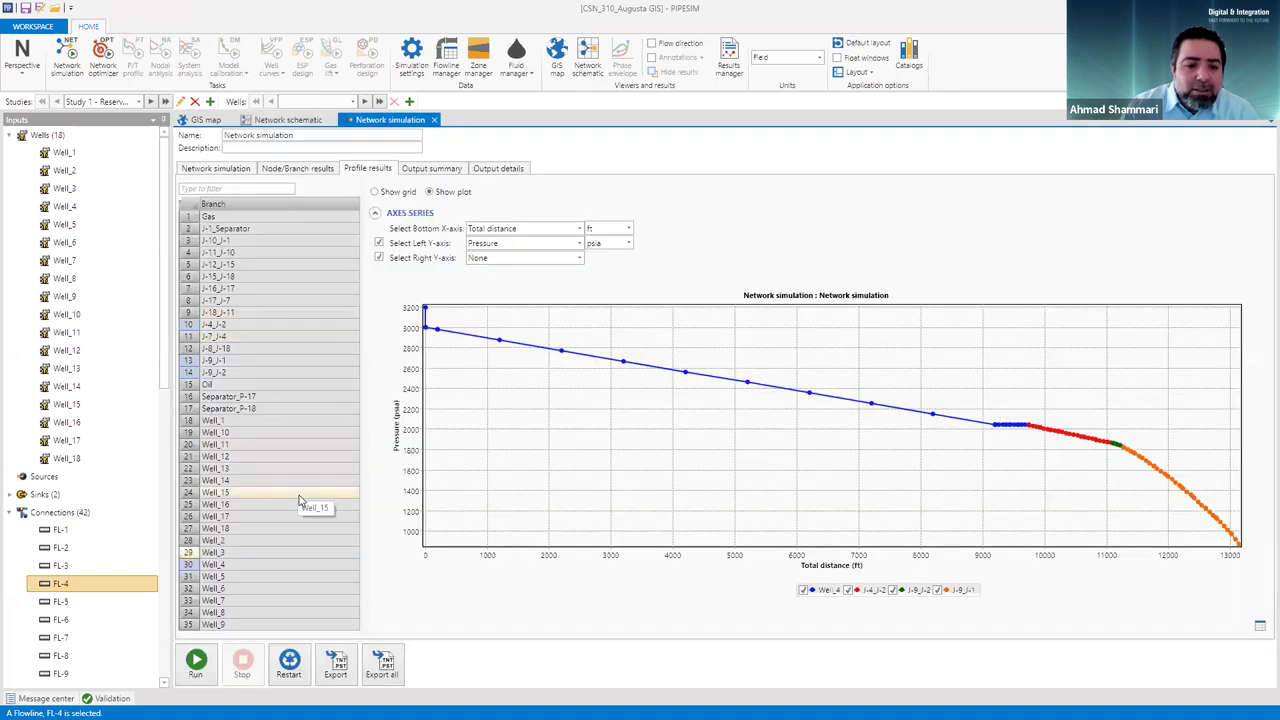
pyautogui.click(261, 580)
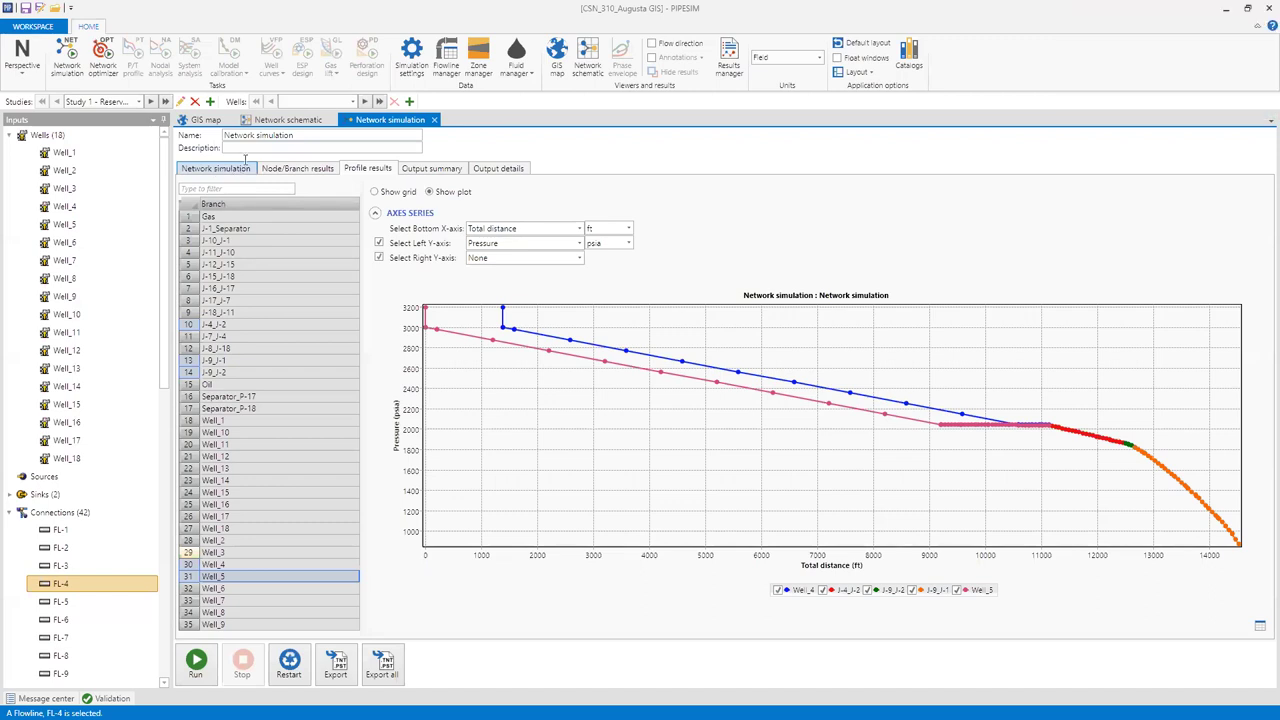
# - Go to the GIS map, turn off the result gradients and select flowline FL-4
pyautogui.click(208, 120)
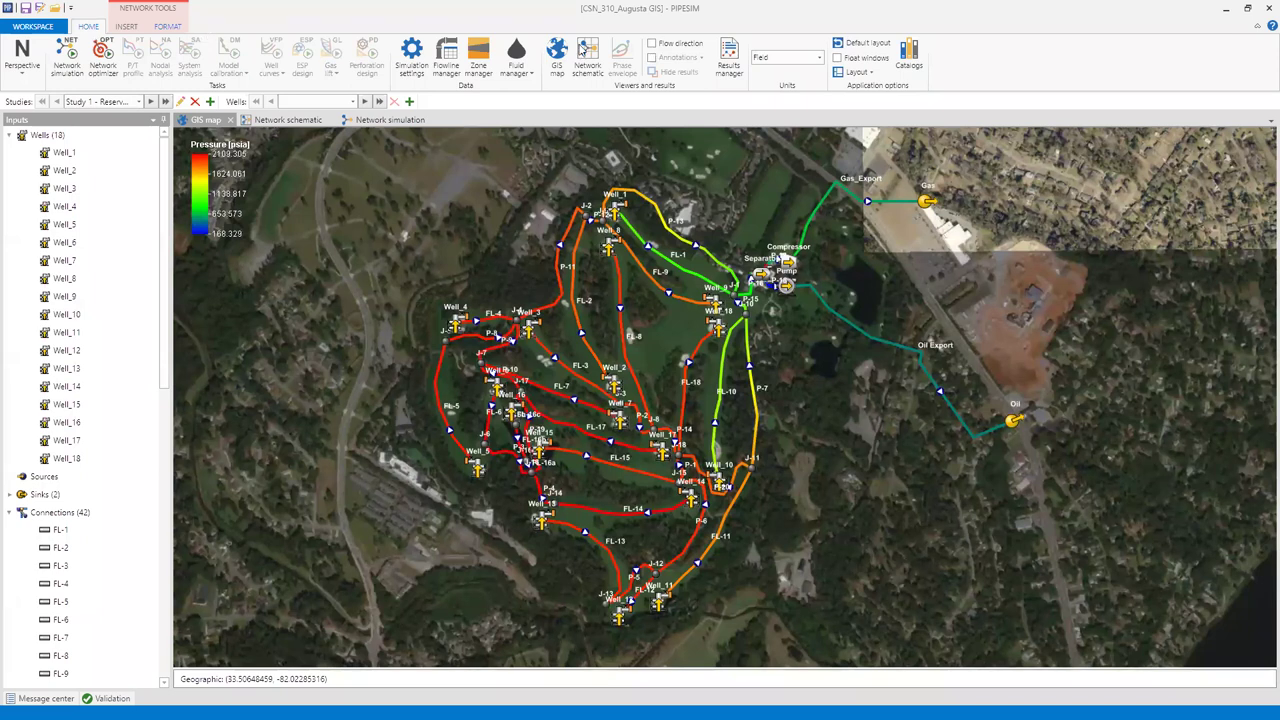
pyautogui.click(422, 142)
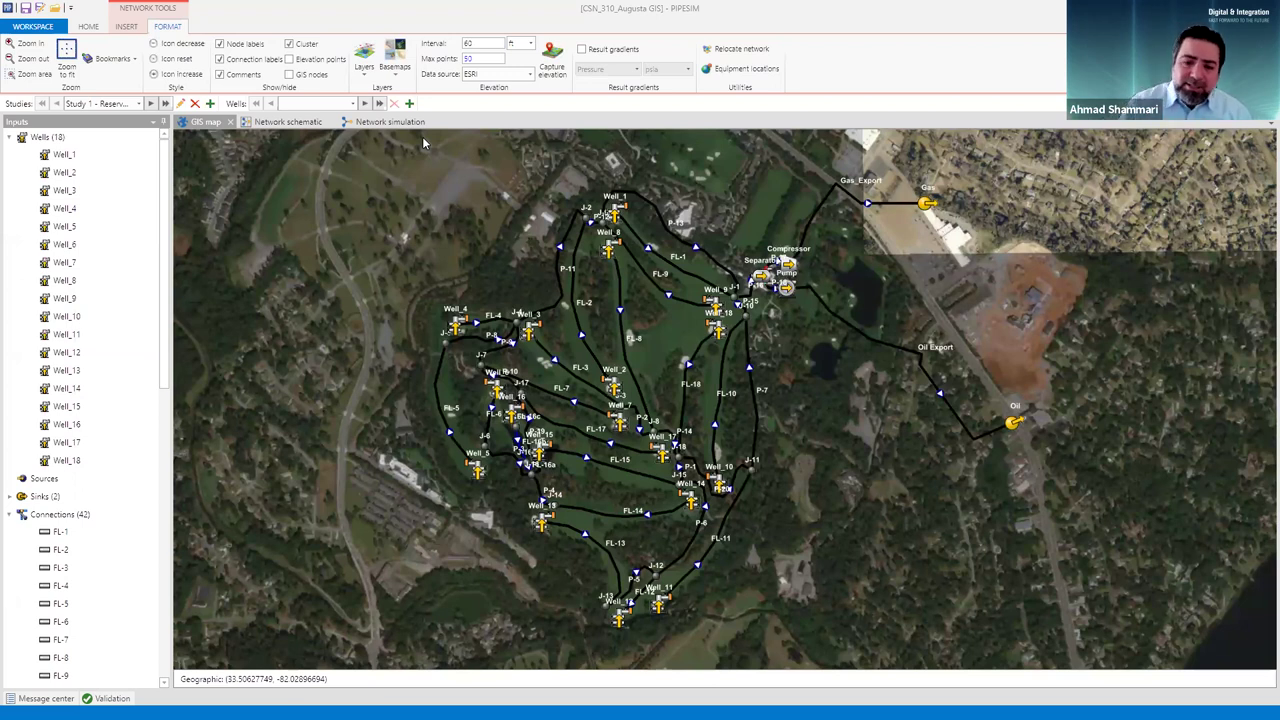
pyautogui.click(487, 323)
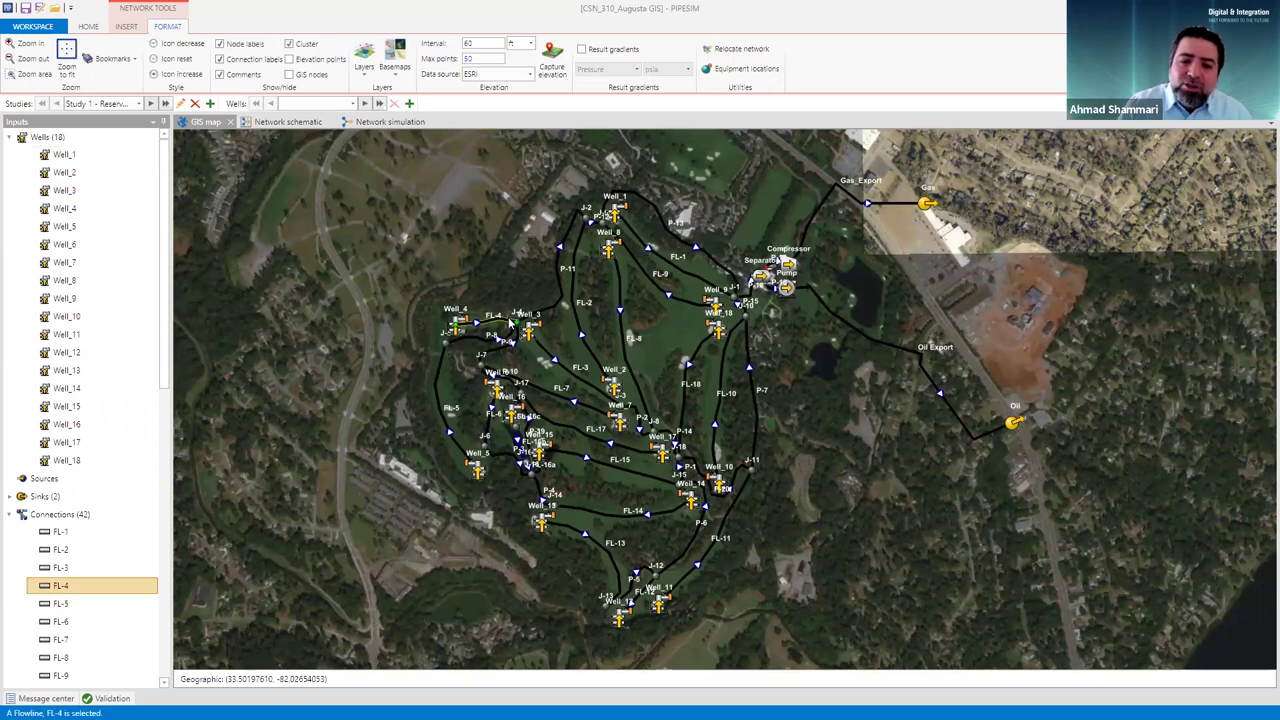
# - Examine flowline FL-4 and the surrounding wells and pipelines on the GIS map
pyautogui.scroll(1, 493, 330)
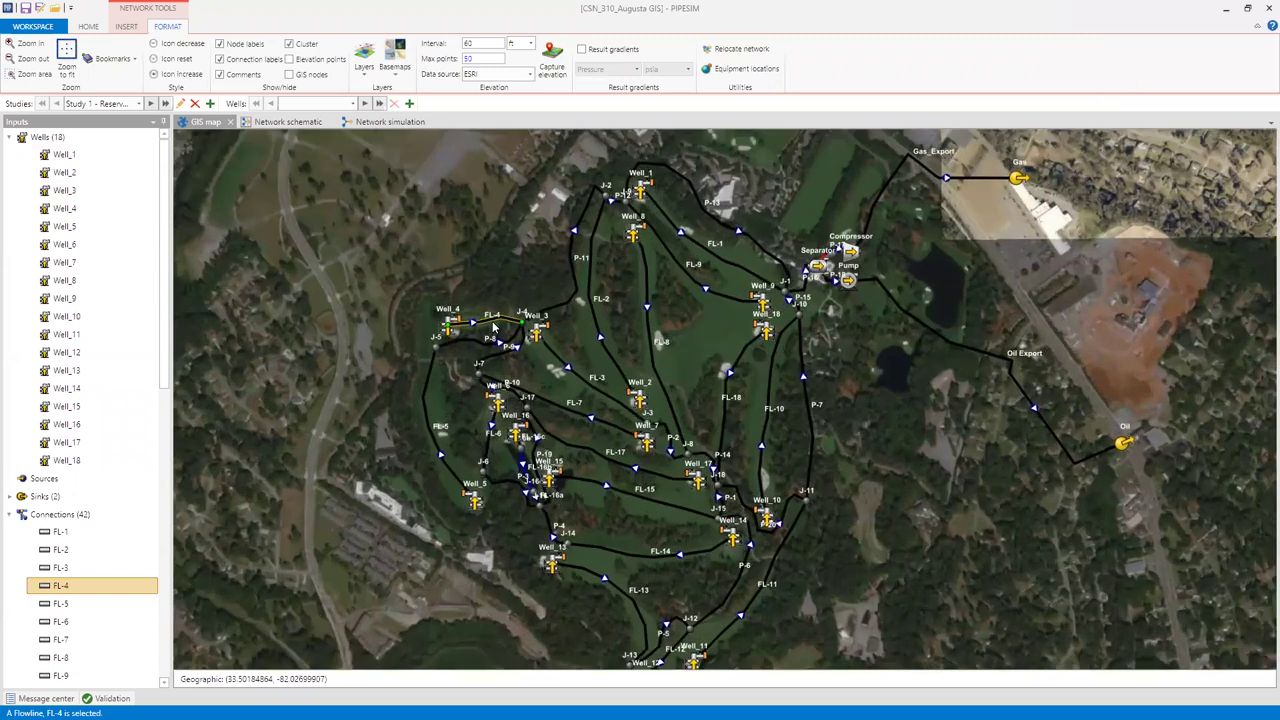
pyautogui.scroll(1, 493, 330)
pyautogui.scroll(1, 398, 335)
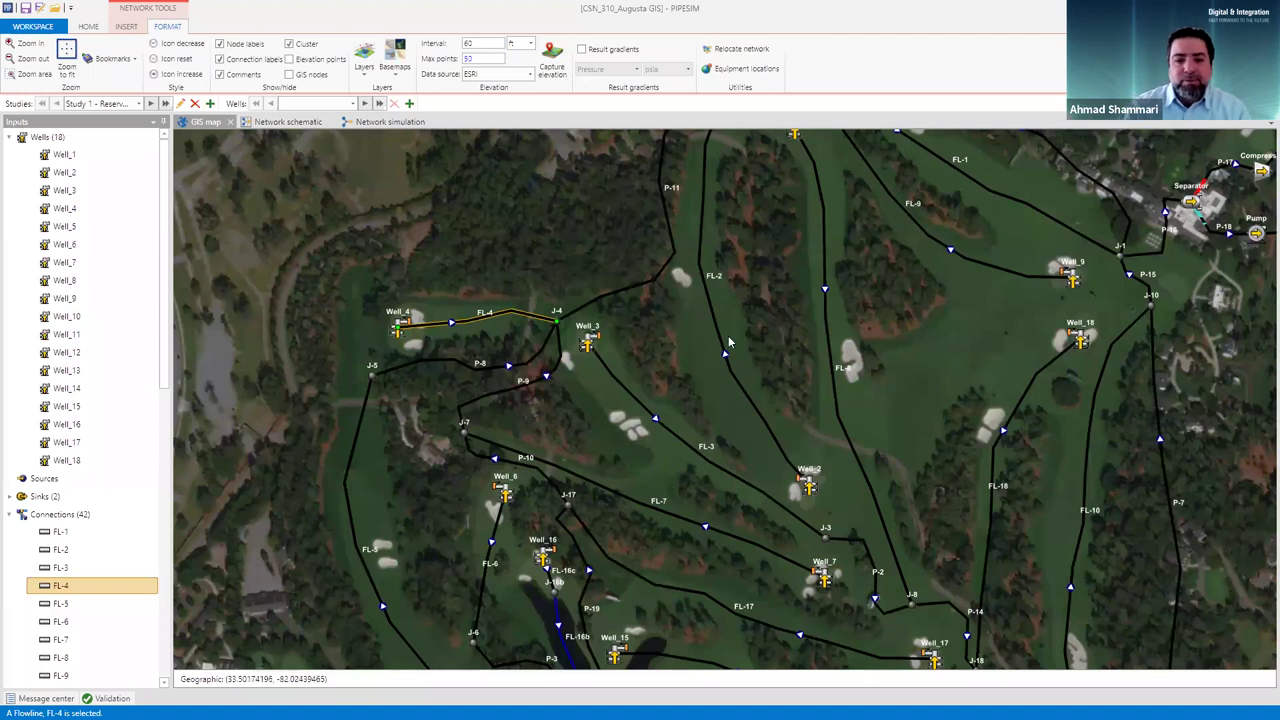
pyautogui.scroll(-3, 728, 335)
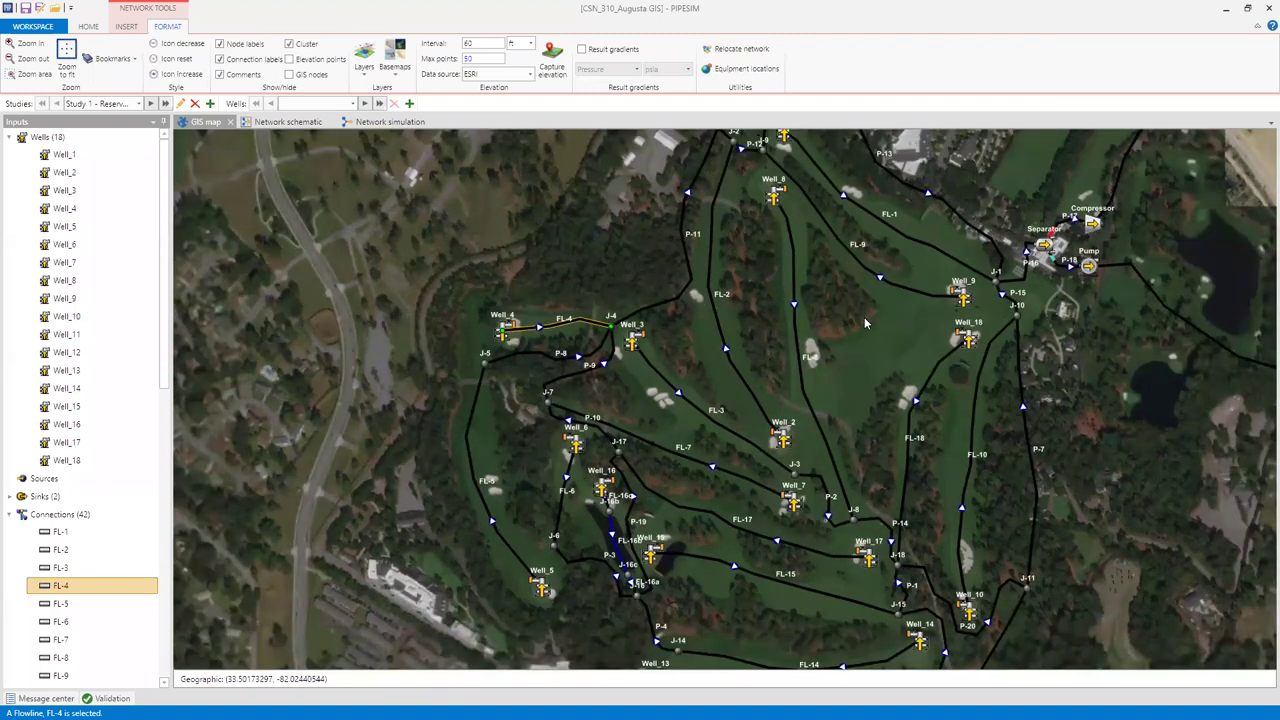
pyautogui.scroll(-2, 861, 325)
pyautogui.scroll(1, 785, 347)
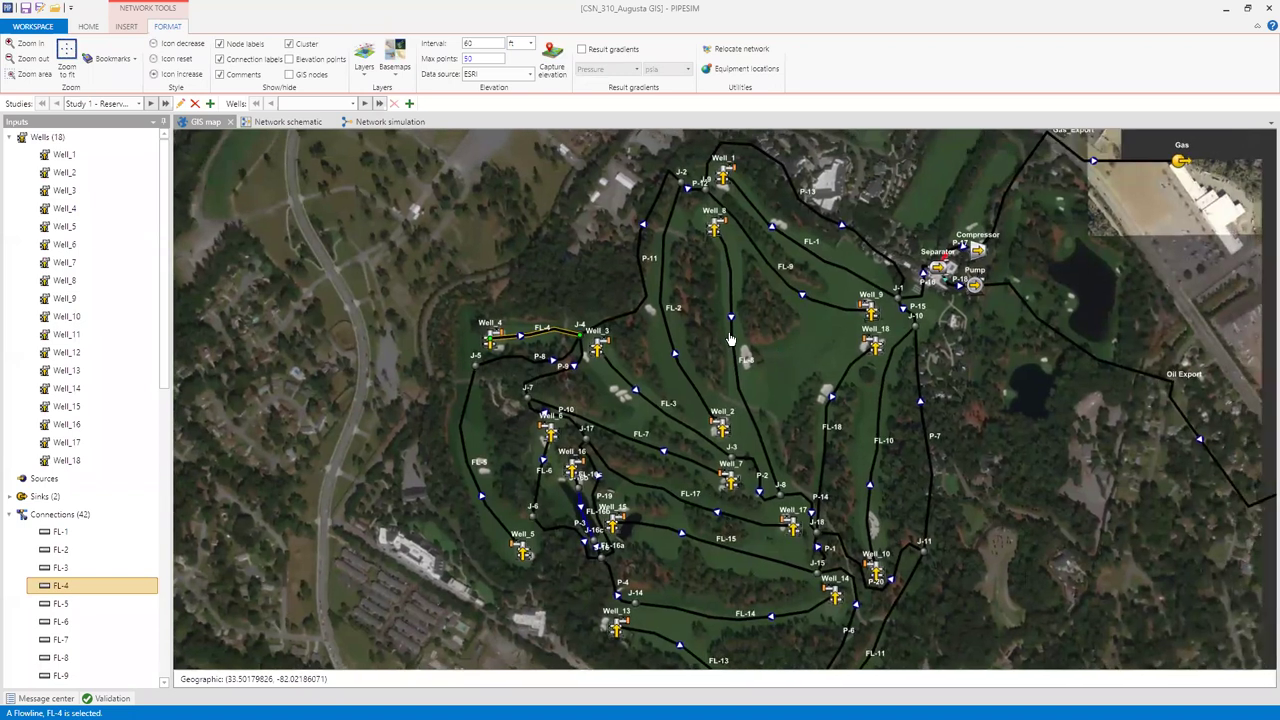
pyautogui.scroll(-1, 727, 338)
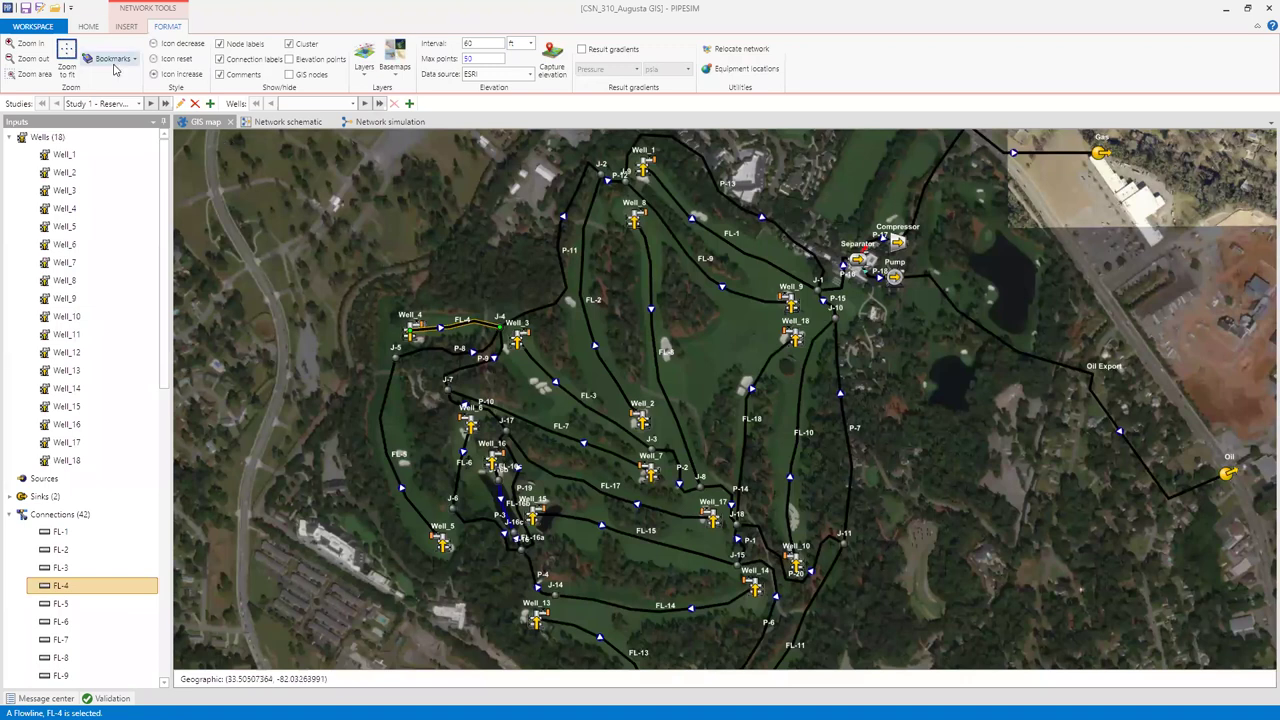
pyautogui.scroll(2, 115, 68)
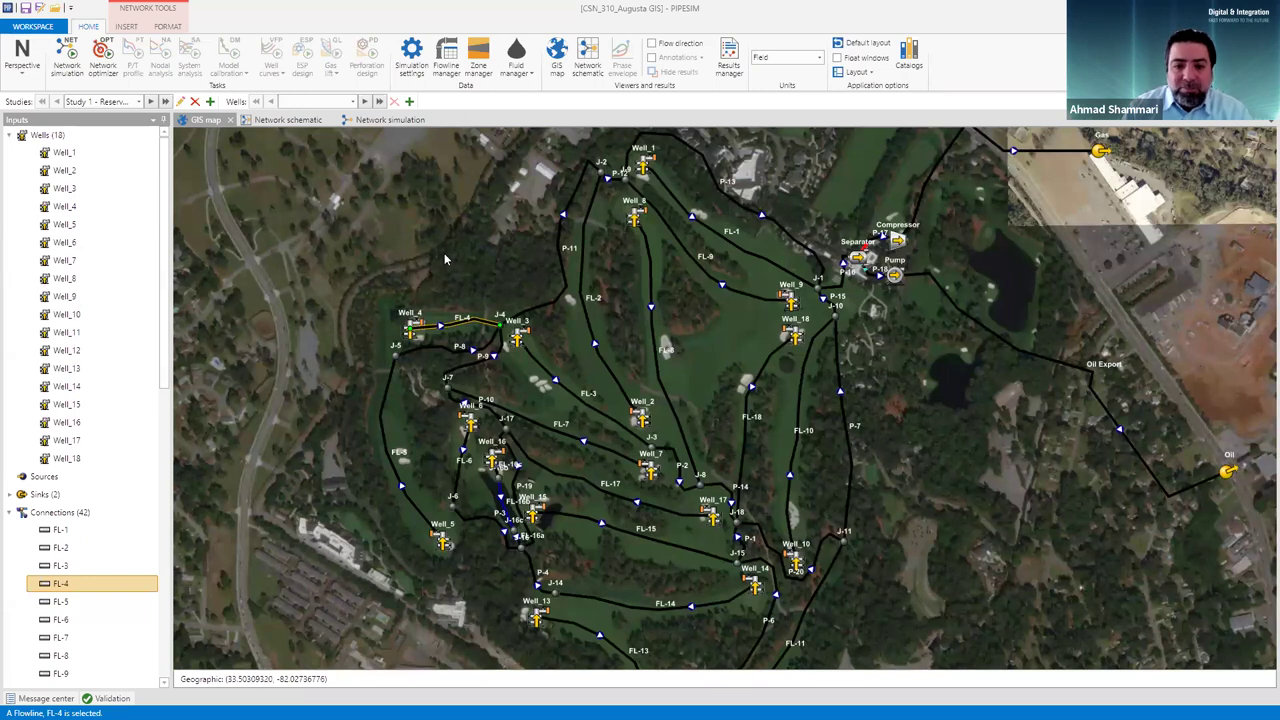
# - Start a network optimizer task that maximizes the liquid rate with choke bean size as the control variable
pyautogui.click(104, 66)
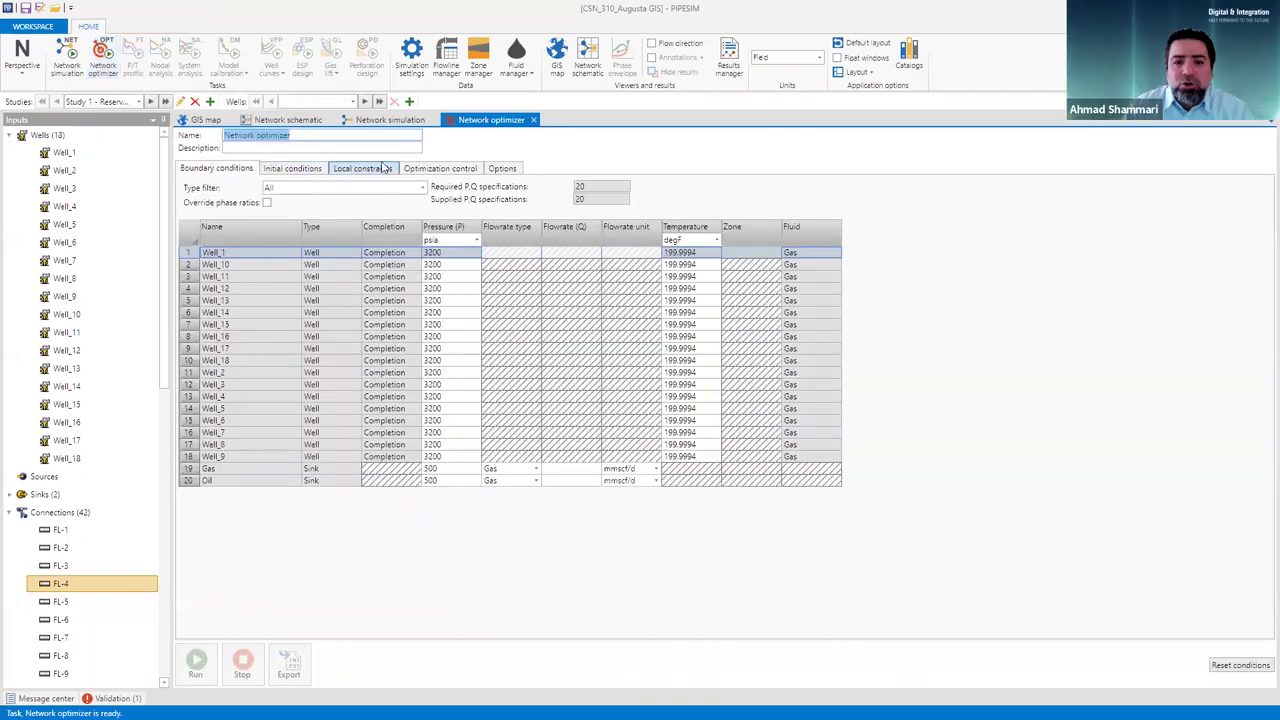
pyautogui.click(428, 171)
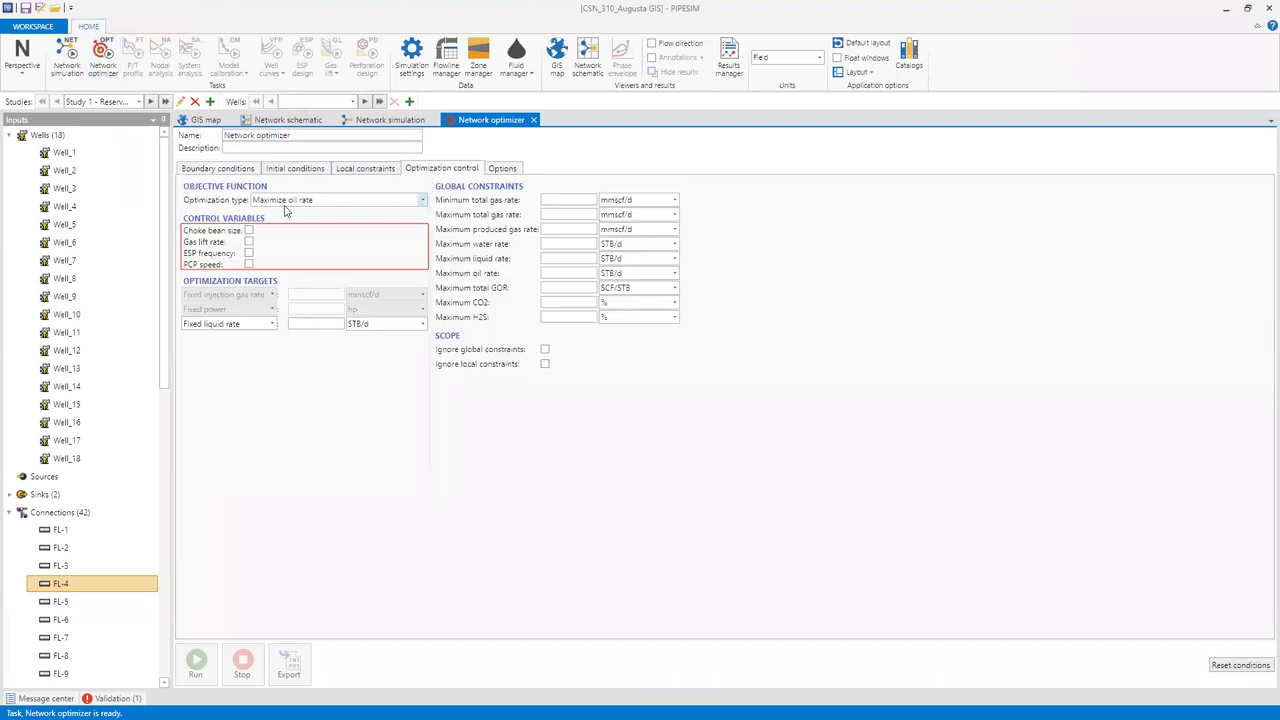
pyautogui.click(422, 200)
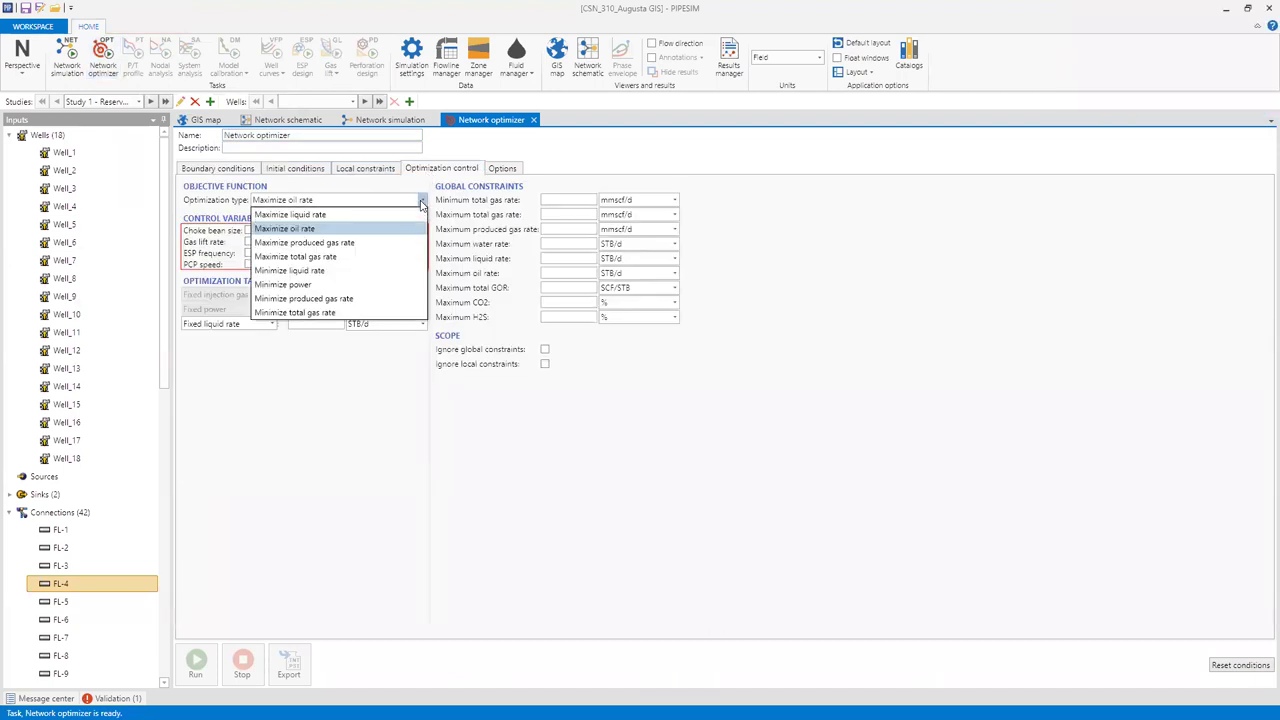
pyautogui.click(404, 215)
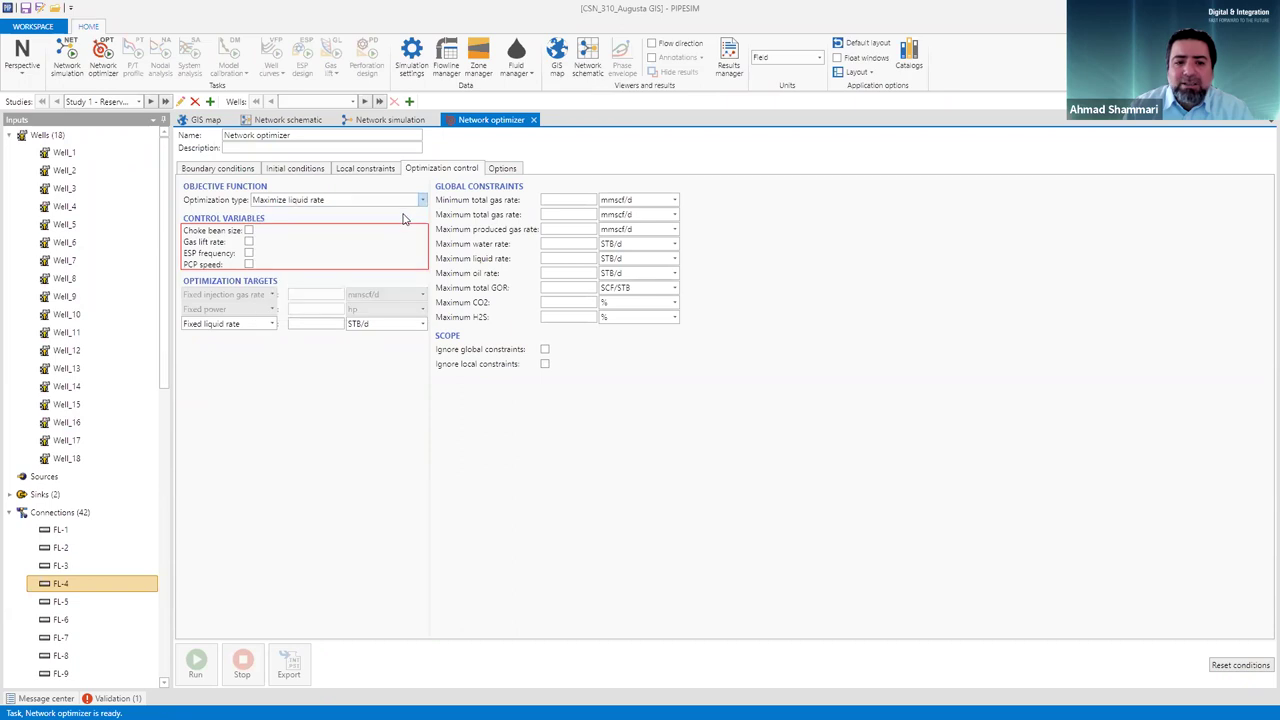
pyautogui.click(250, 231)
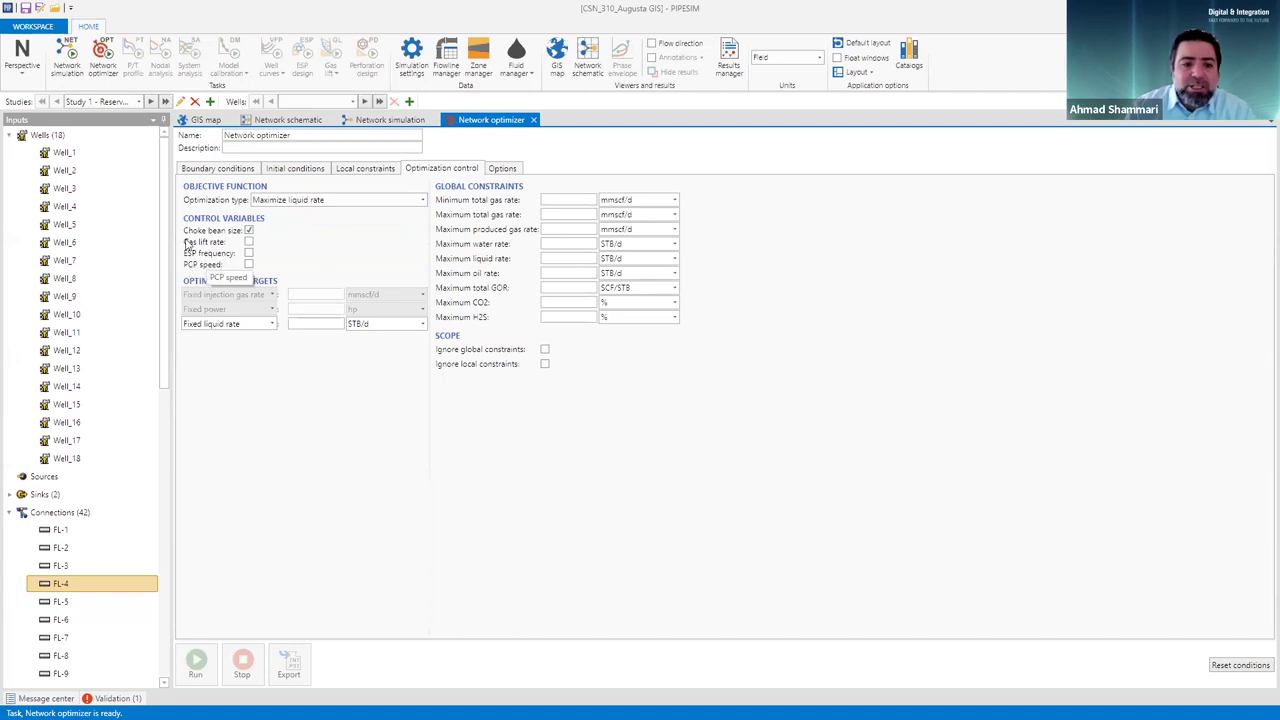
# - Review the optimizer's local constraints for flowlines and other wells and its boundary conditions, and return to the network simulation results
pyautogui.click(351, 170)
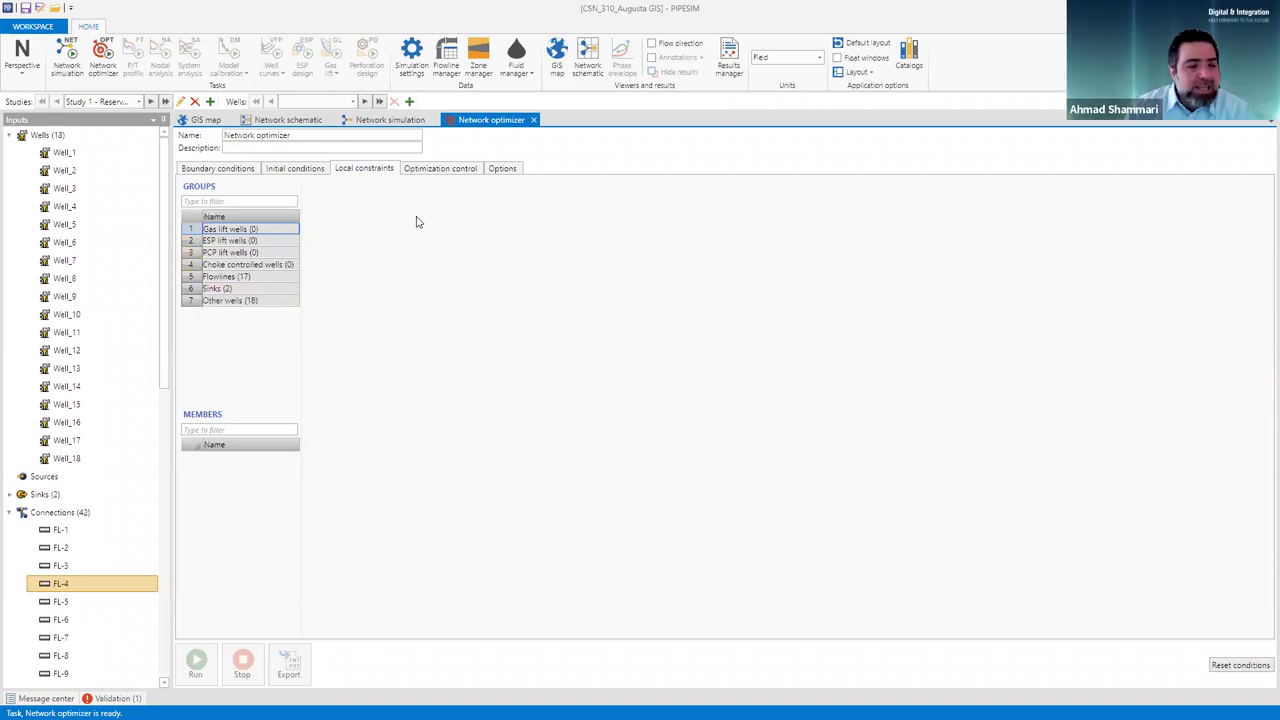
pyautogui.click(186, 278)
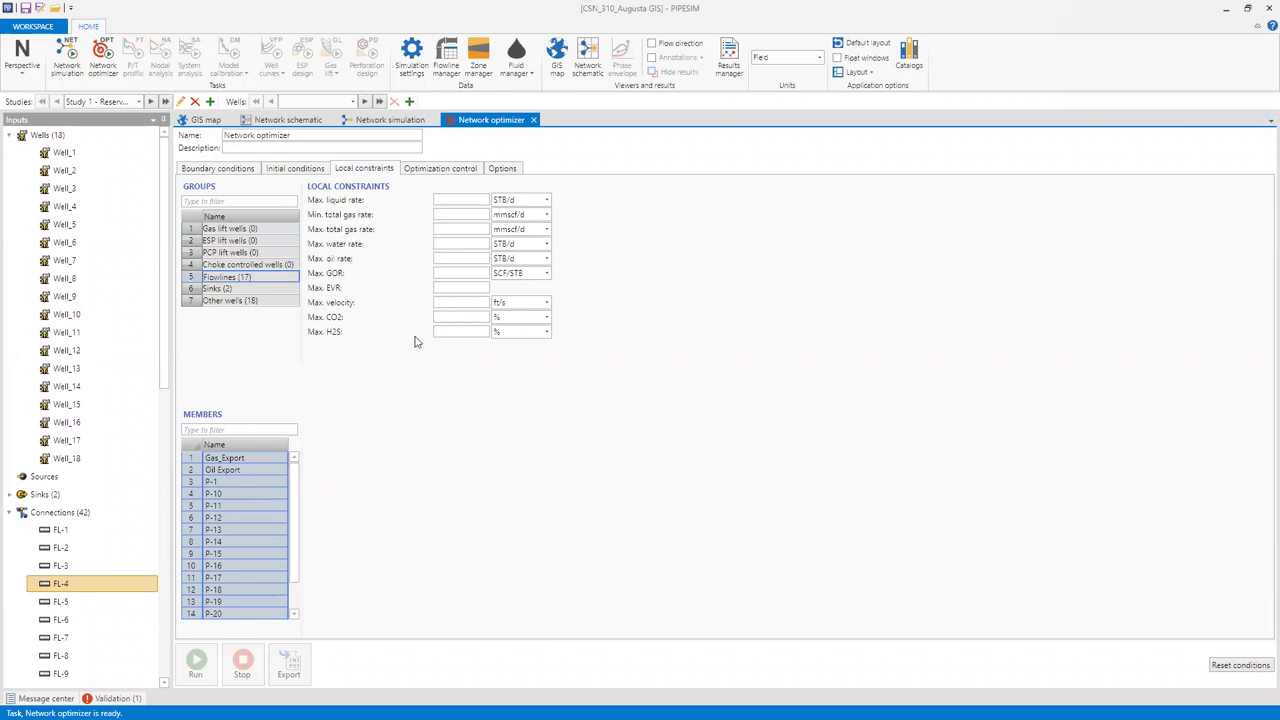
pyautogui.click(200, 301)
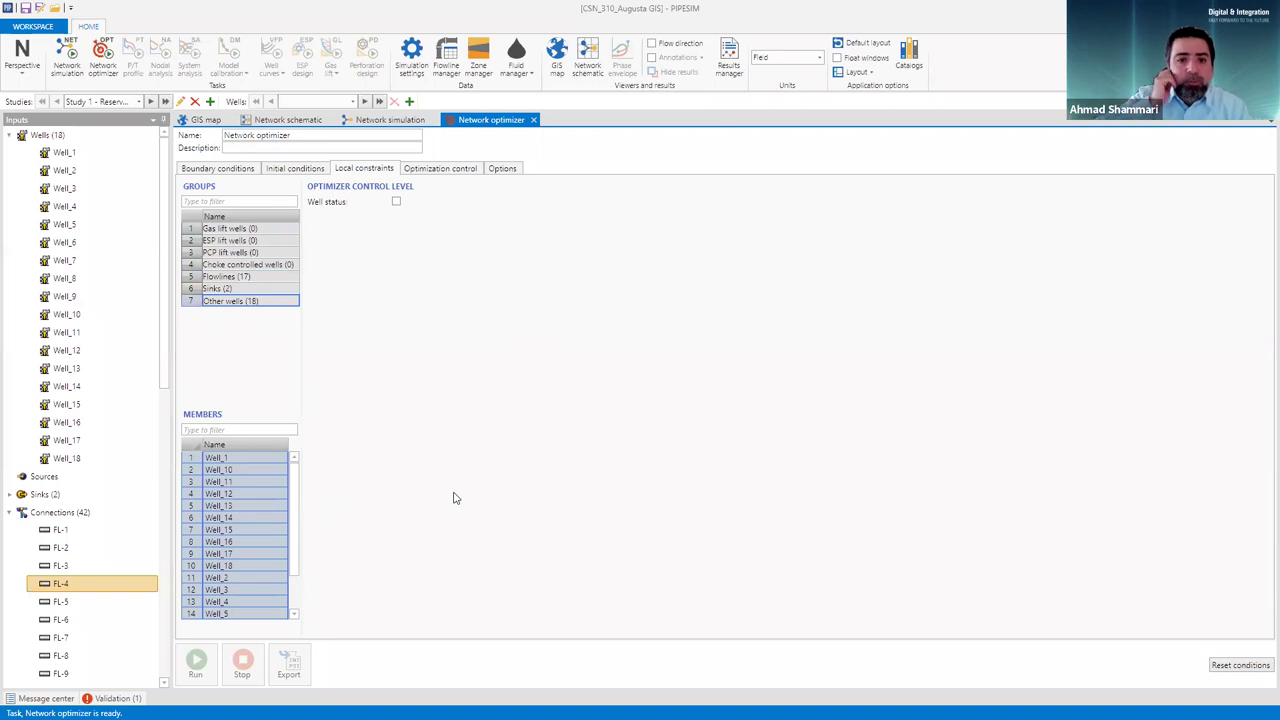
pyautogui.click(224, 172)
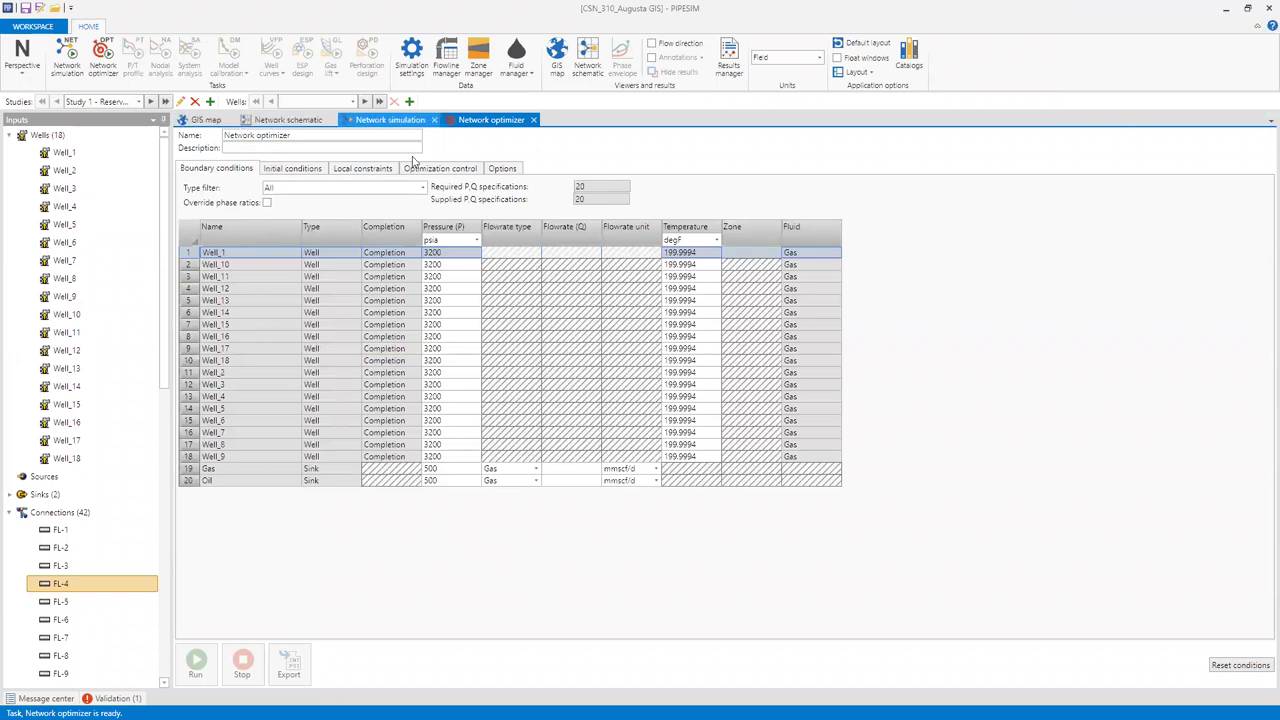
pyautogui.hotkey('ctrl', 'shift', 'Tab')
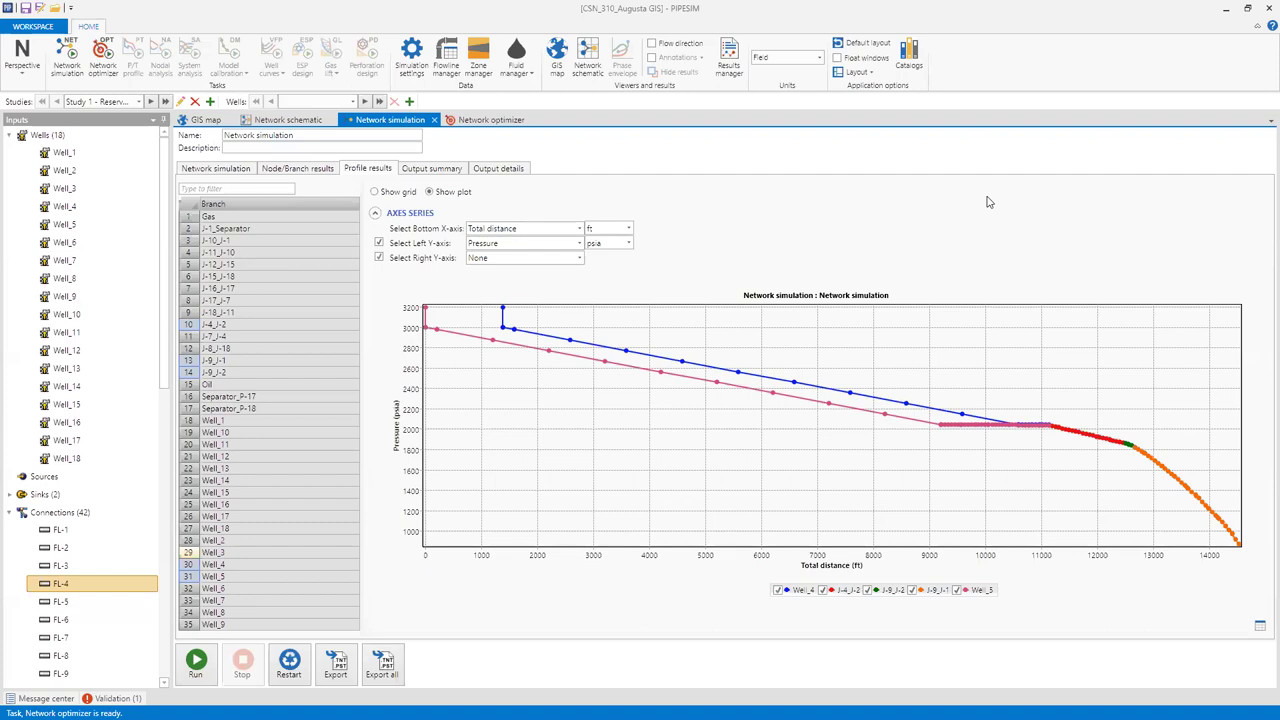
# - Switch to File Explorer and open the Schlumberger folder under Program Files (x86)
pyautogui.click(1226, 14)
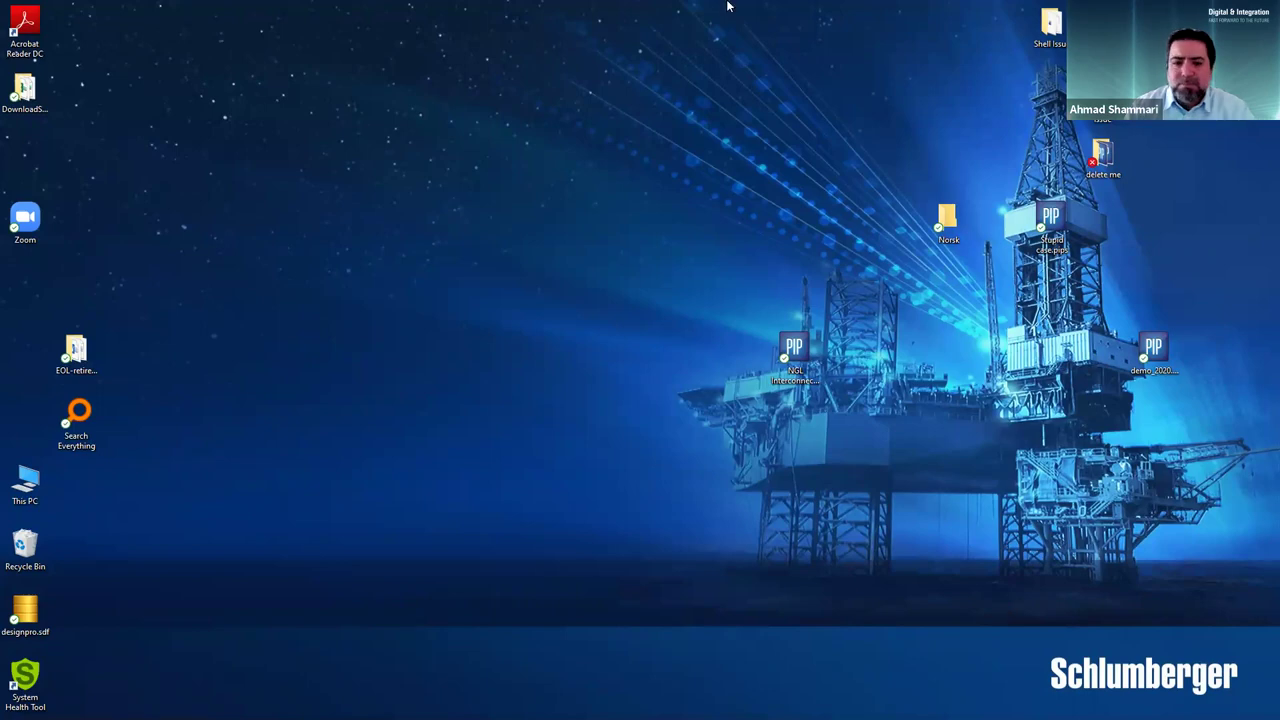
pyautogui.hotkey('alt', 'Tab')
pyautogui.scroll(-4, 365, 558)
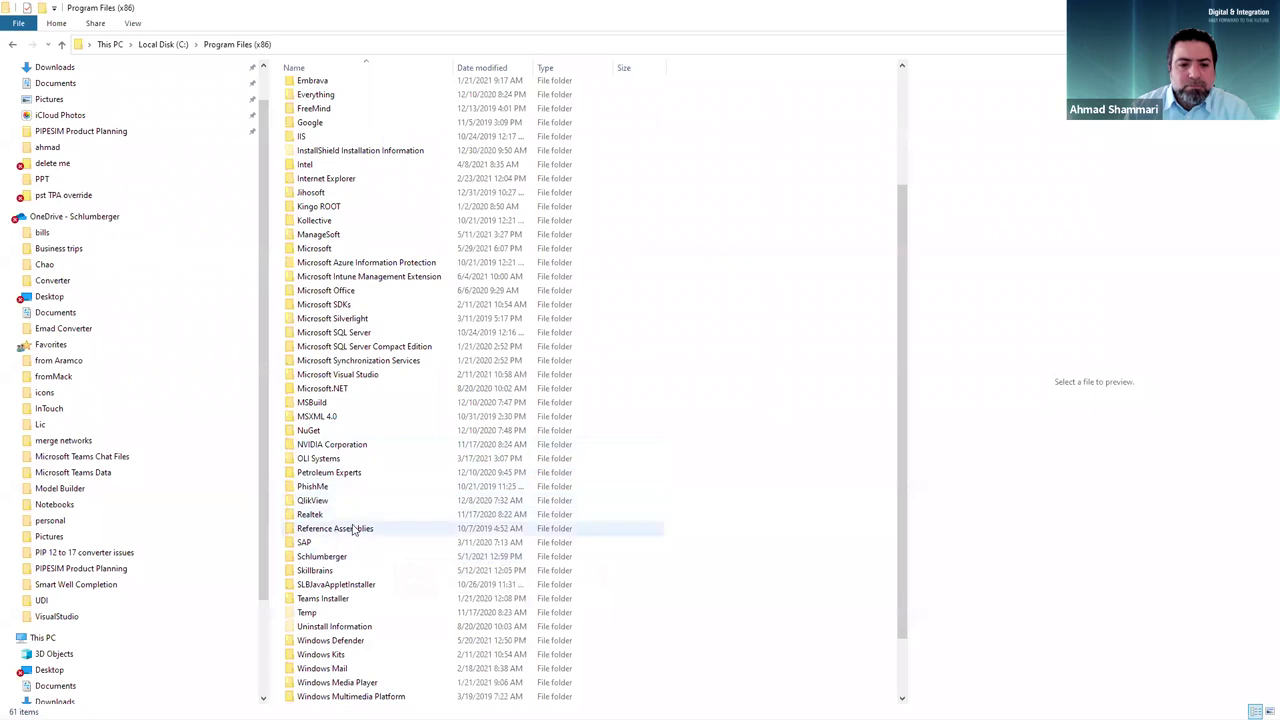
pyautogui.scroll(2, 346, 530)
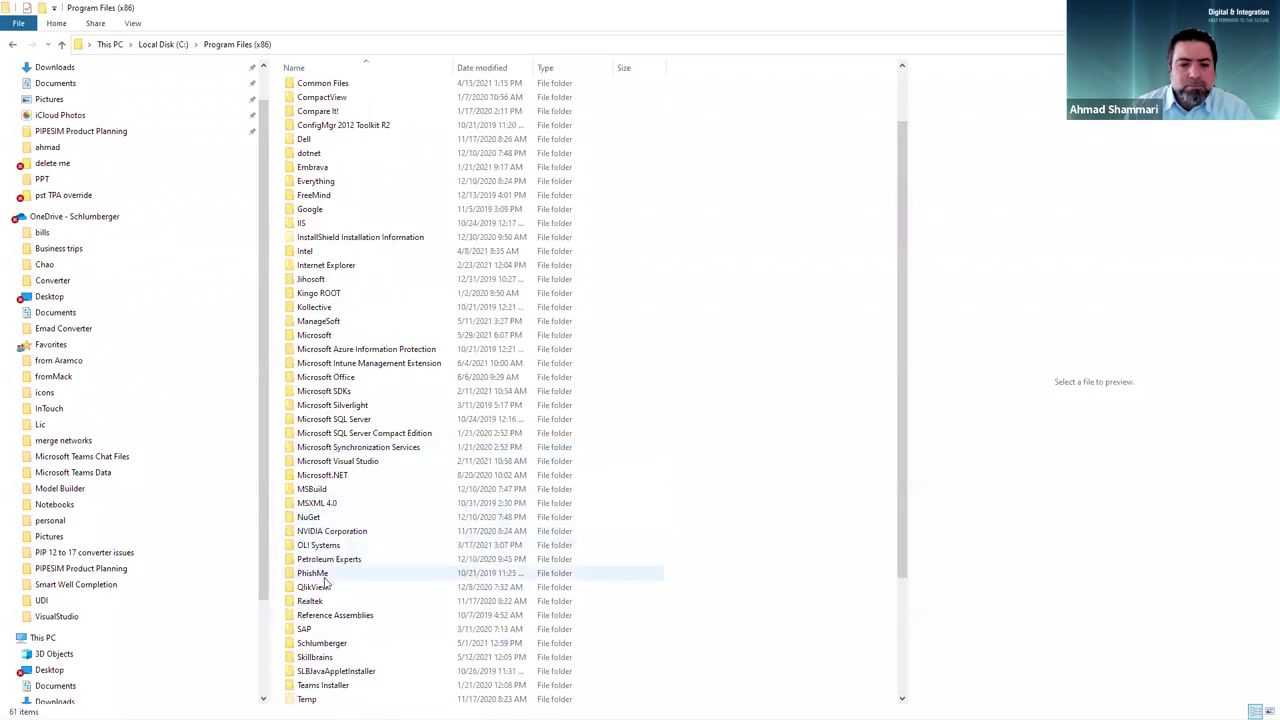
pyautogui.doubleClick(322, 643)
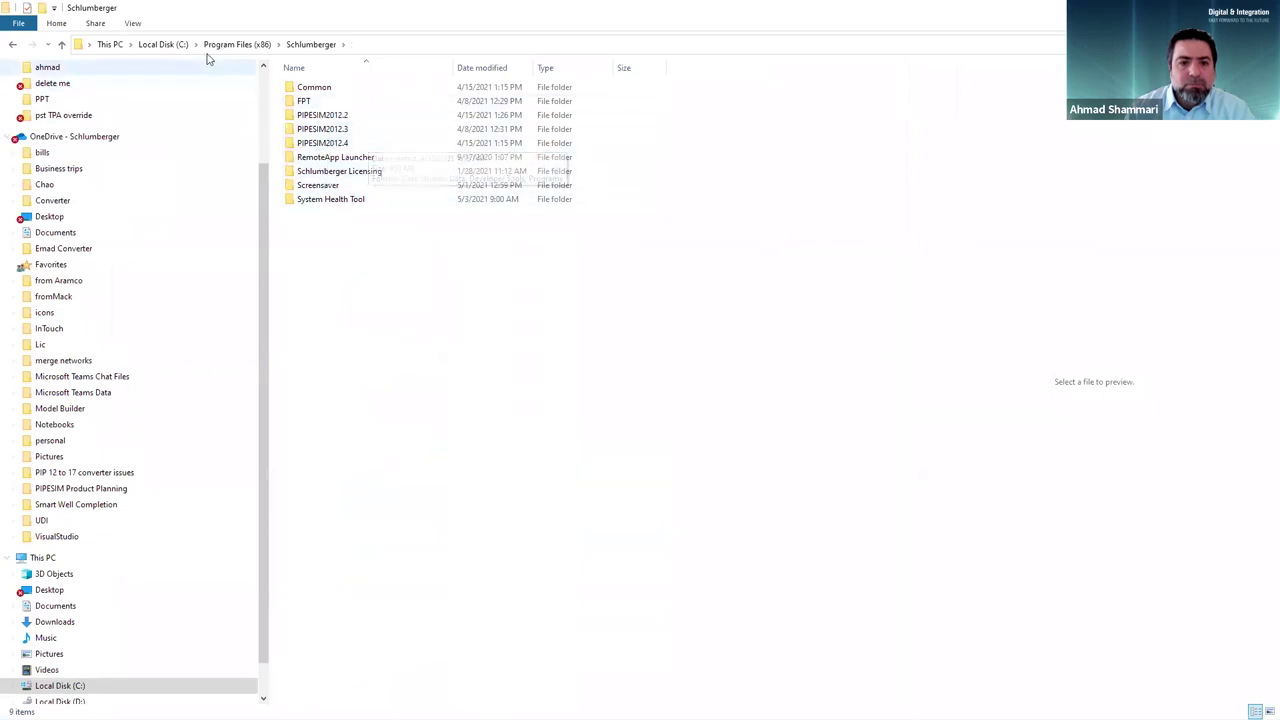
# - Open the PIPESIM2021.1 installation folder under C:\Program Files\Schlumberger
pyautogui.click(160, 44)
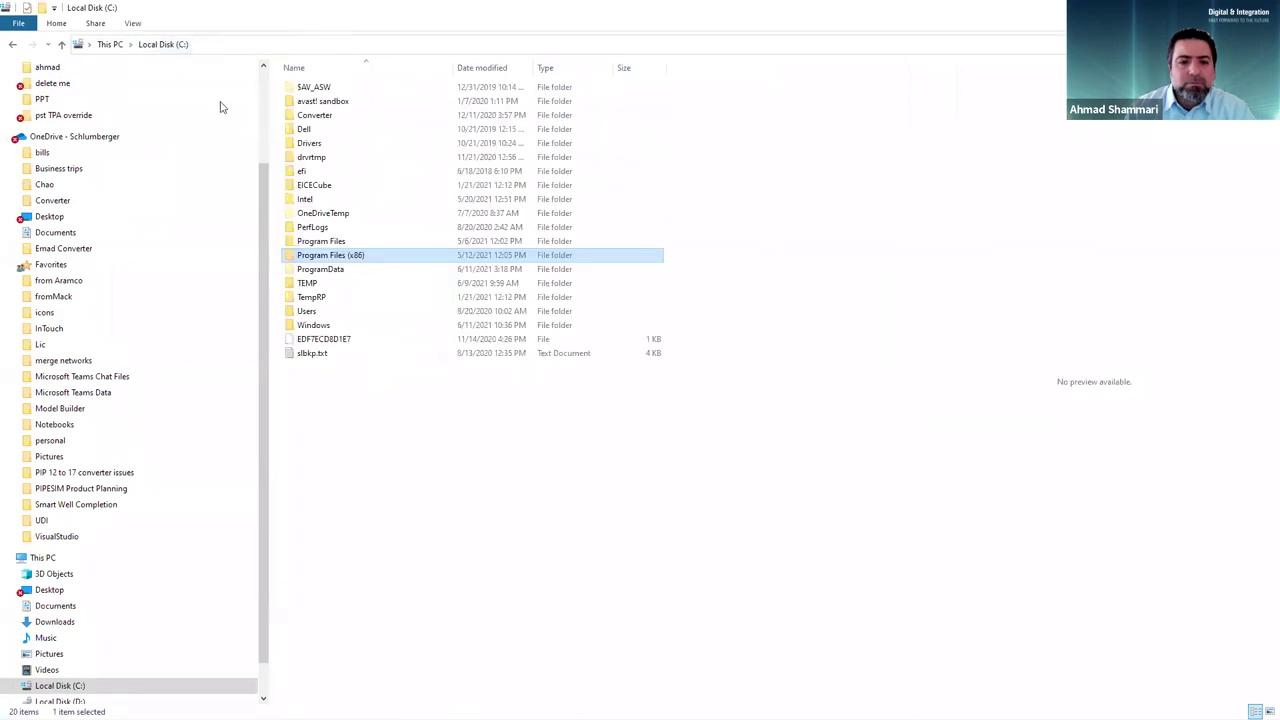
pyautogui.scroll(-1, 325, 540)
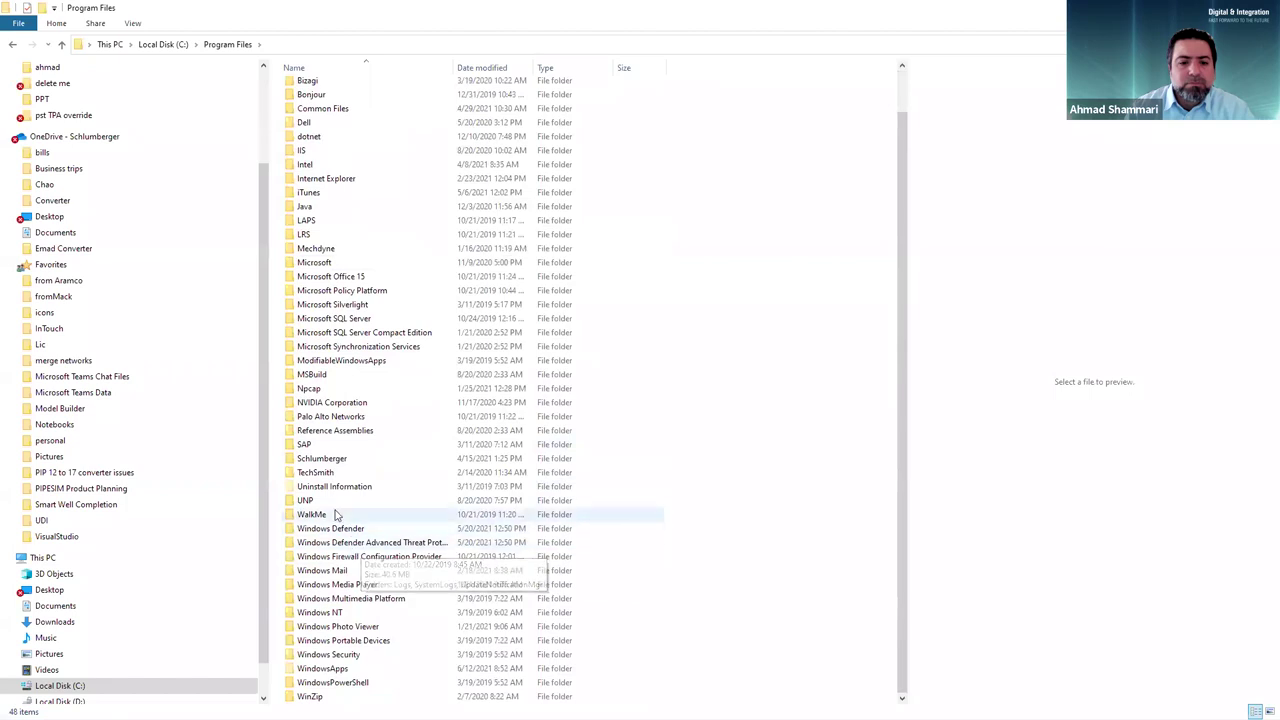
pyautogui.doubleClick(325, 460)
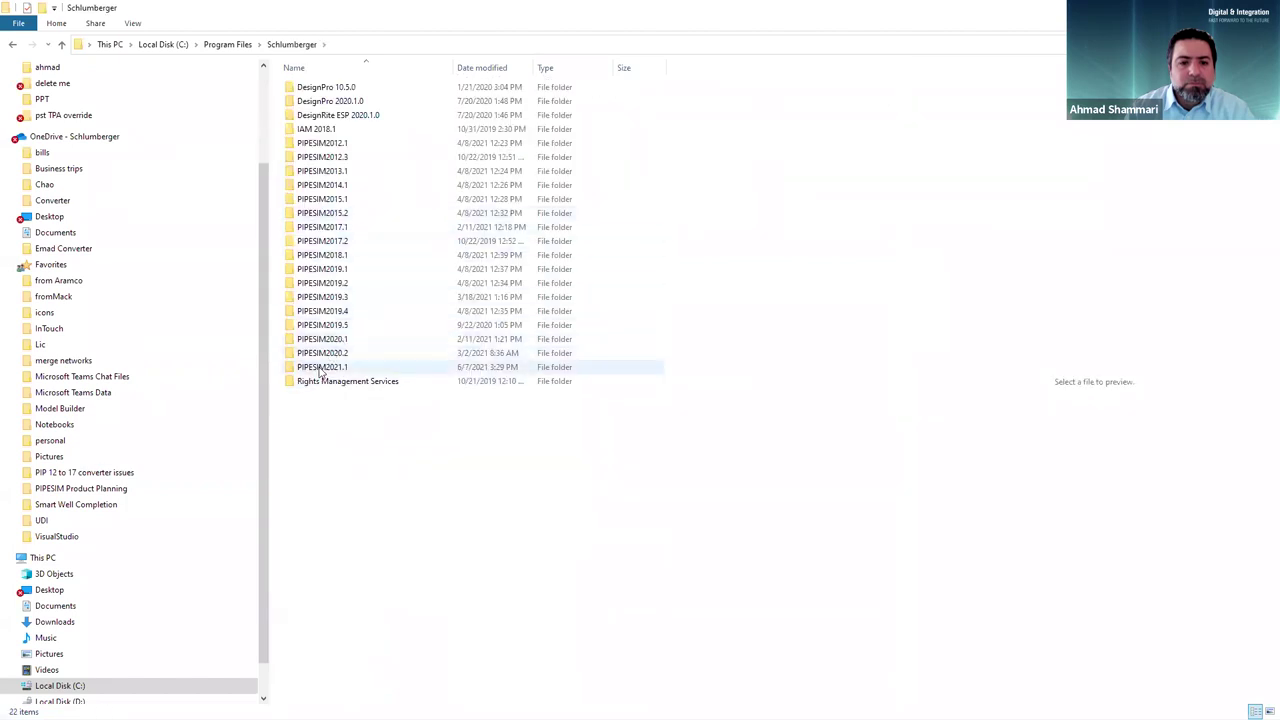
pyautogui.doubleClick(330, 368)
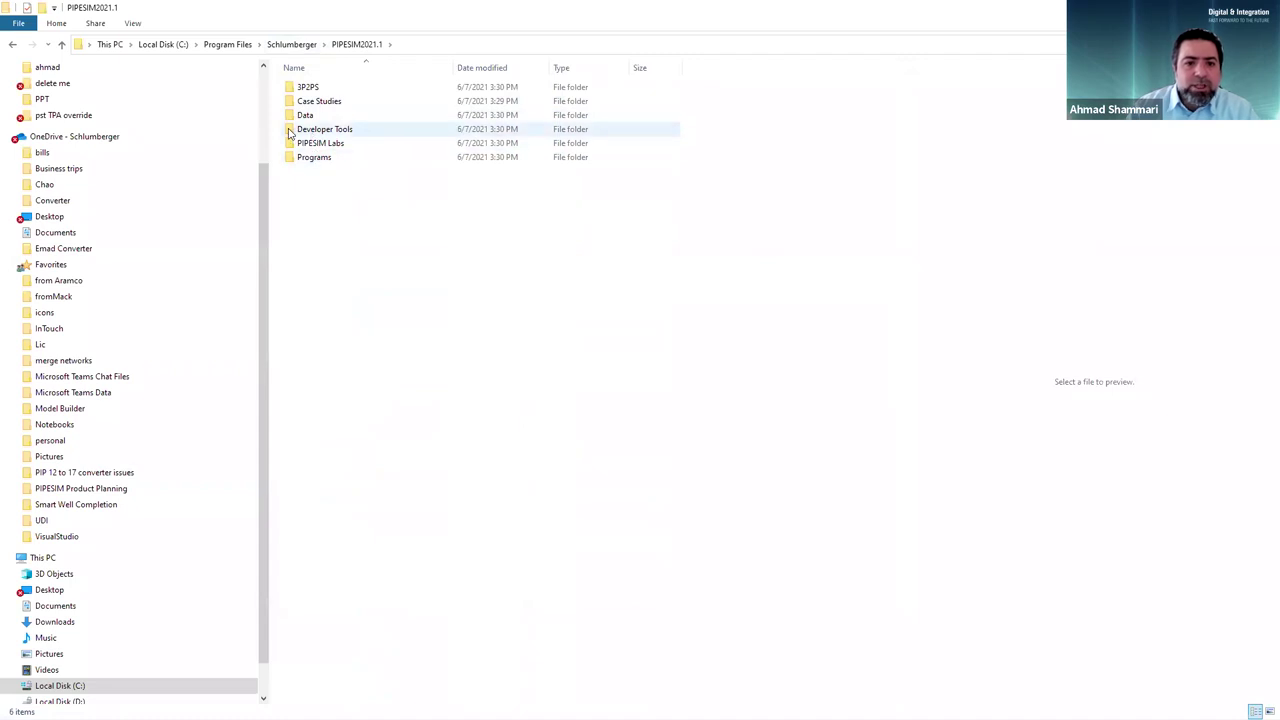
# - Open the examples folder of the Python Toolkit inside Developer Tools
pyautogui.click(290, 132)
pyautogui.doubleClick(290, 132)
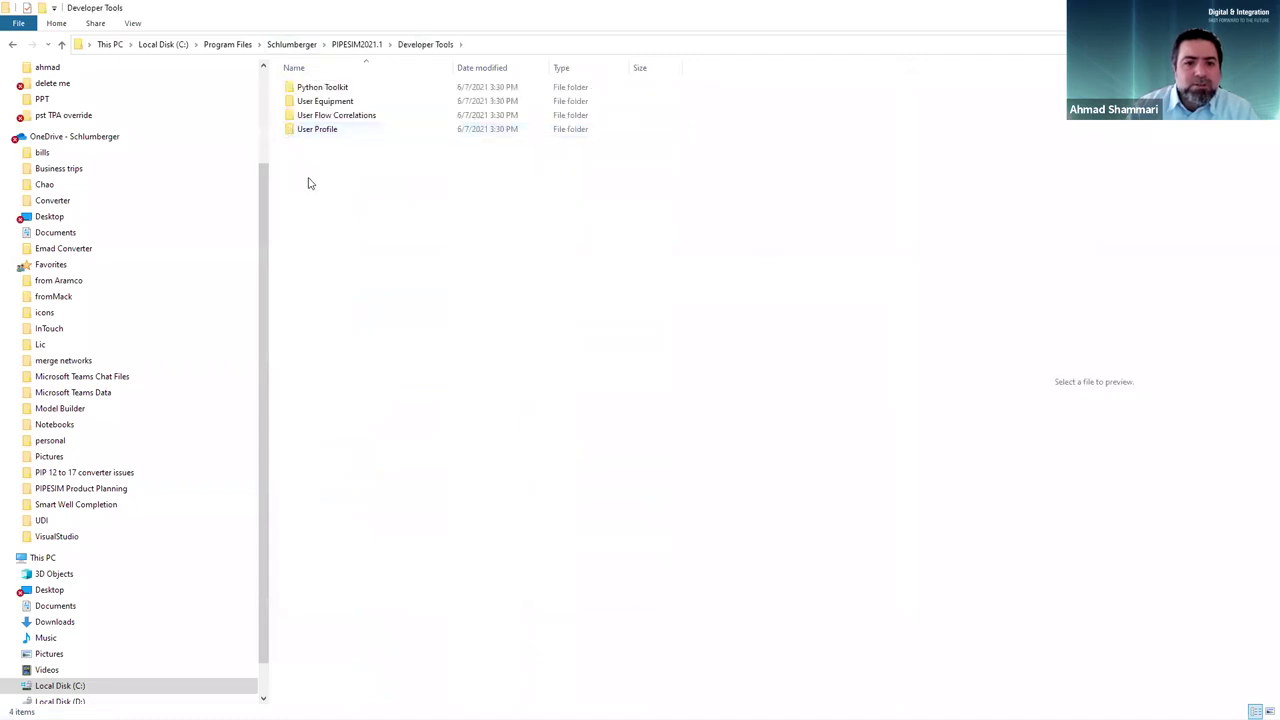
pyautogui.doubleClick(292, 90)
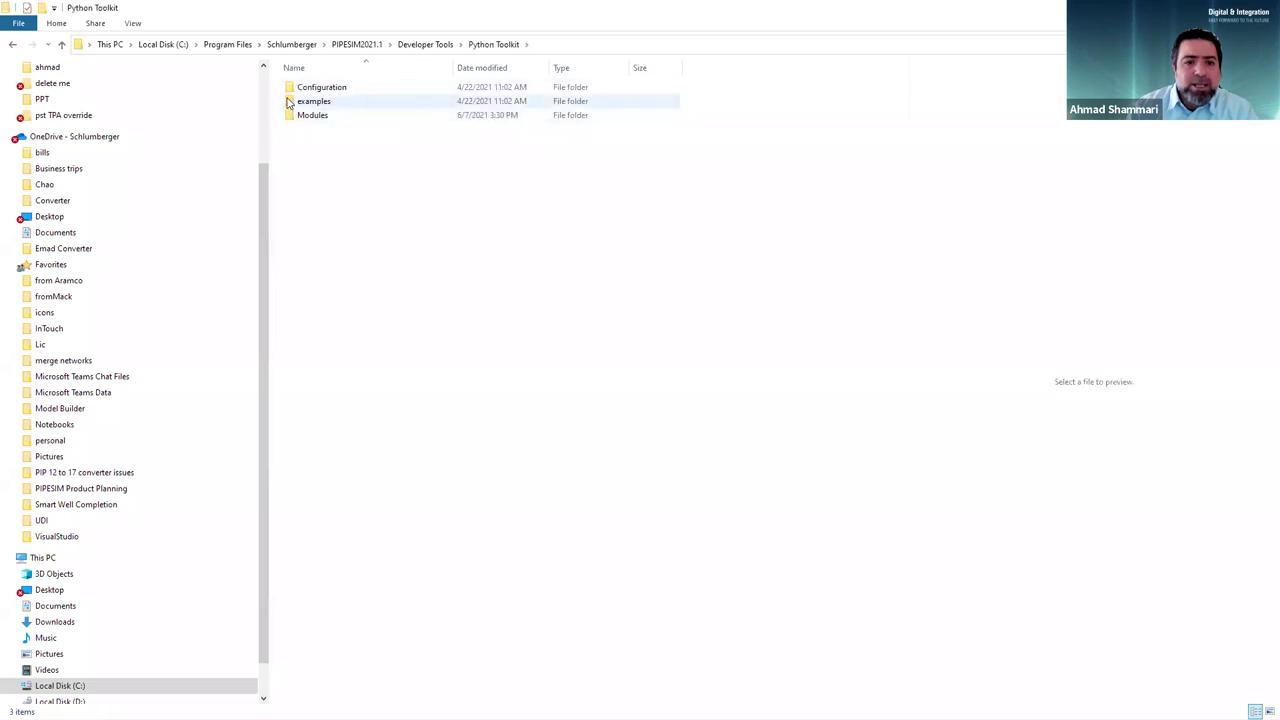
pyautogui.doubleClick(310, 101)
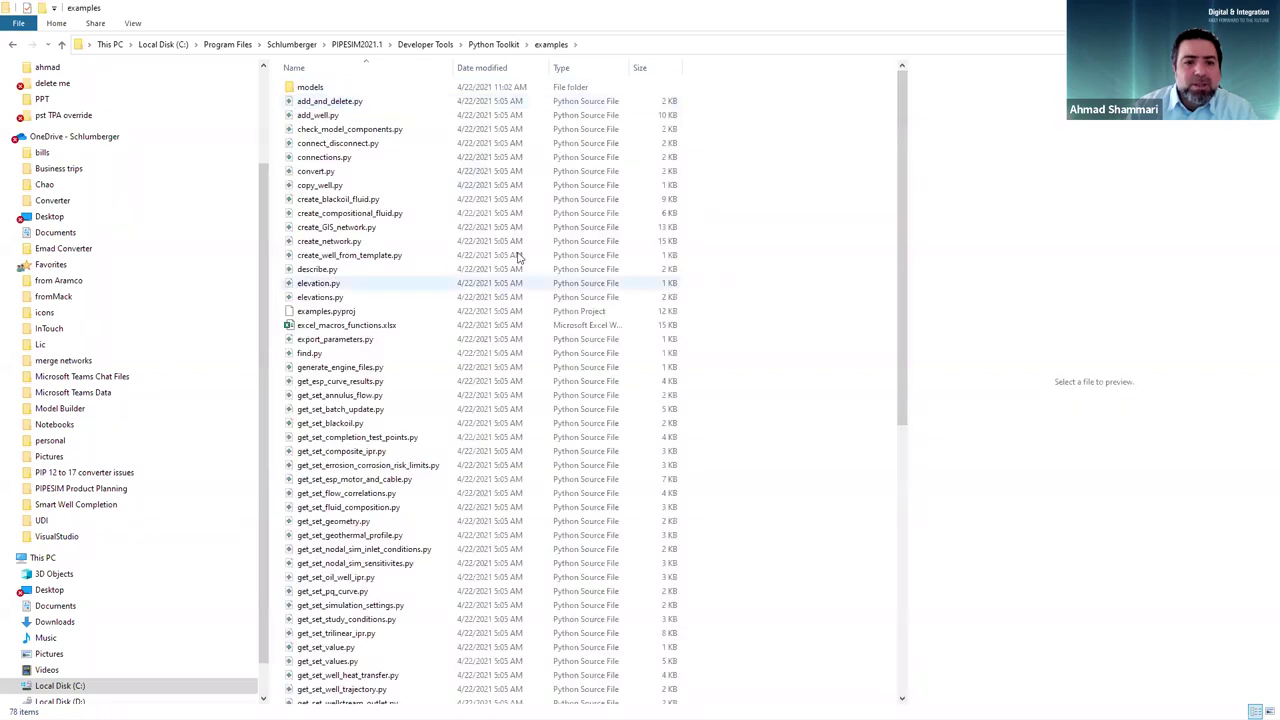
# - Browse the Python example scripts and open open_close.py in Visual Studio Code to review its code
pyautogui.scroll(-10, 880, 323)
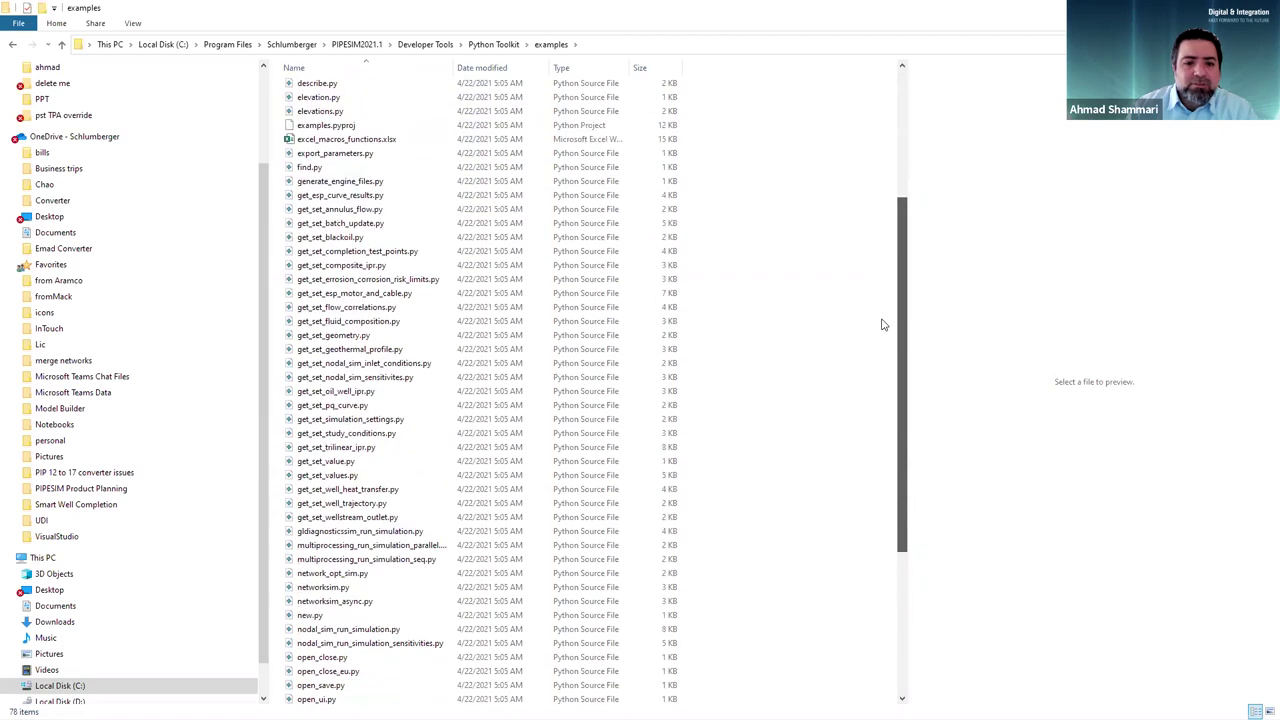
pyautogui.scroll(-1, 880, 476)
pyautogui.scroll(-1, 878, 380)
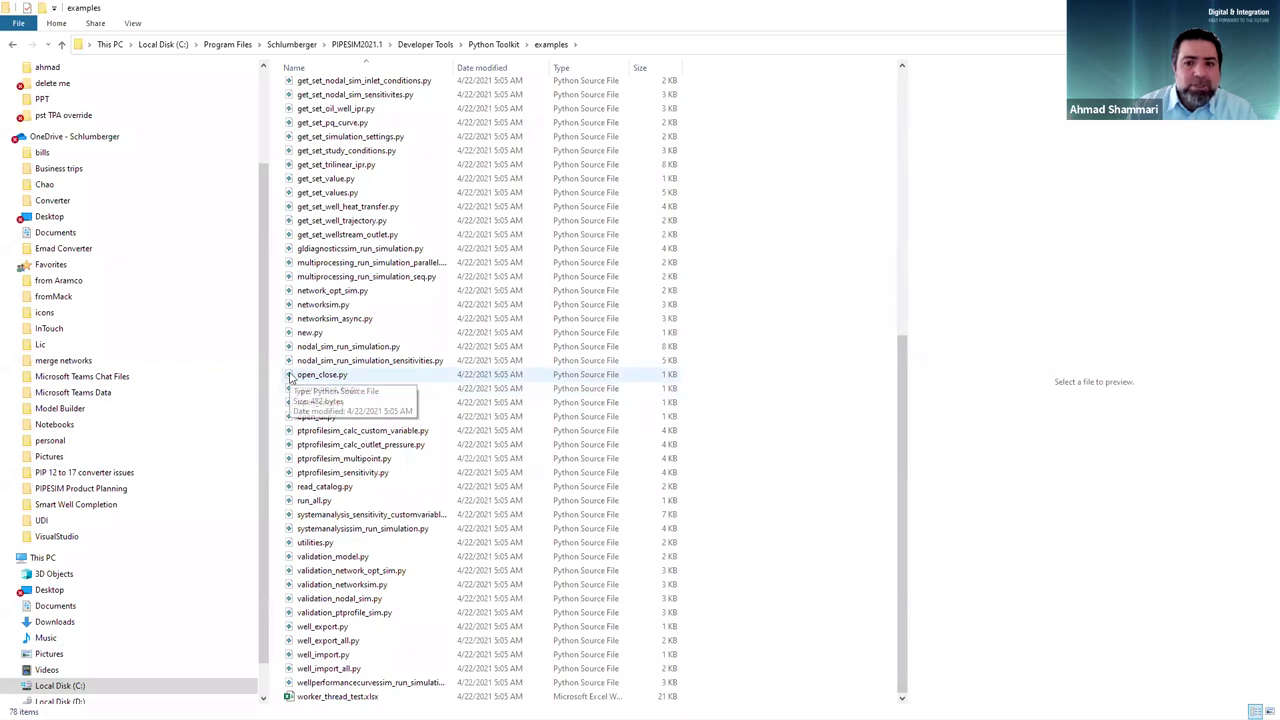
pyautogui.click(738, 376)
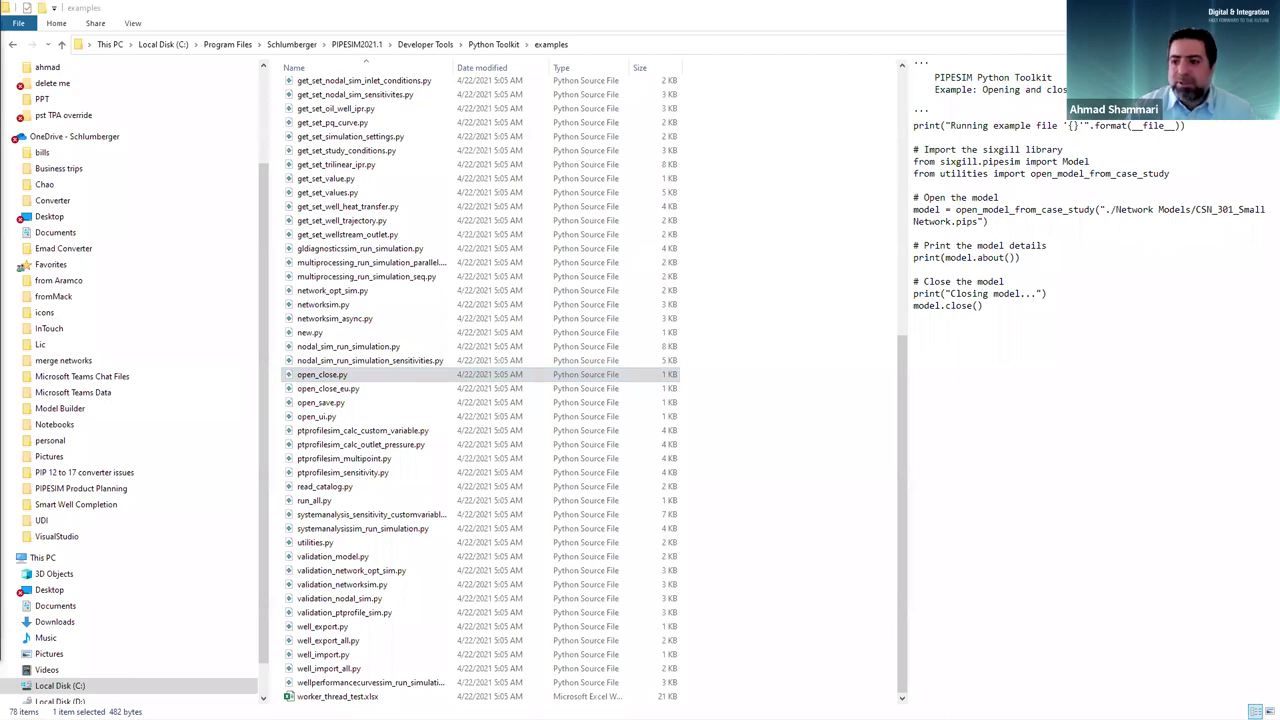
pyautogui.click(322, 374)
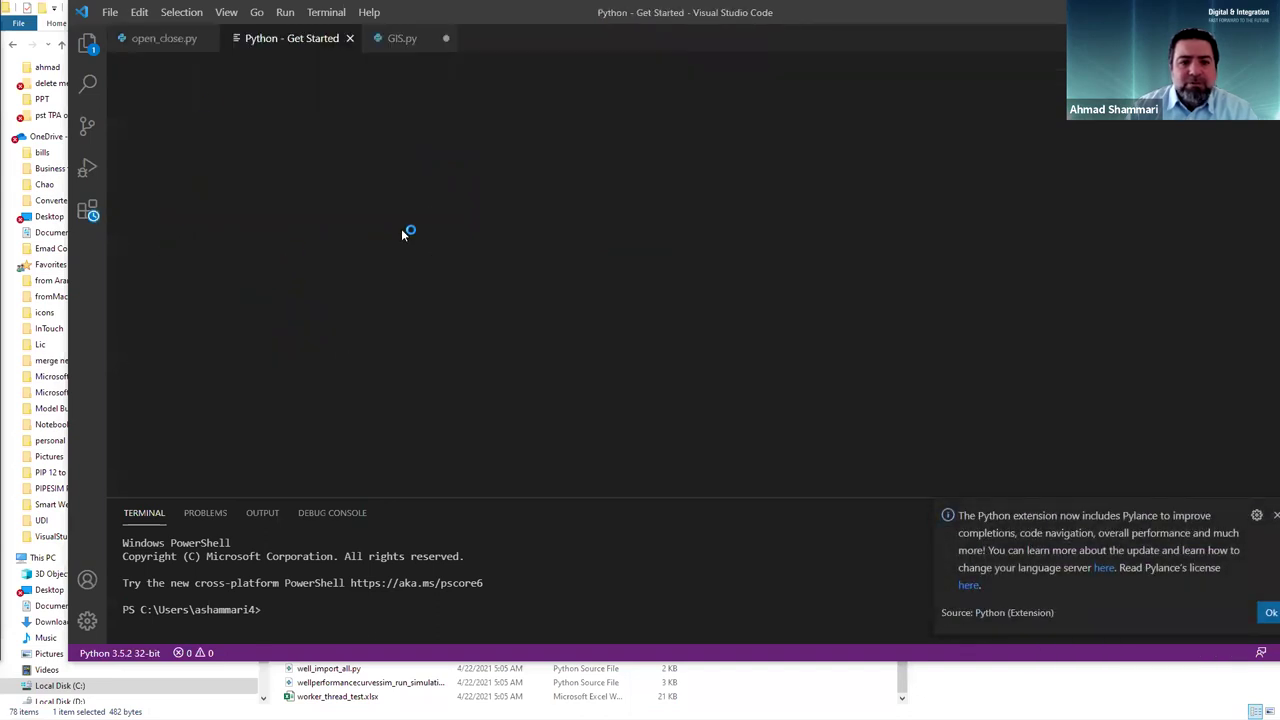
pyautogui.click(165, 40)
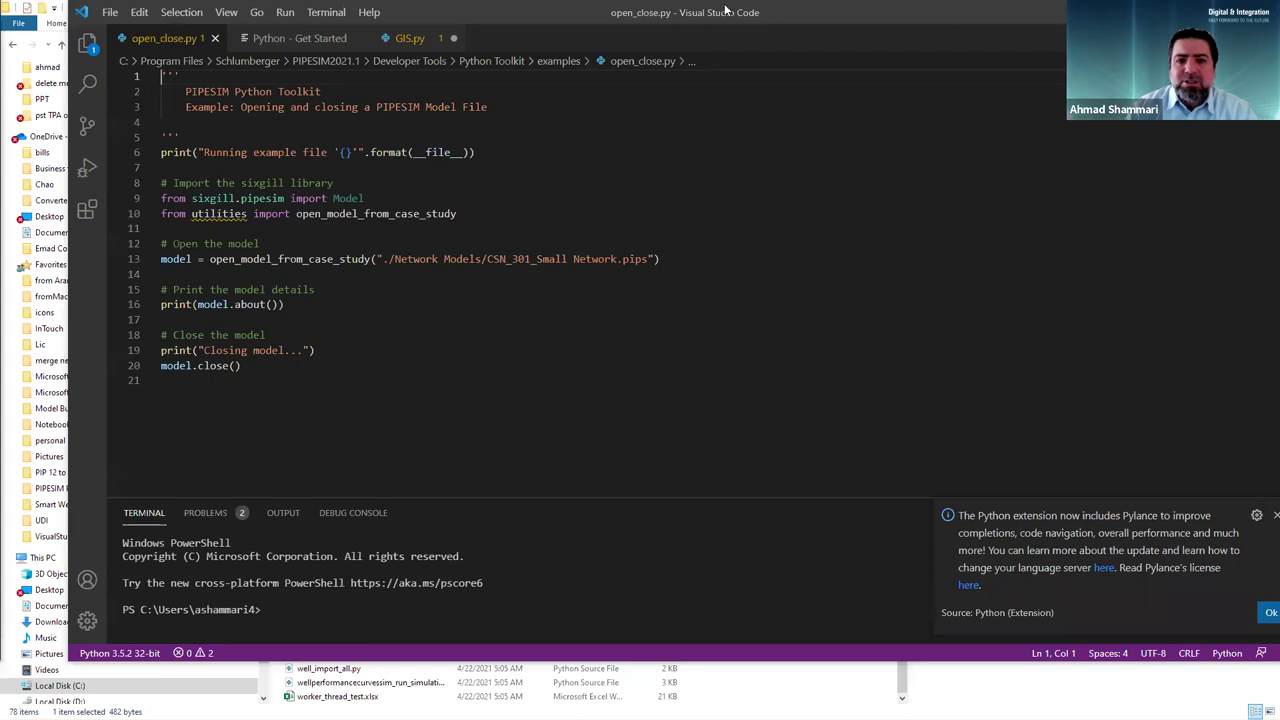
# - Open the open_save.py example from the examples folder, view its code, and return to the folder
pyautogui.doubleClick(745, 12)
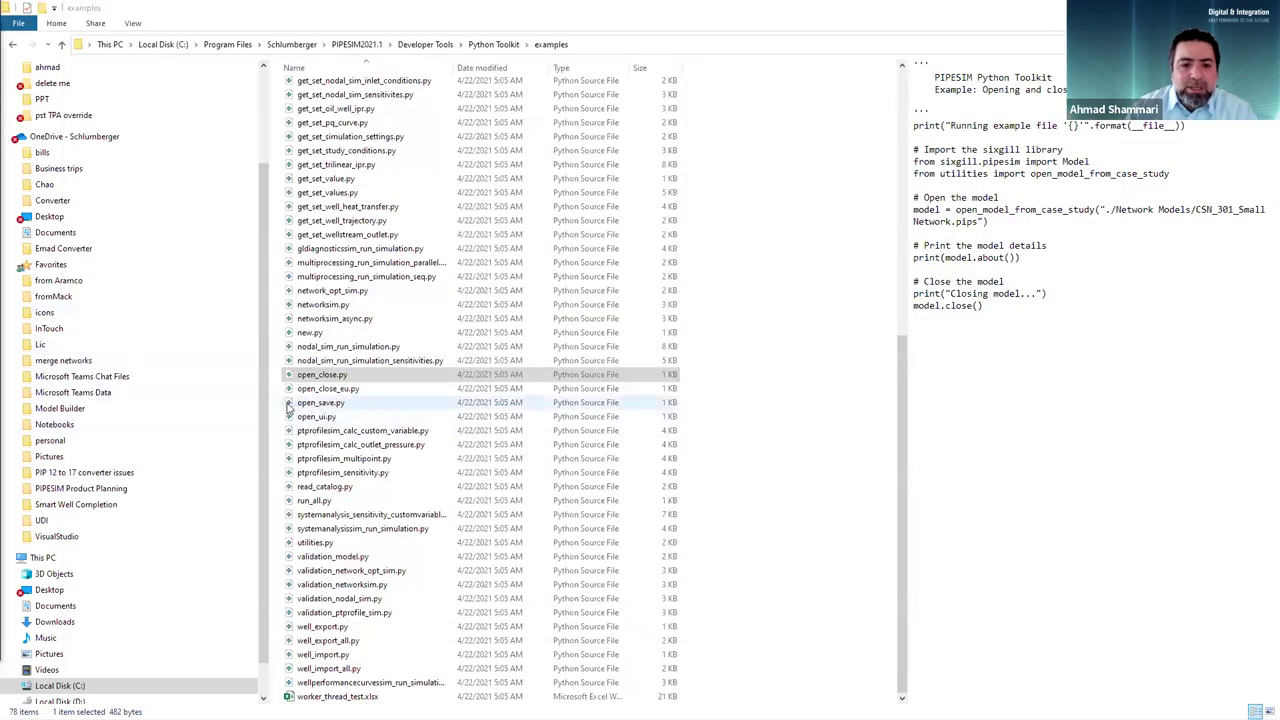
pyautogui.click(289, 406)
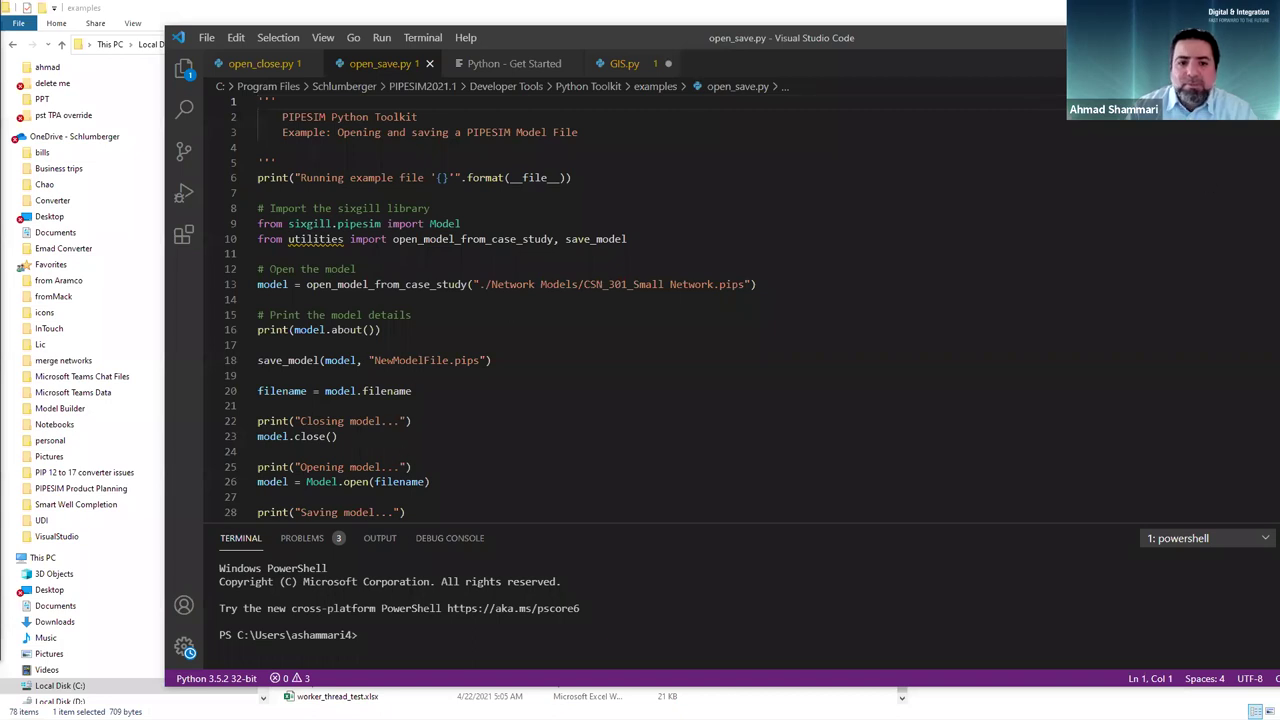
pyautogui.hotkey('alt', 'Tab')
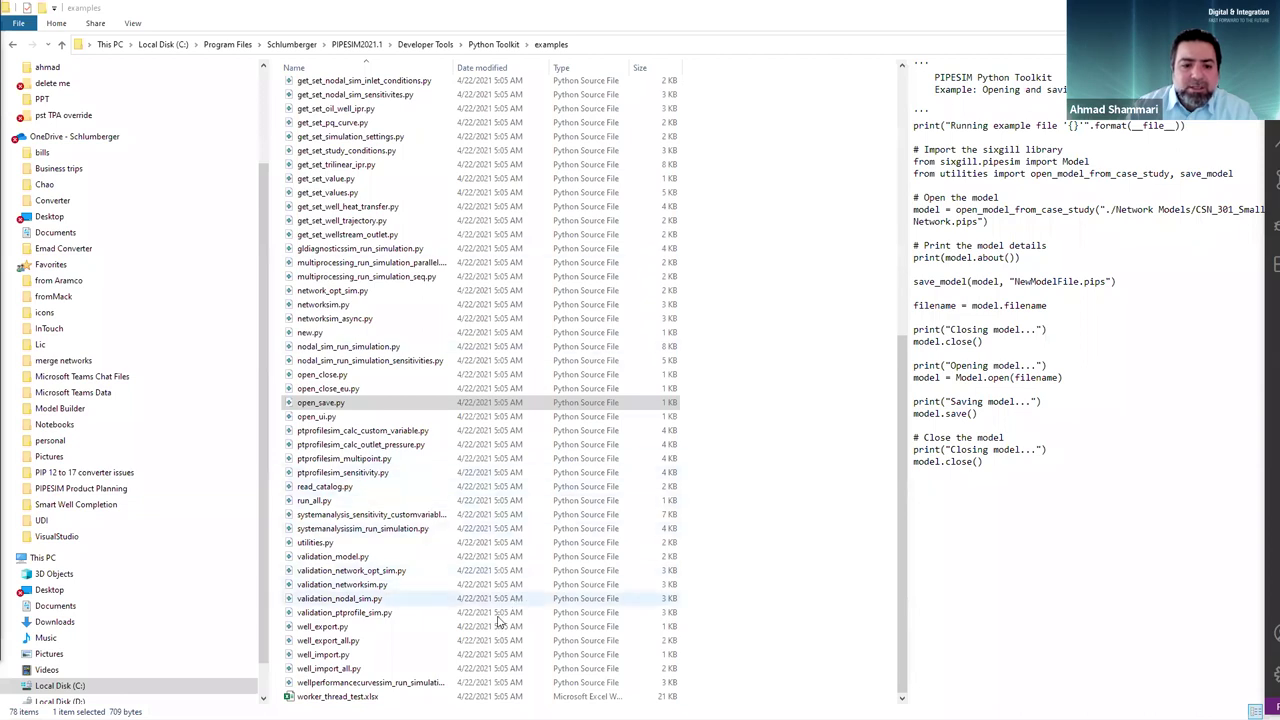
# - Open the create_network.py example and examine how it adds wells, equipment, sinks and flowlines and connects them into a network
pyautogui.scroll(10, 499, 622)
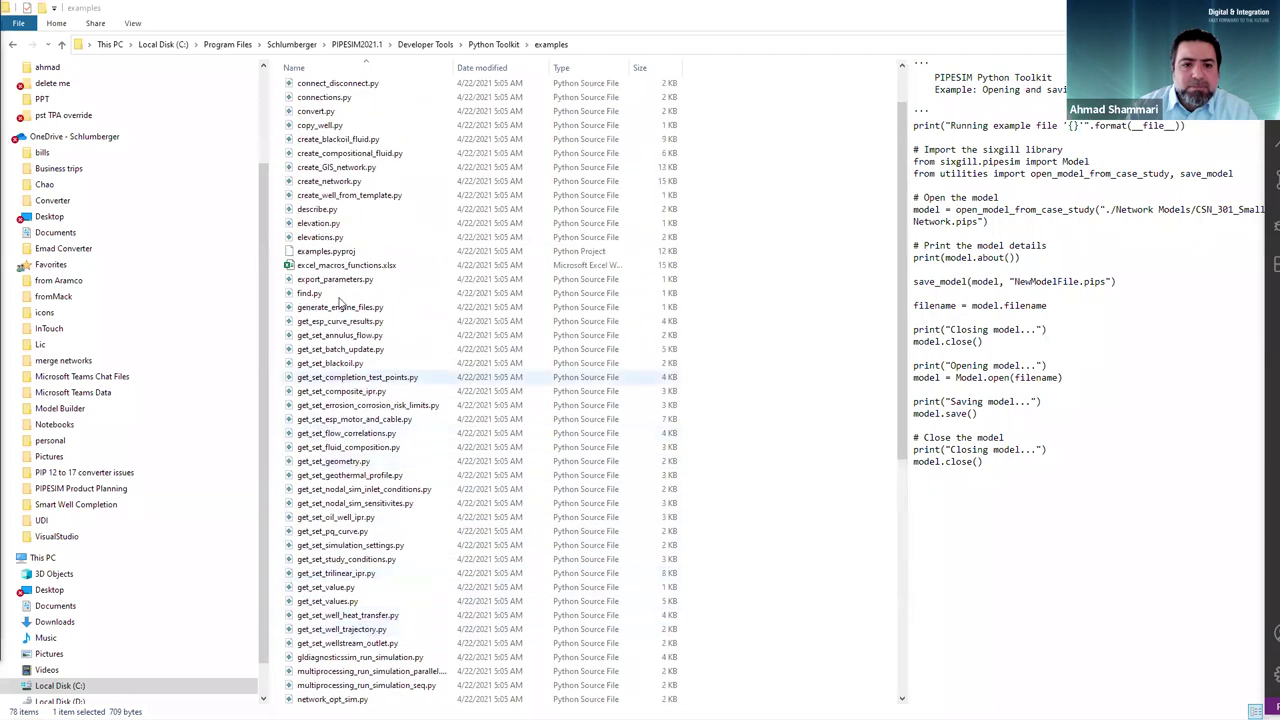
pyautogui.click(289, 183)
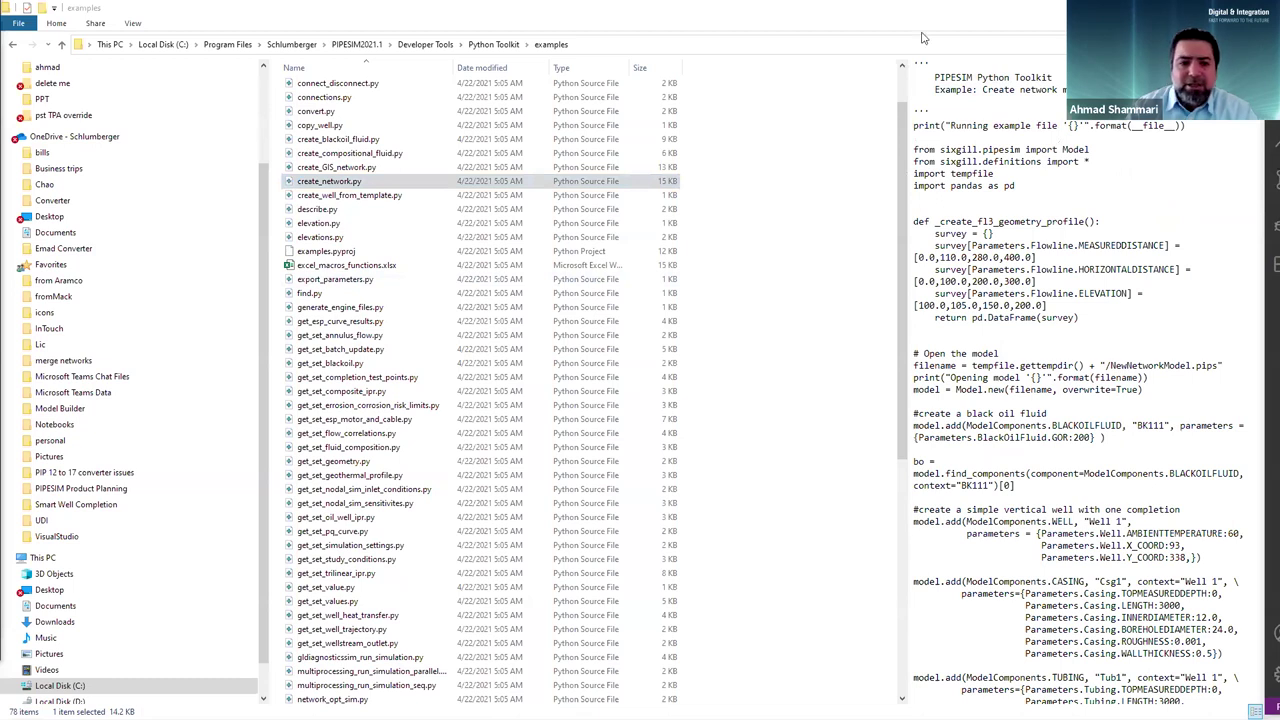
pyautogui.scroll(-9, 666, 317)
pyautogui.scroll(-20, 666, 317)
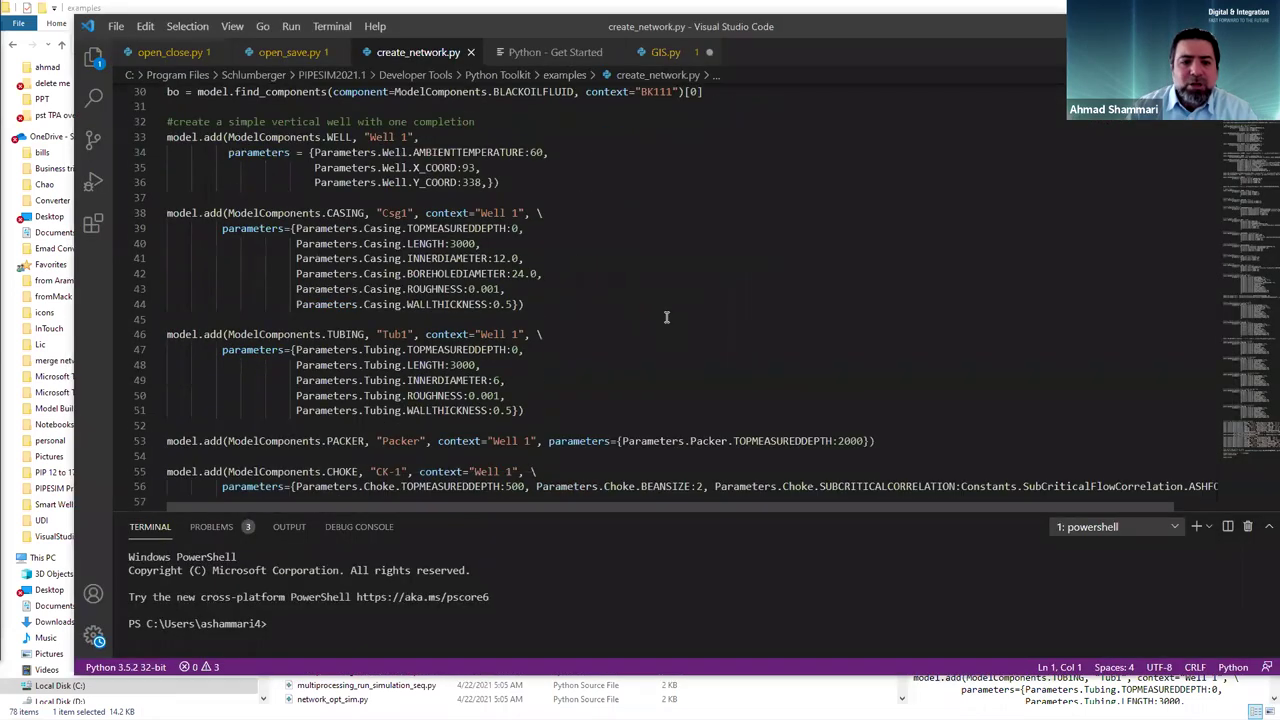
pyautogui.scroll(-20, 665, 310)
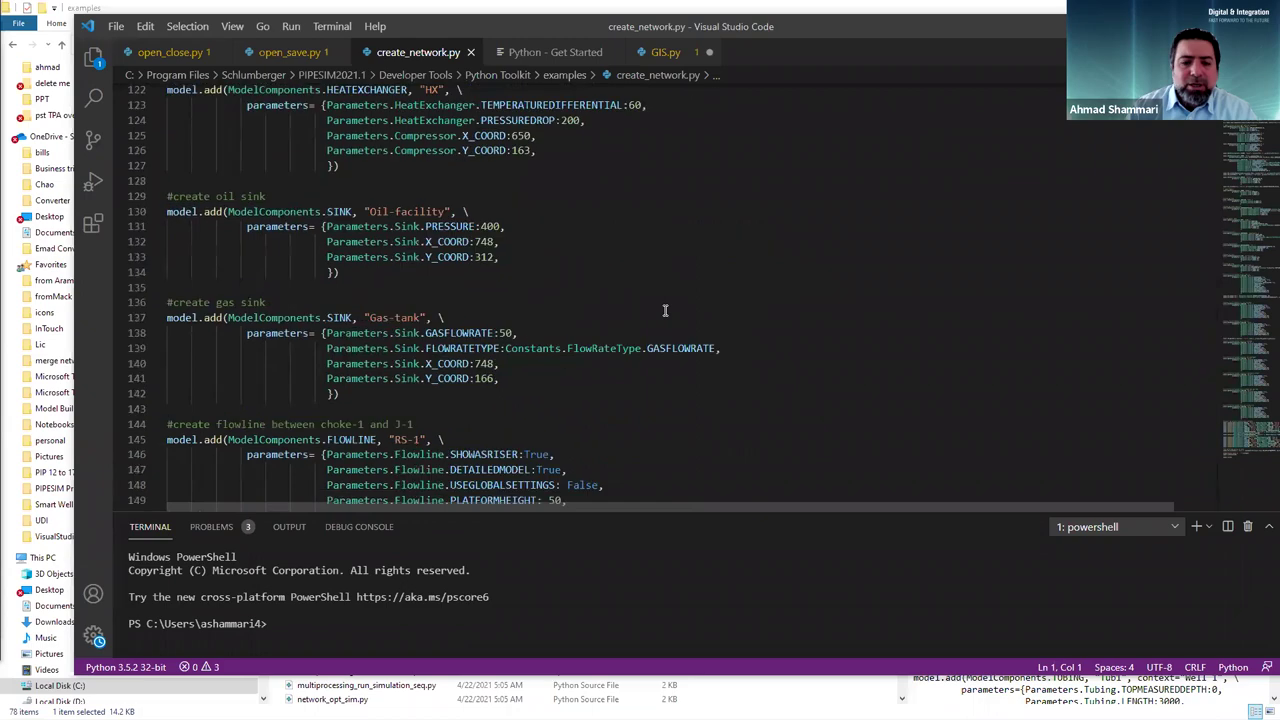
pyautogui.scroll(-18, 666, 306)
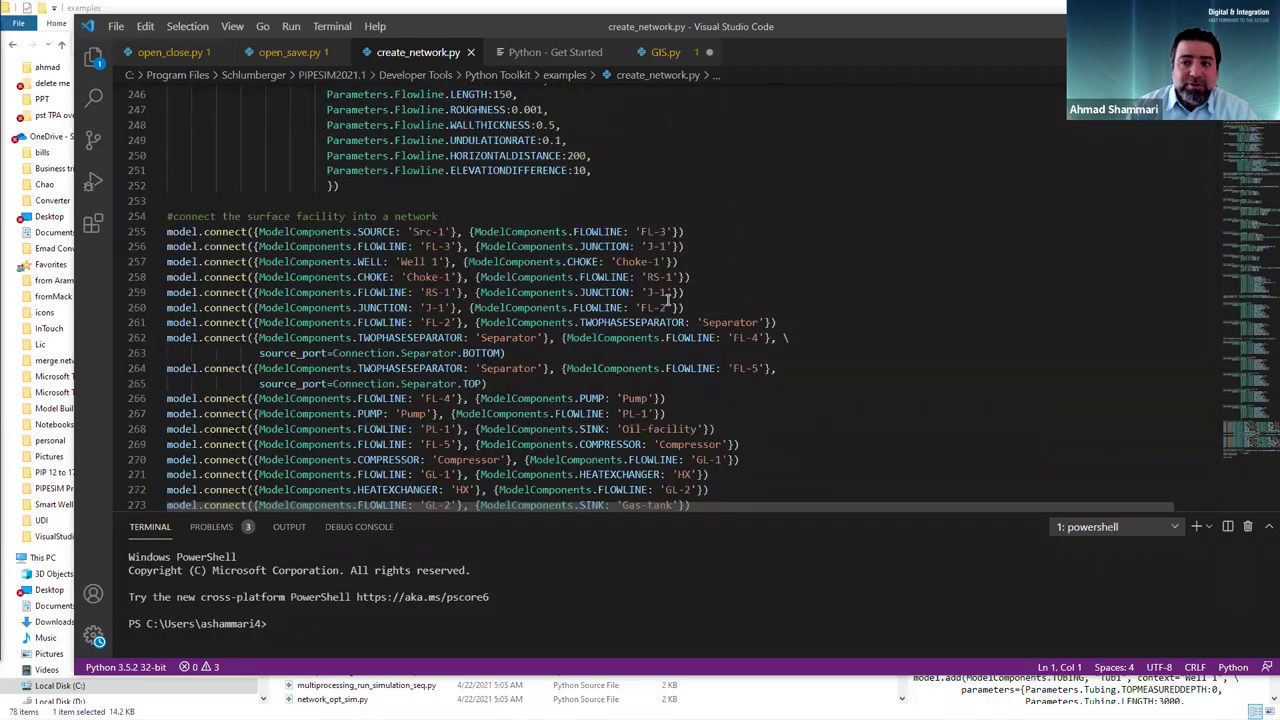
pyautogui.scroll(12, 668, 296)
pyautogui.scroll(20, 870, 300)
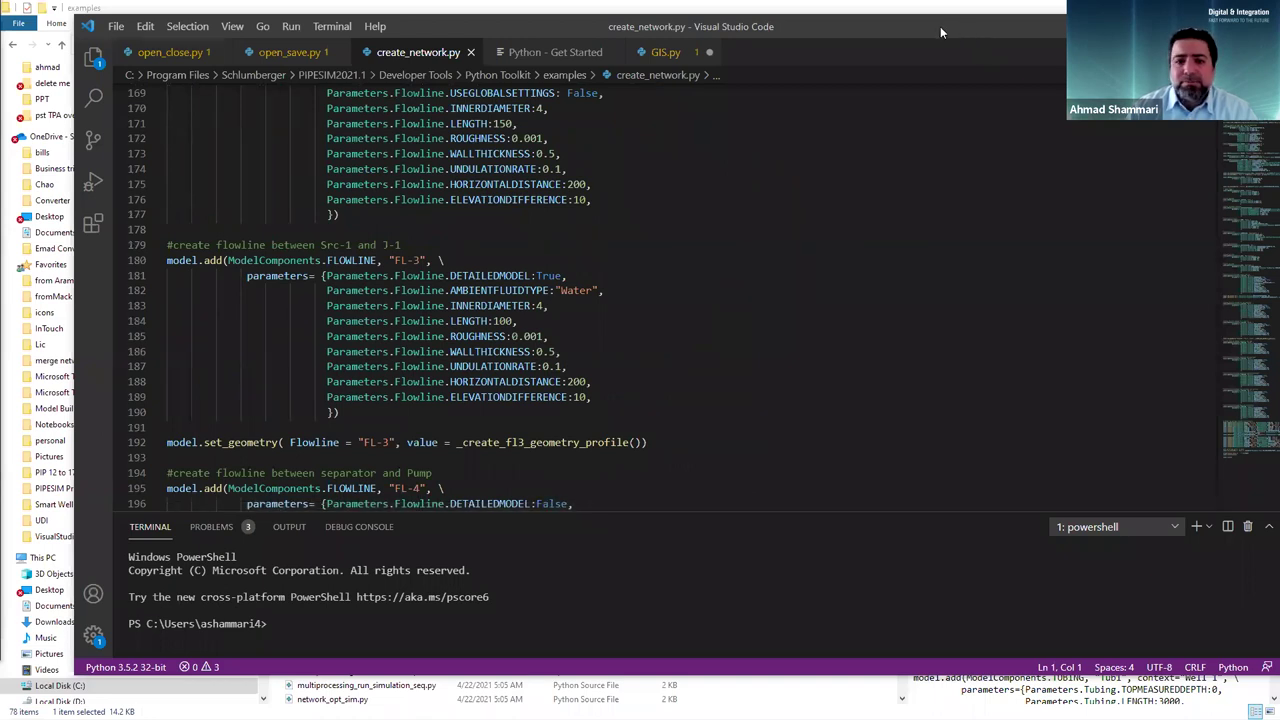
# - Put away the code editor and the examples folder and switch back to the PIPESIM network simulation results
pyautogui.click(1166, 26)
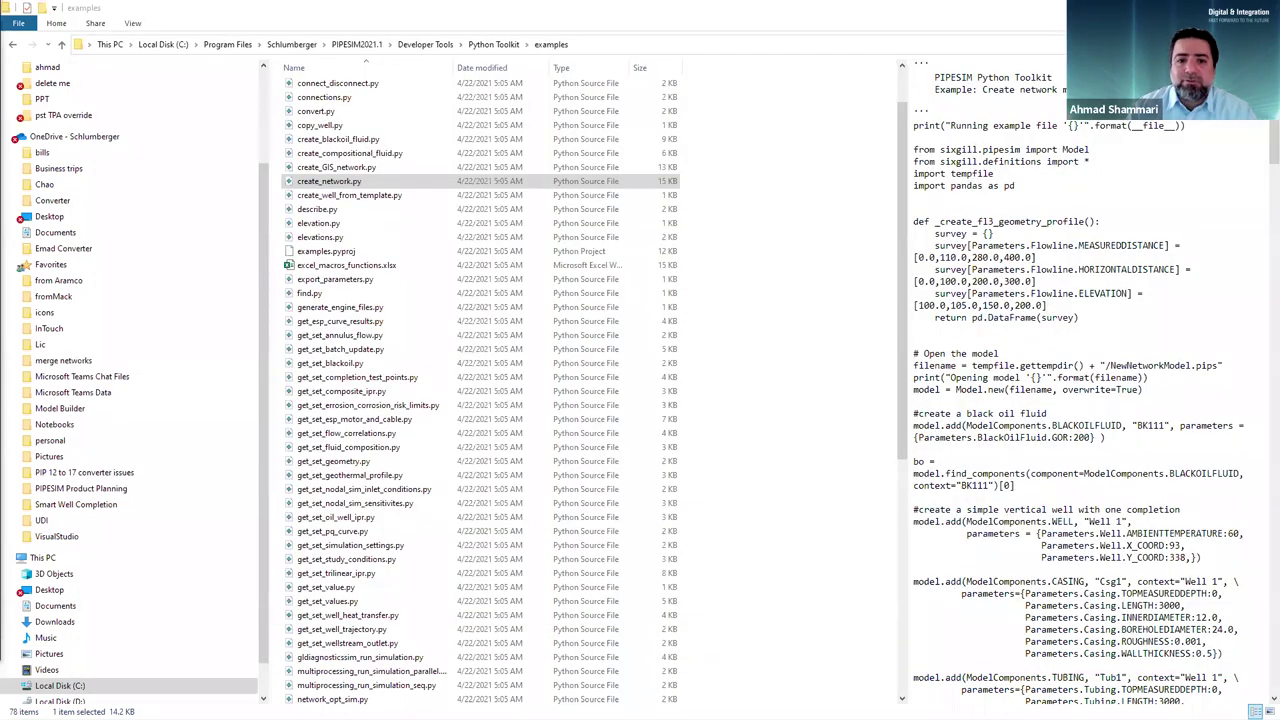
pyautogui.press('super+d')
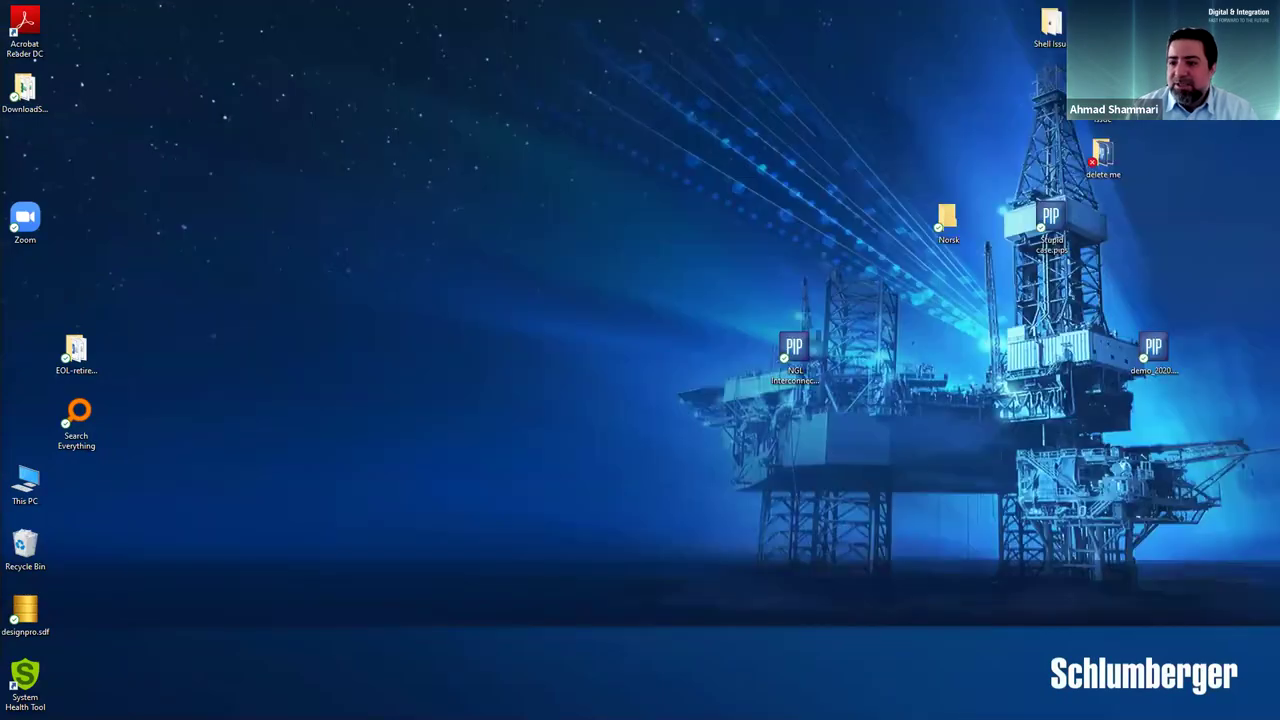
pyautogui.hotkey('alt', 'Tab')
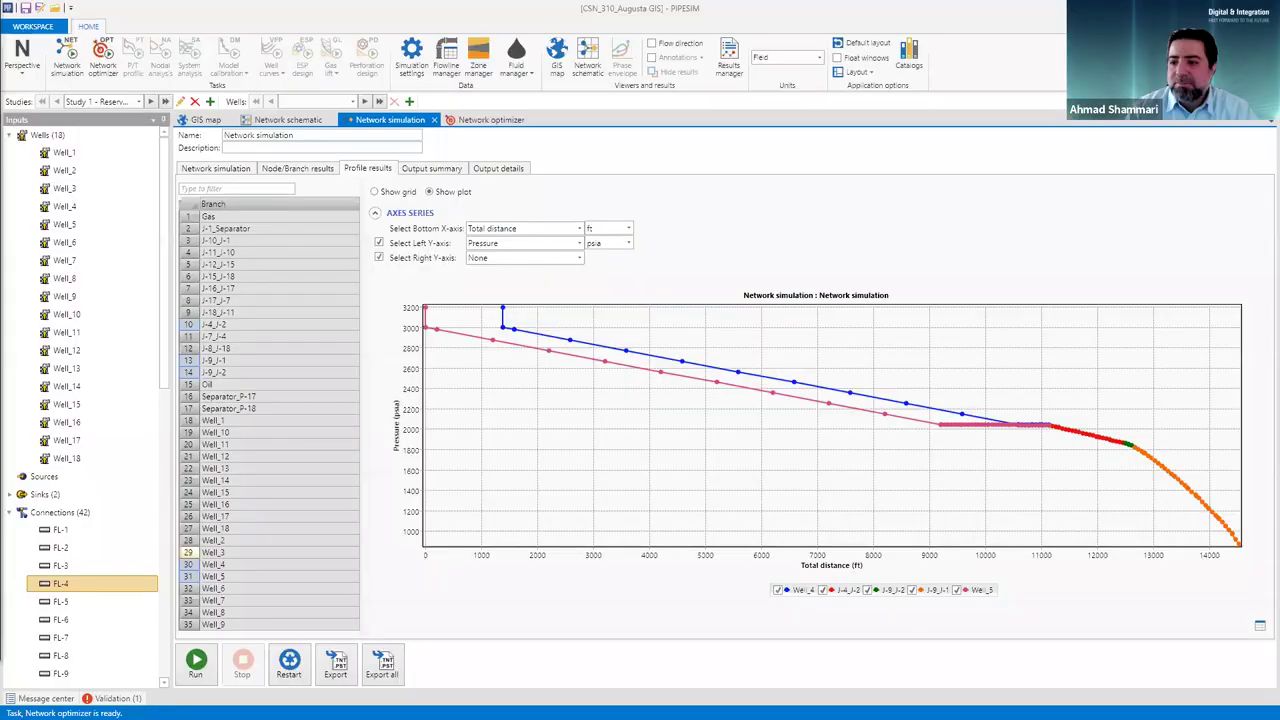